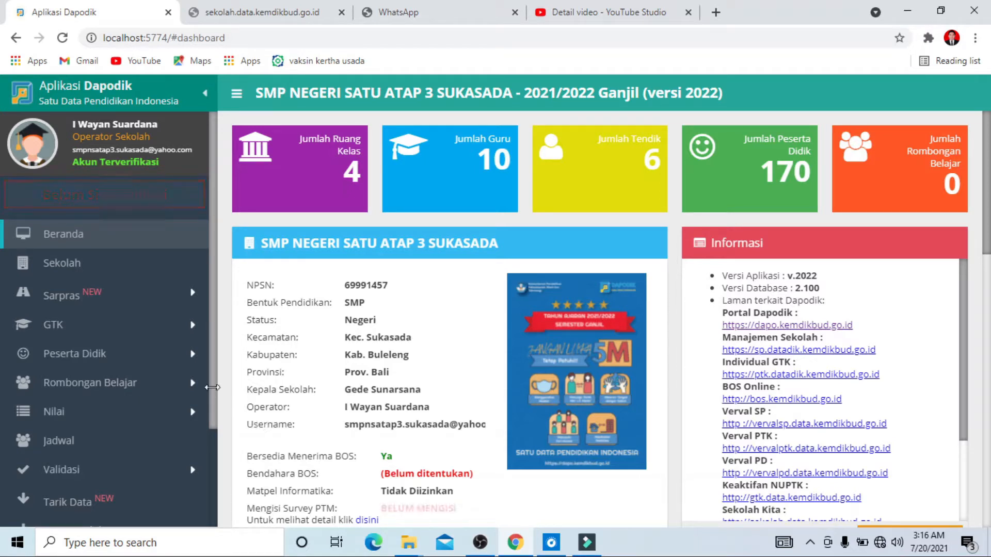
Open the local validation and examine the listed Sarpras errors
click(100, 475)
click(114, 495)
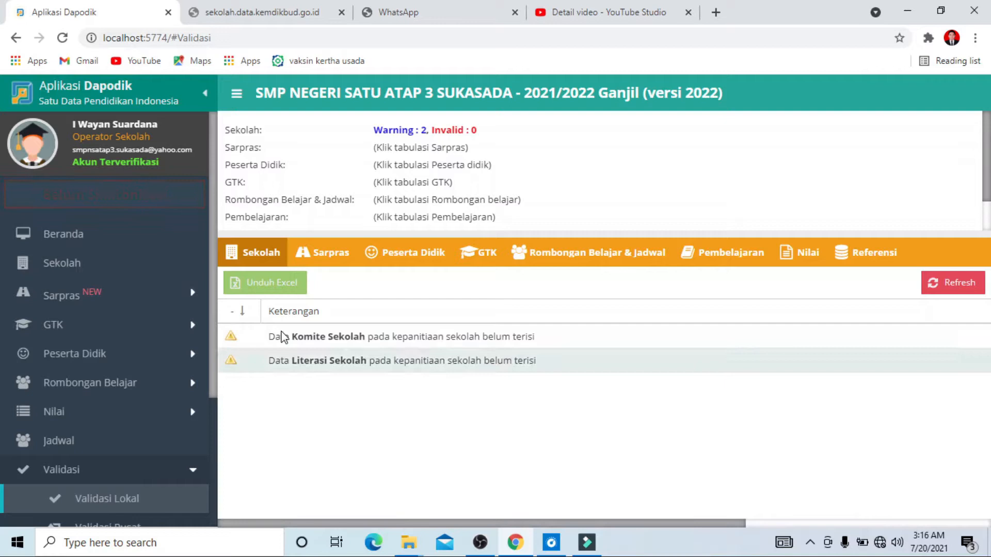
click(318, 257)
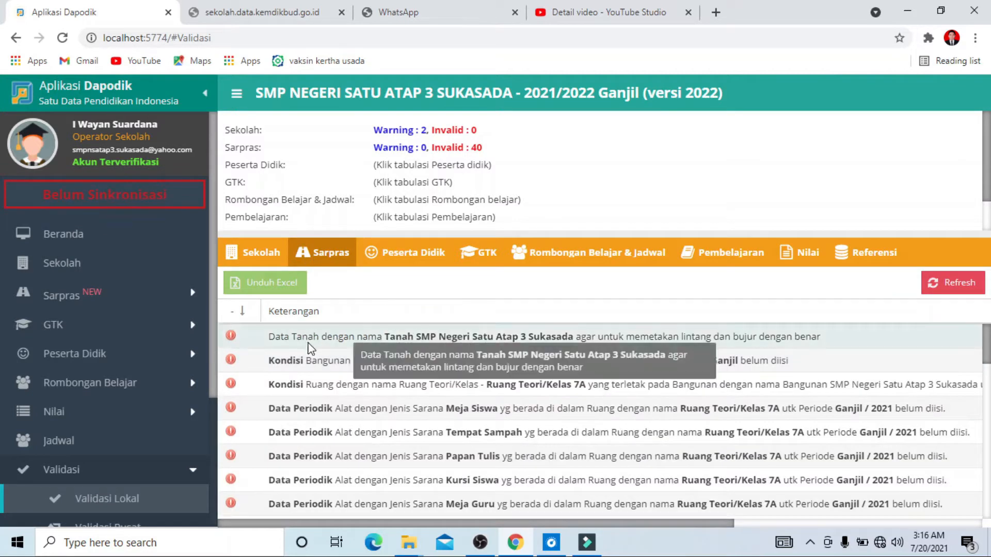
scroll(350, 356, down, 2)
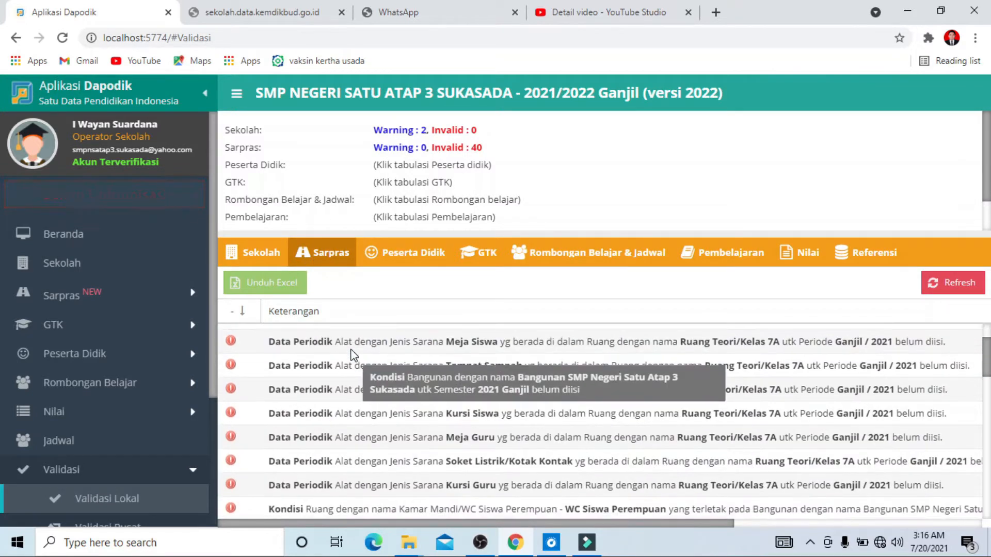
scroll(361, 372, up, 2)
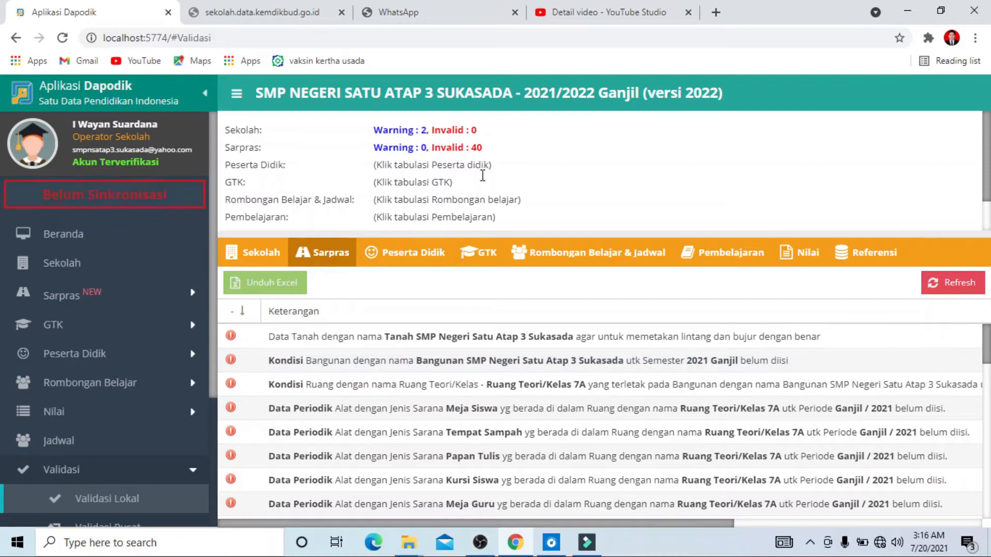
scroll(493, 400, down, 10)
scroll(493, 401, down, 2)
scroll(493, 401, up, 12)
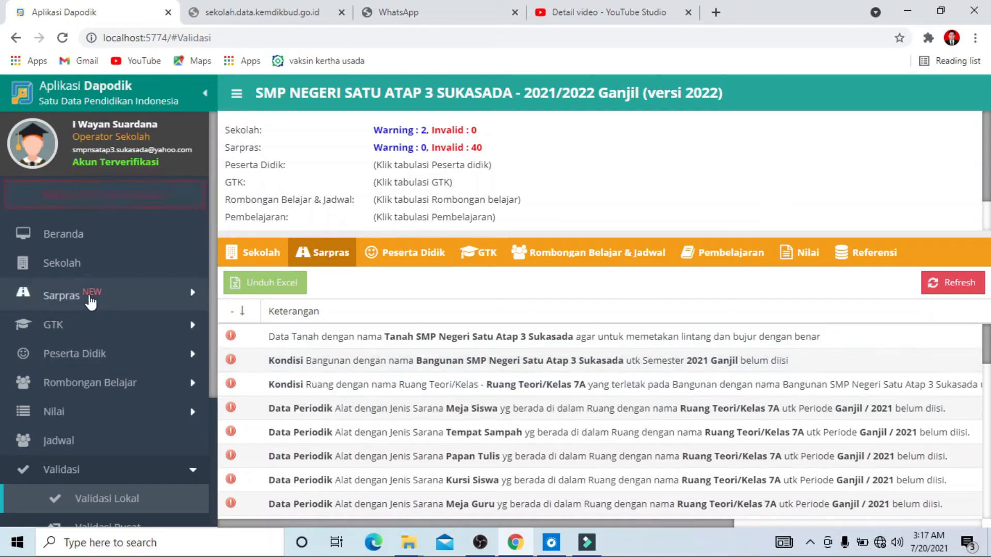
Copy the periodic data from the previous semester (Salin Data Periodik) from the school's land record and confirm the copy
click(90, 298)
click(143, 330)
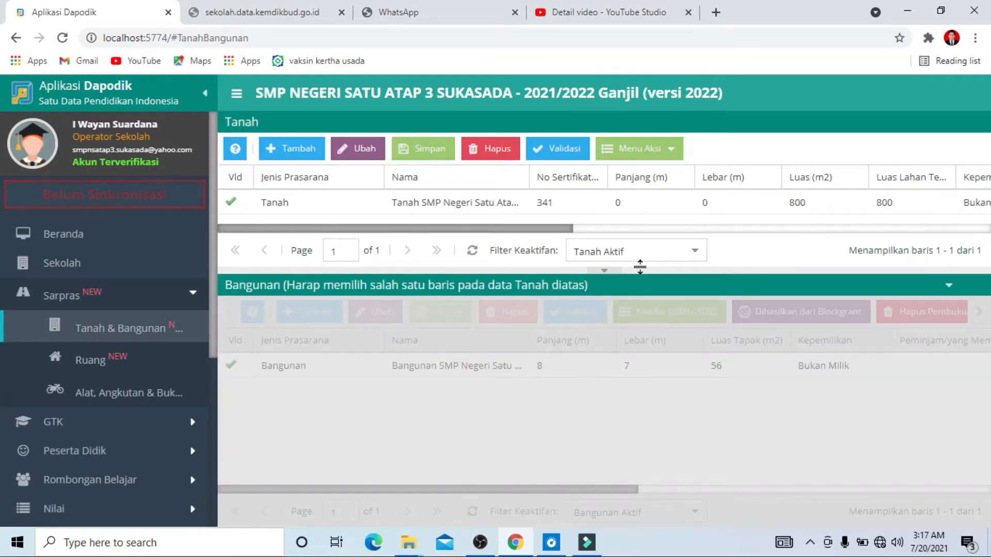
click(503, 204)
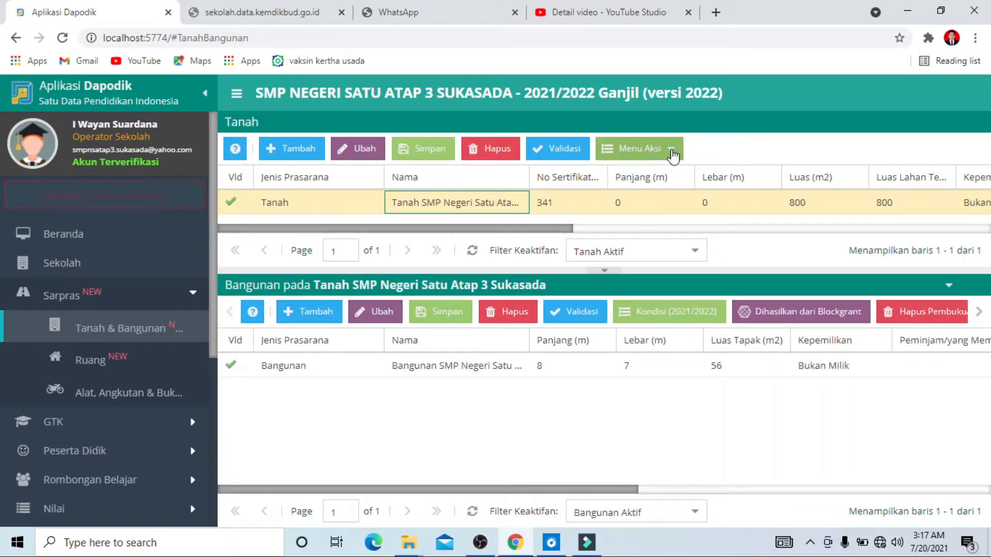
click(671, 151)
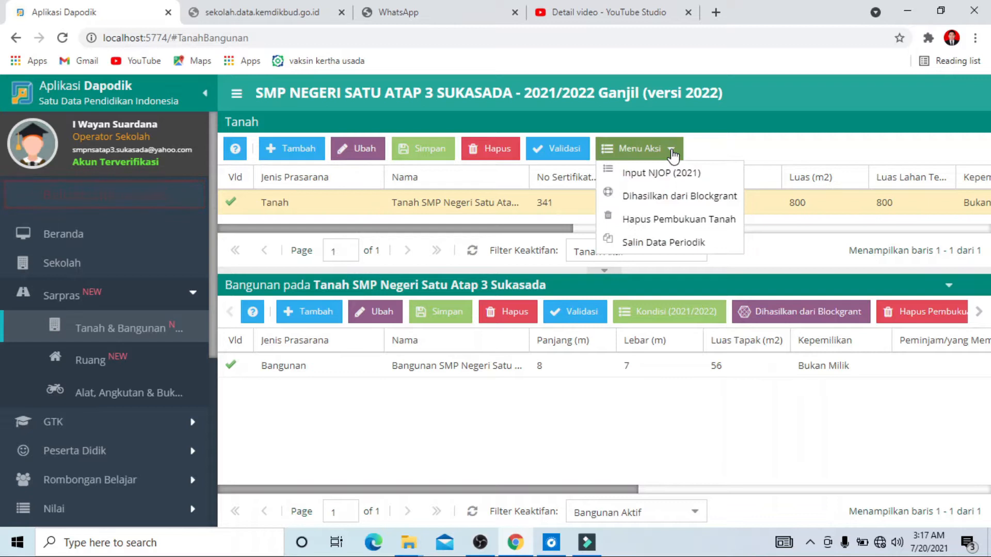
click(669, 246)
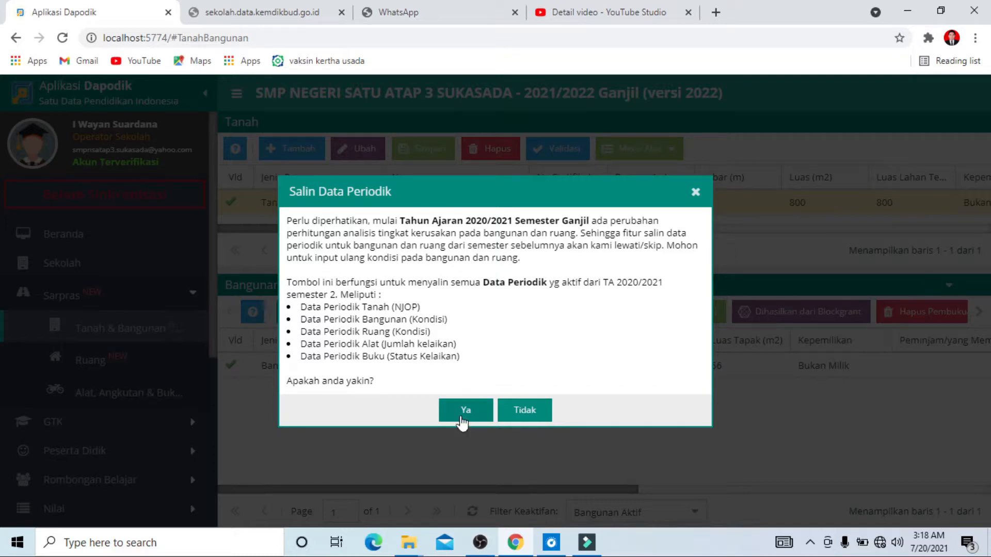
click(464, 411)
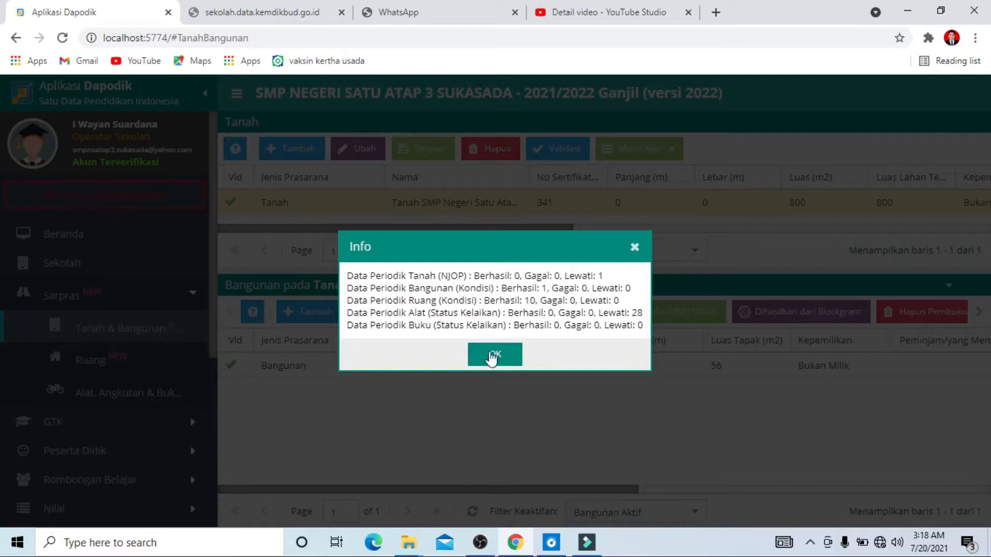
click(495, 354)
Return to the local validation and review the remaining Sarpras errors, including the land coordinates entry
scroll(145, 478, down, 3)
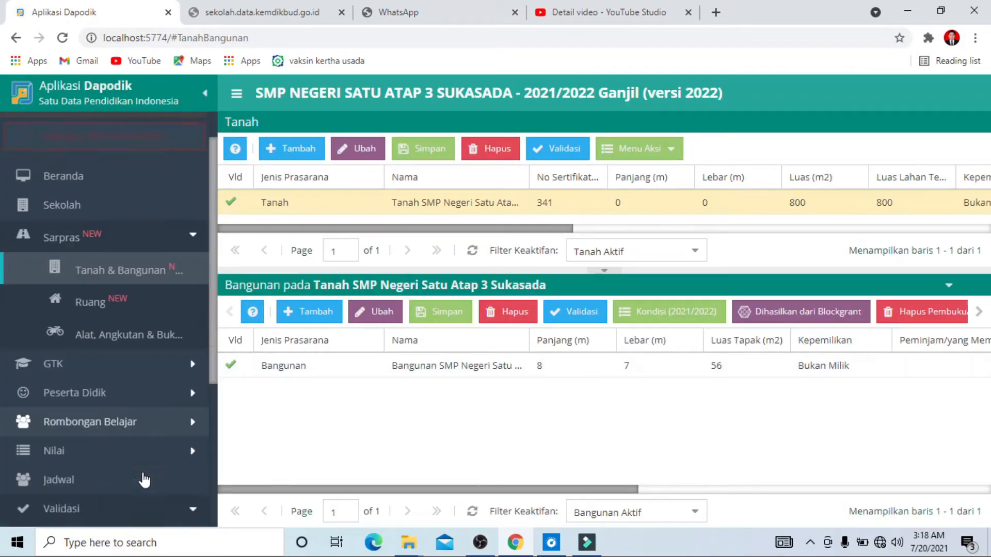
click(101, 423)
click(99, 424)
click(111, 423)
click(116, 450)
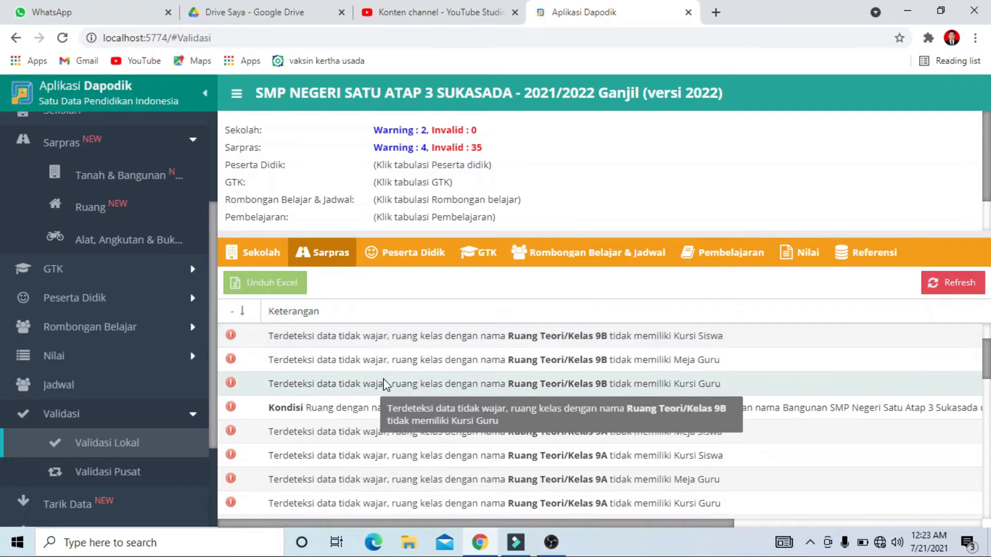
scroll(282, 351, up, 2)
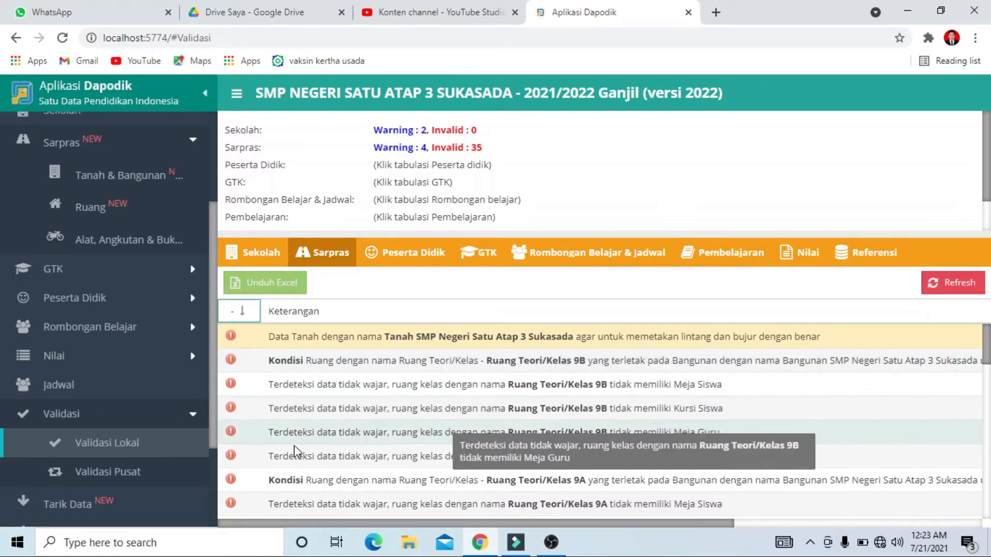
scroll(123, 368, up, 2)
scroll(119, 356, up, 2)
Open the school's profile and check the latitude and longitude in its identity data
click(97, 260)
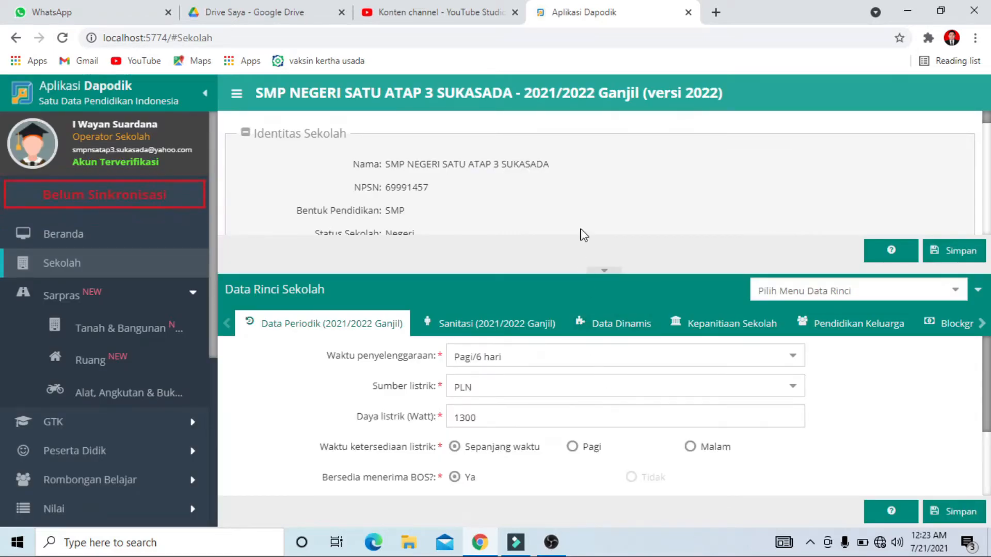
scroll(581, 232, down, 1)
scroll(591, 225, down, 5)
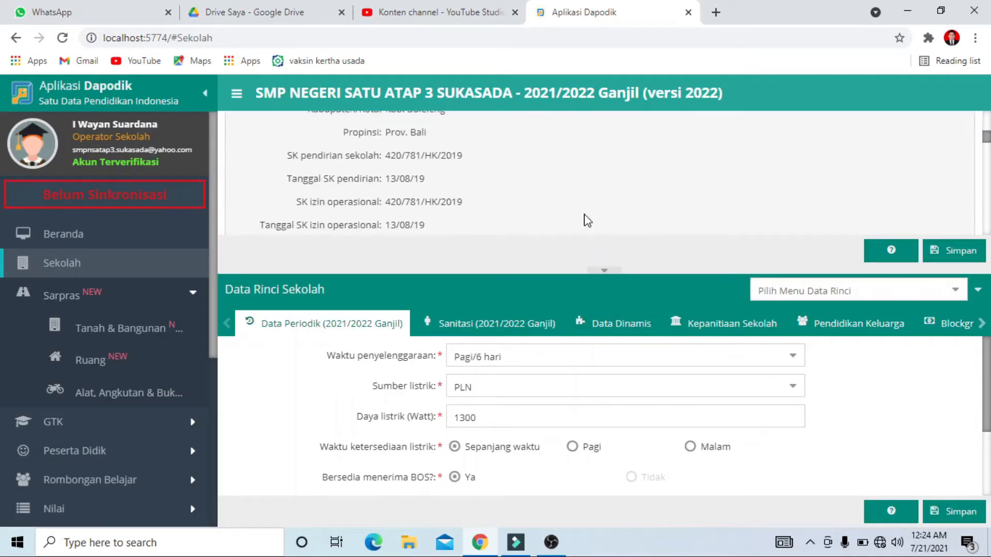
scroll(588, 220, down, 1)
scroll(588, 220, up, 2)
scroll(587, 220, down, 1)
scroll(506, 212, up, 2)
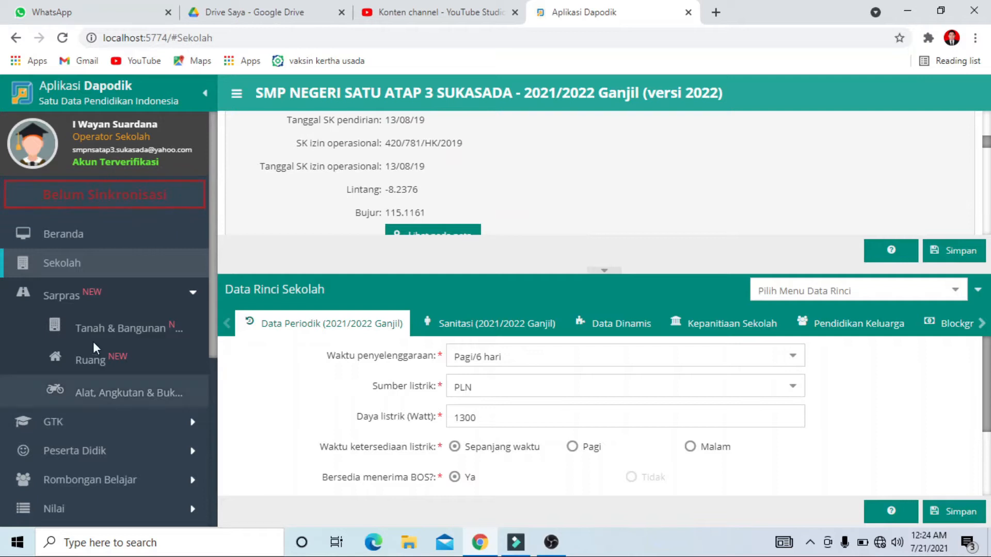
Edit the school's land record, copy the school address and coordinates into its location data, and save it
click(125, 326)
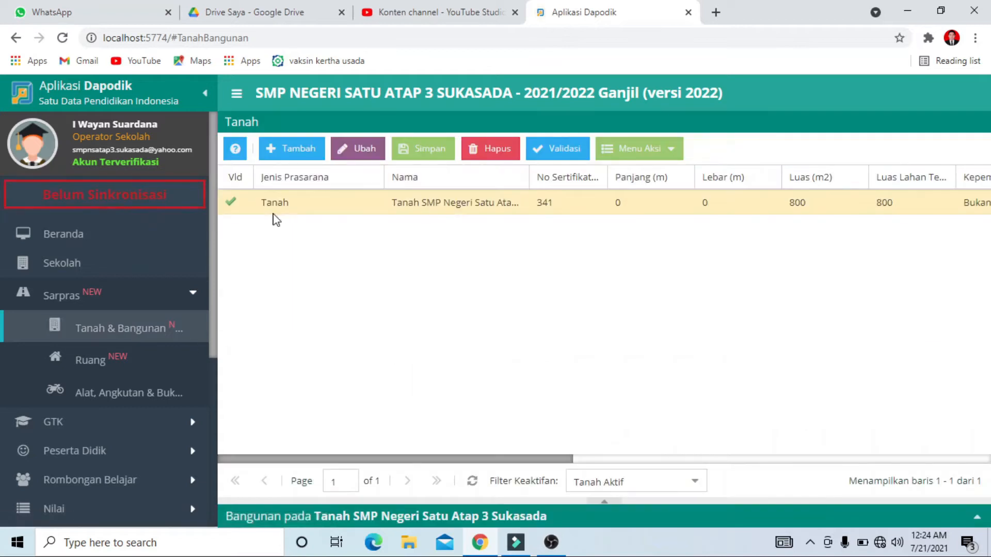
click(283, 206)
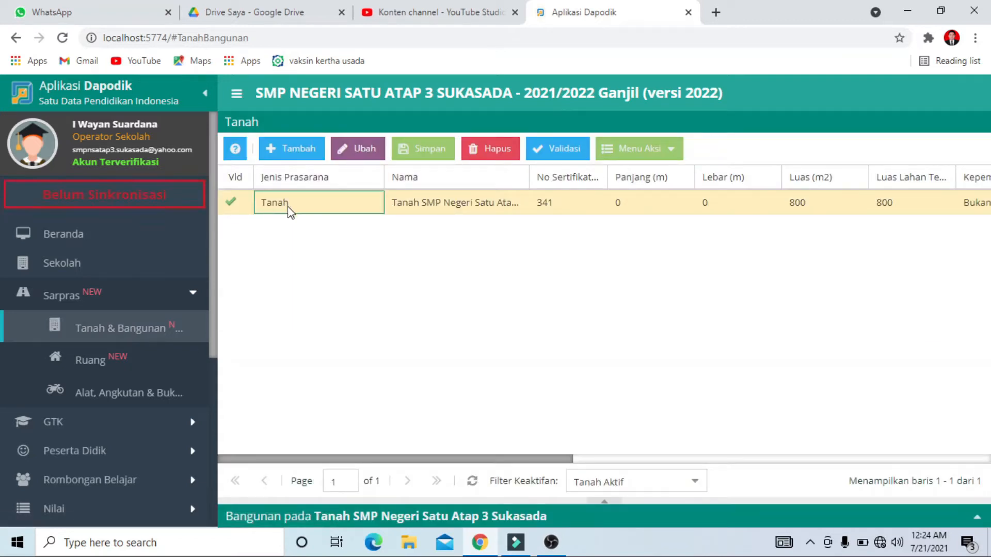
click(367, 150)
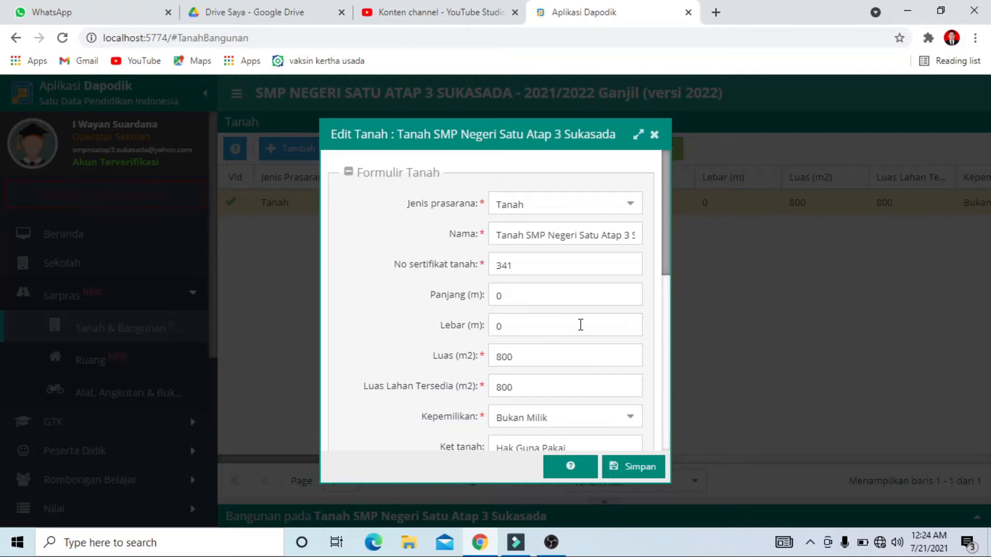
scroll(580, 324, down, 5)
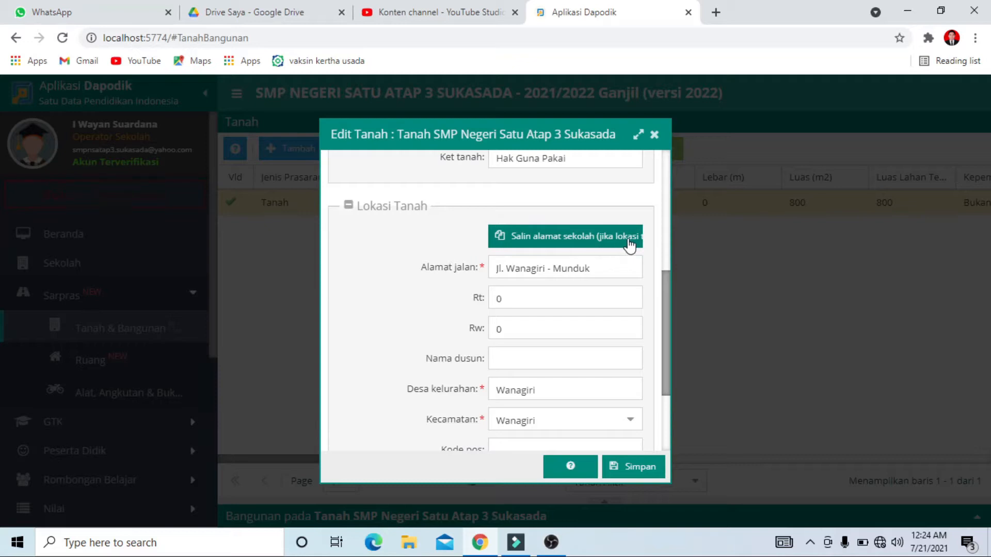
scroll(593, 268, down, 3)
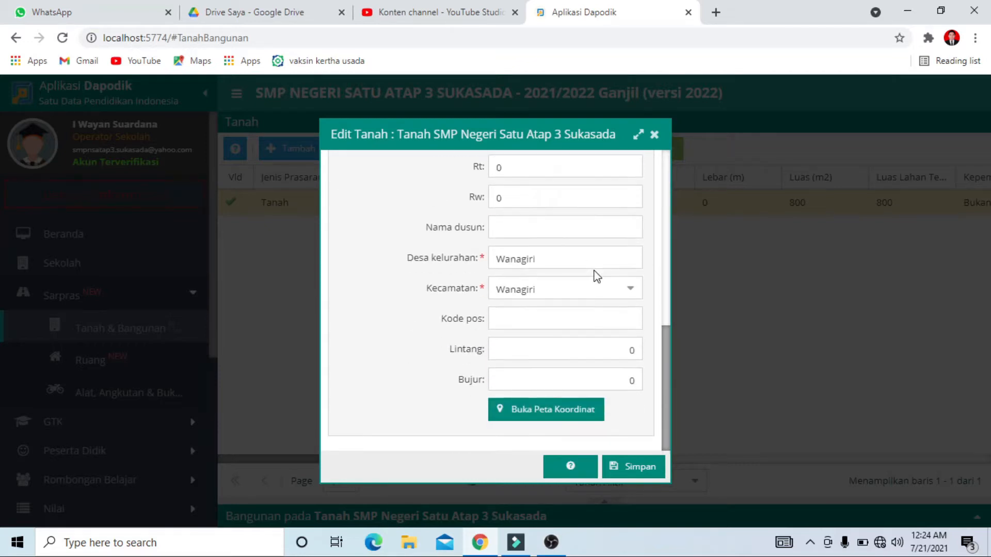
scroll(593, 276, up, 3)
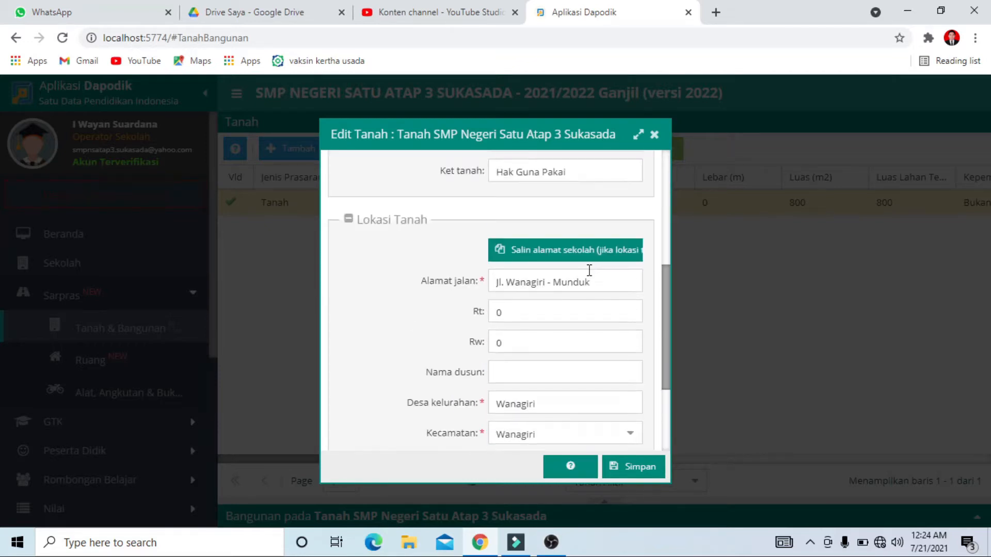
click(559, 254)
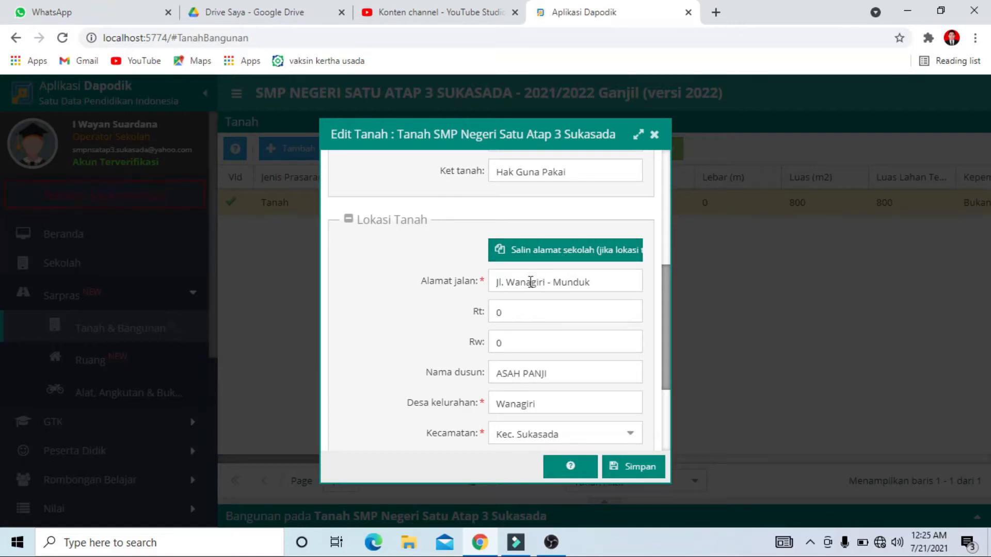
scroll(560, 317, down, 3)
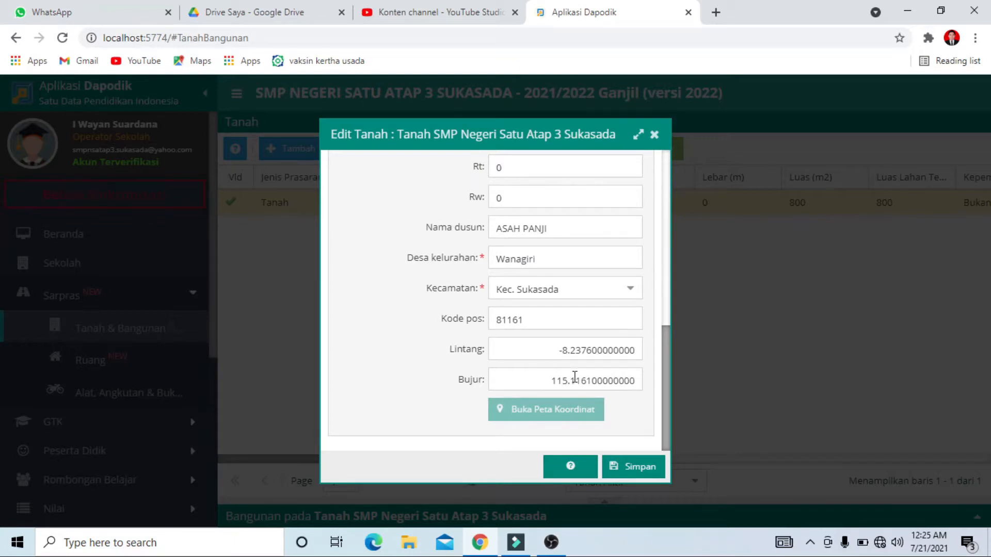
scroll(574, 378, up, 5)
click(630, 469)
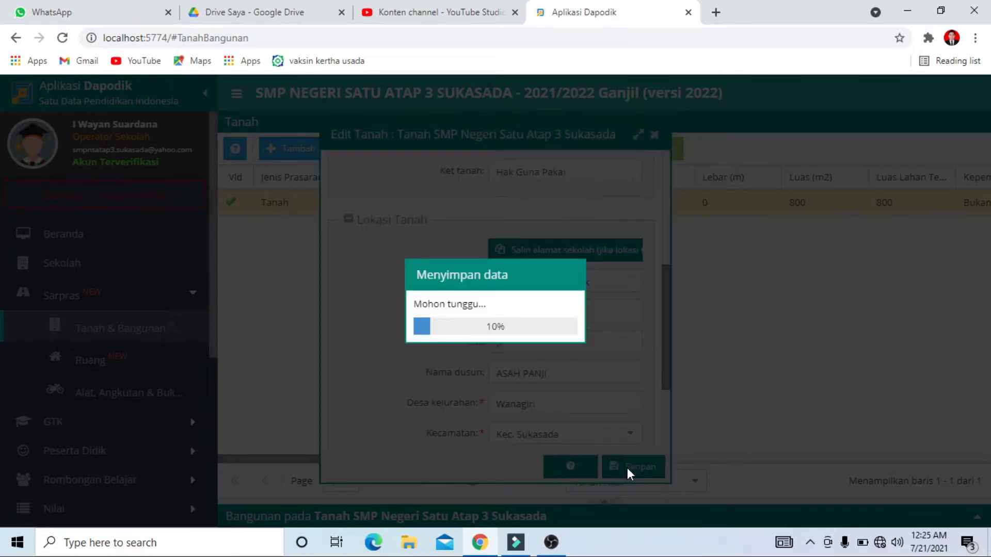
Refresh the Sarpras results in the local validation and check the room condition errors
scroll(160, 480, down, 1)
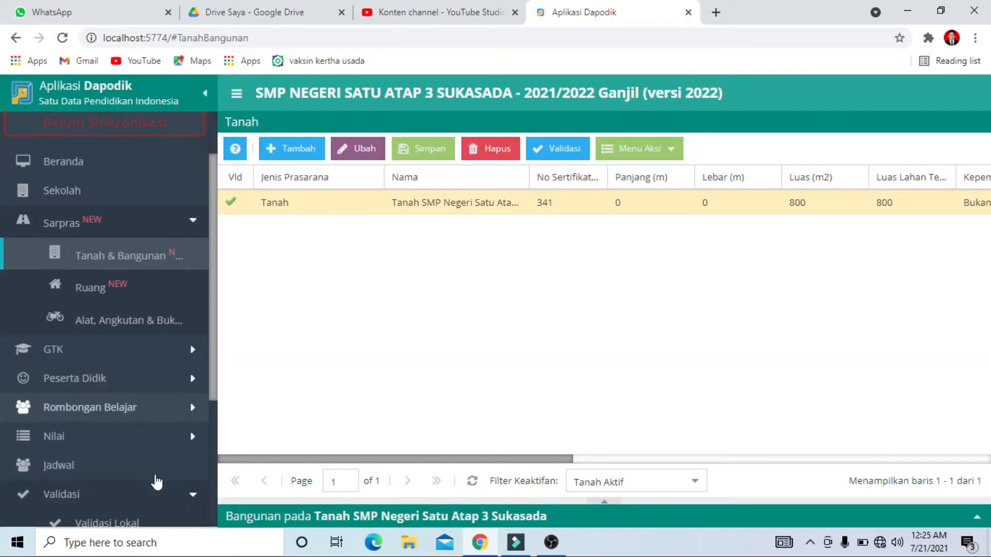
scroll(135, 481, down, 1)
click(127, 447)
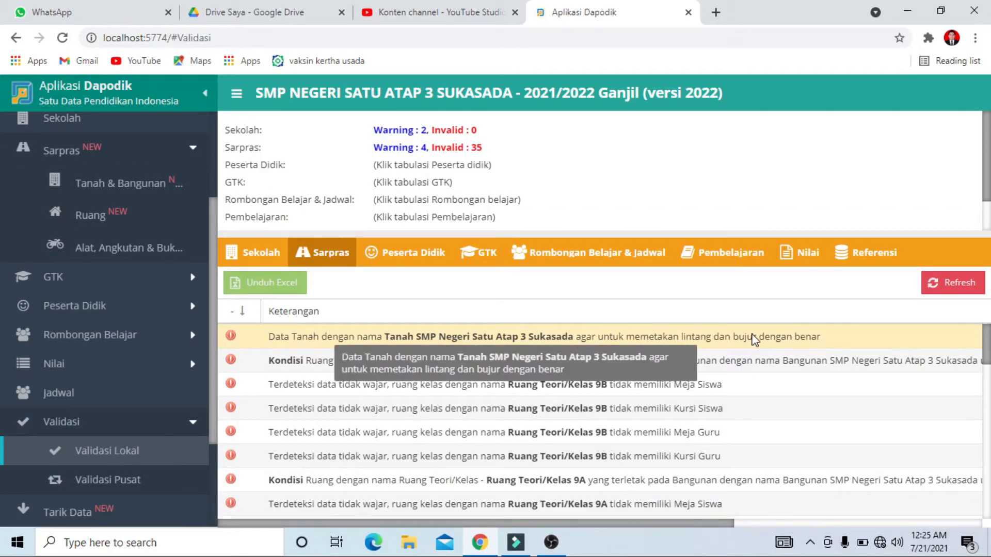
click(946, 288)
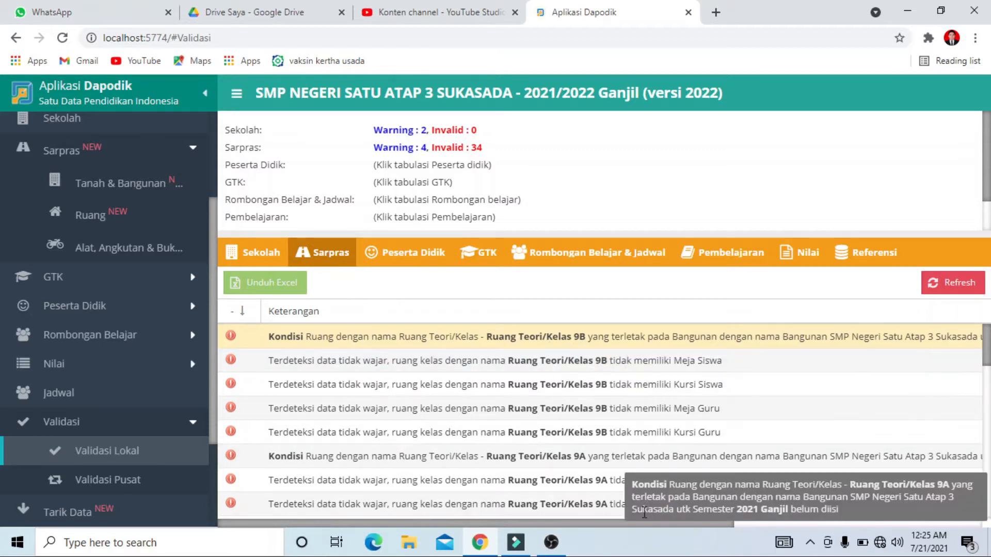
mouse_move(645, 522)
mouse_down()
mouse_move(815, 517)
mouse_move(730, 541)
mouse_move(637, 539)
mouse_up()
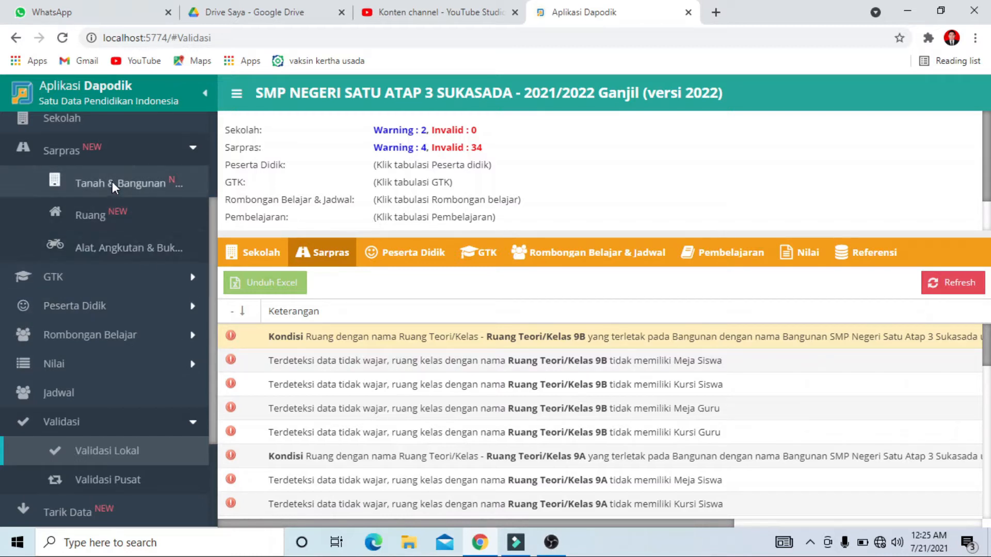
Open the 2021/2022 room condition form for the classroom Ruang Teori/Kelas 9B
click(110, 213)
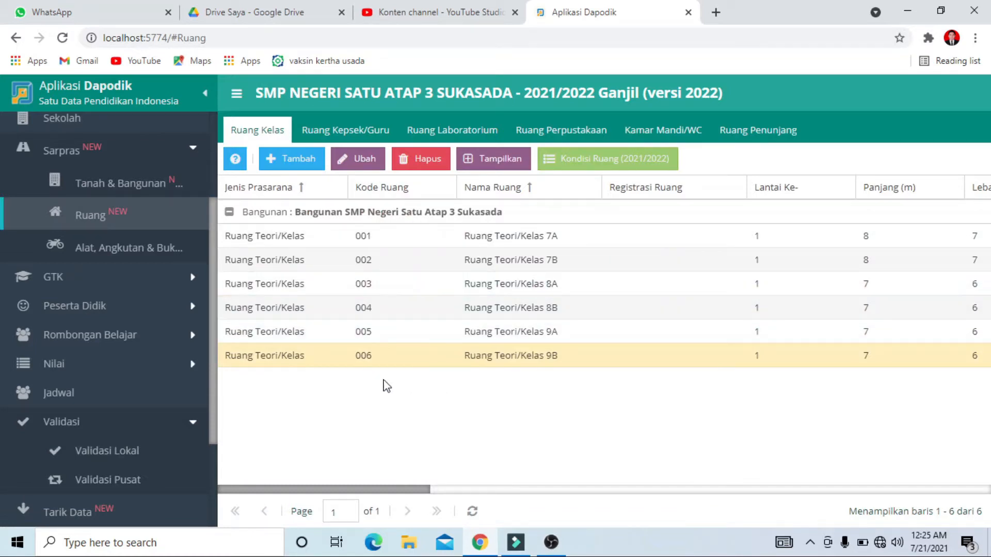
click(481, 362)
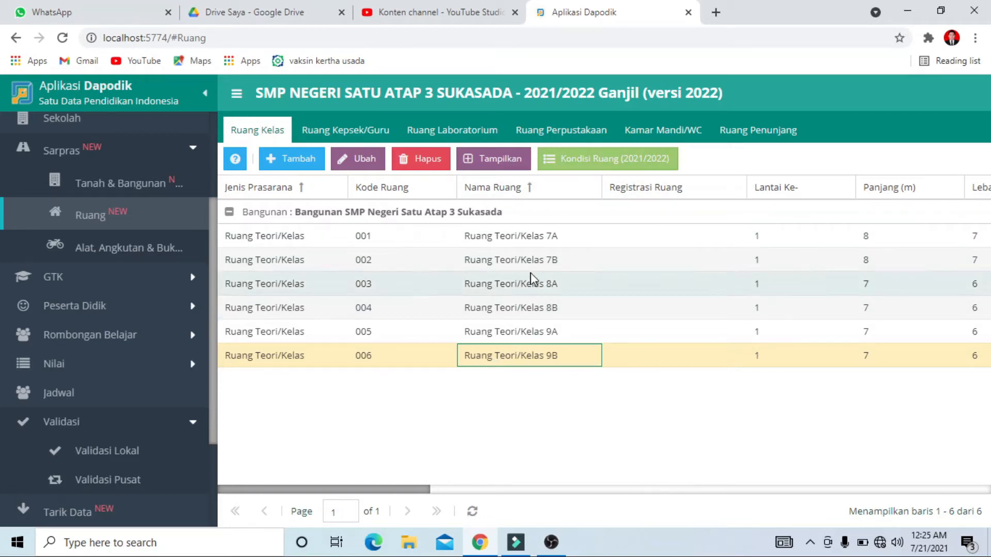
click(418, 366)
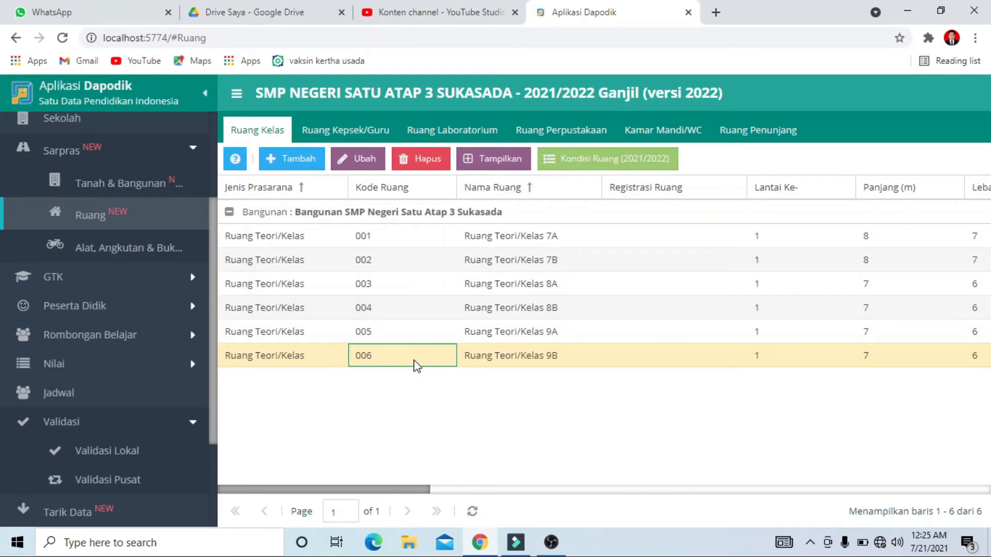
click(295, 364)
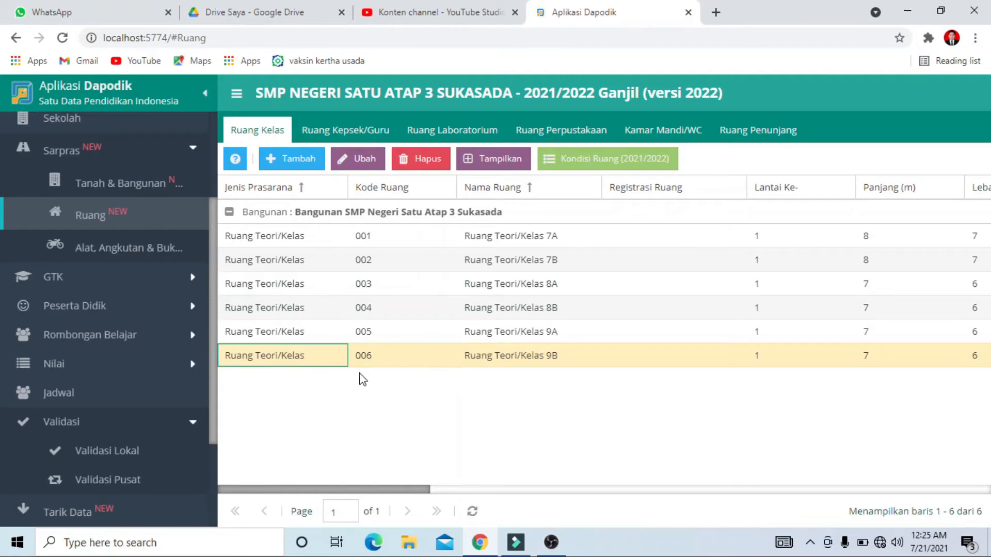
click(618, 164)
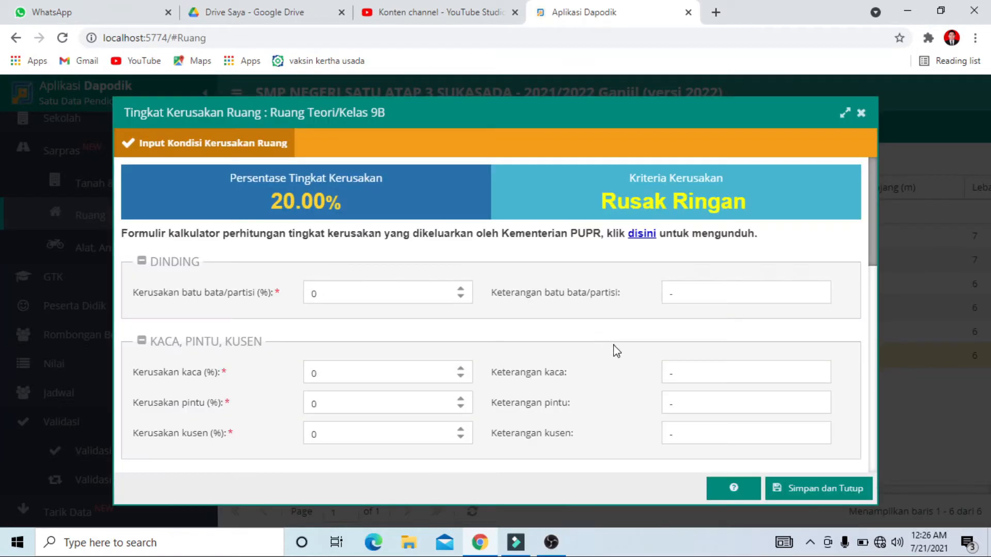
Set the damage to 1% for the wall brick/partition, glass, door and frame of classroom 9B
scroll(535, 323, down, 3)
scroll(535, 323, up, 3)
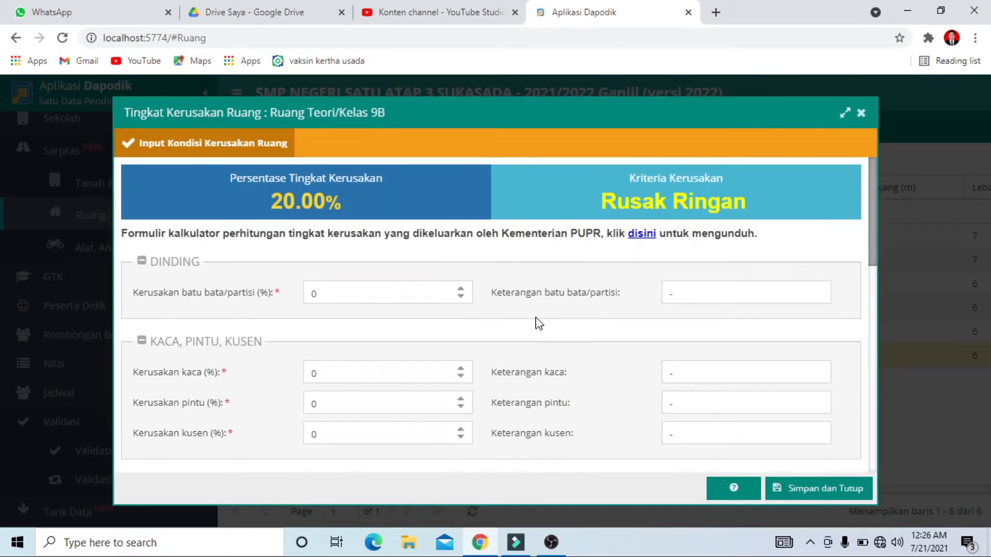
click(462, 291)
click(459, 369)
scroll(434, 393, down, 1)
click(461, 327)
click(461, 357)
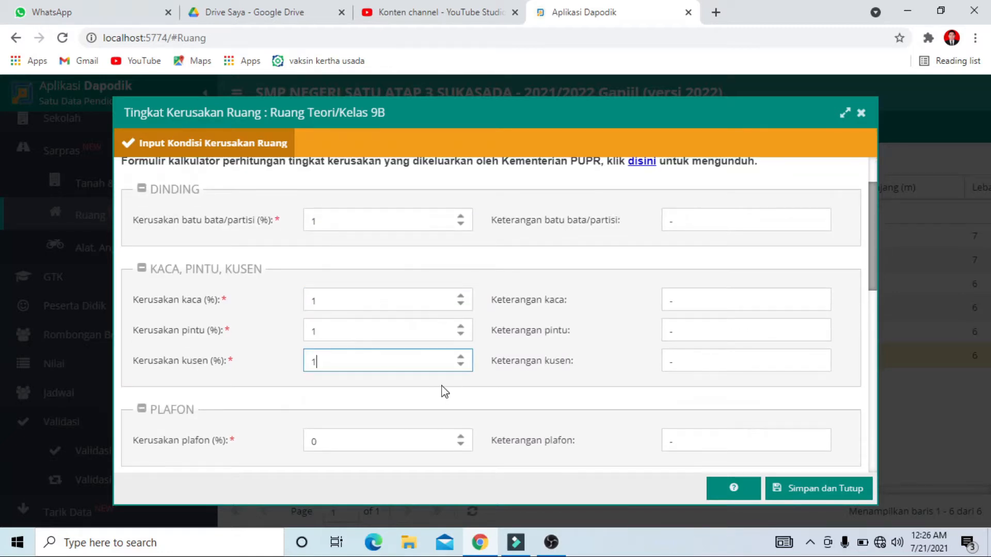
Set the ceiling (plafon) and floor covering (penutup lantai) damage of classroom 9B to 1% each
scroll(440, 386, down, 1)
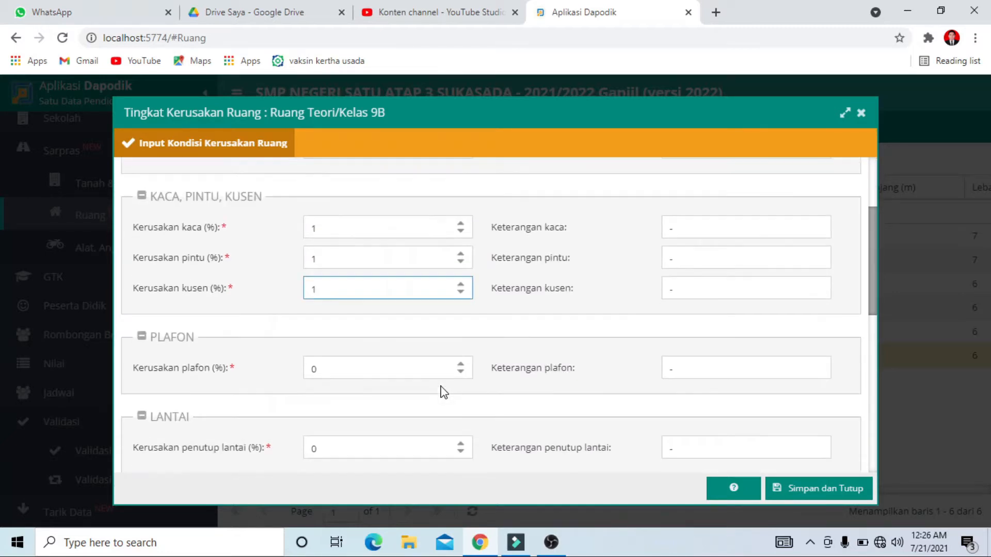
click(460, 364)
scroll(462, 382, down, 2)
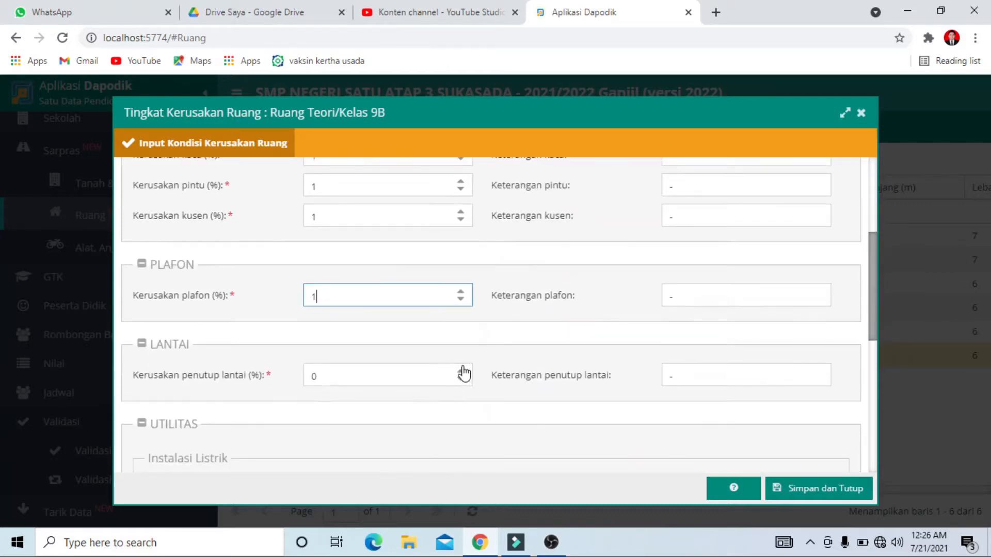
click(460, 371)
scroll(422, 392, down, 3)
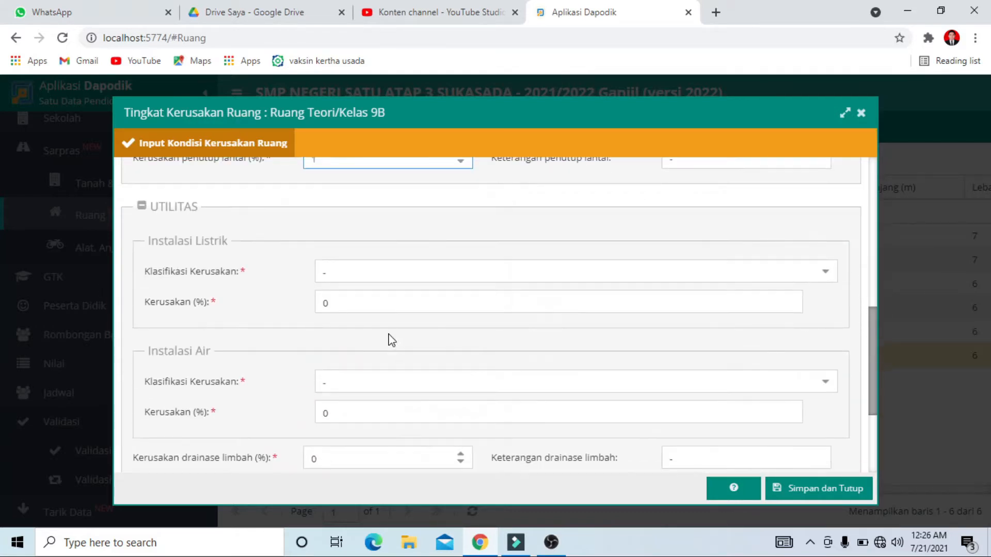
Set the ceiling finishing and waste drainage damage of classroom 9B to 1% each, and save the room condition form
scroll(376, 403, down, 3)
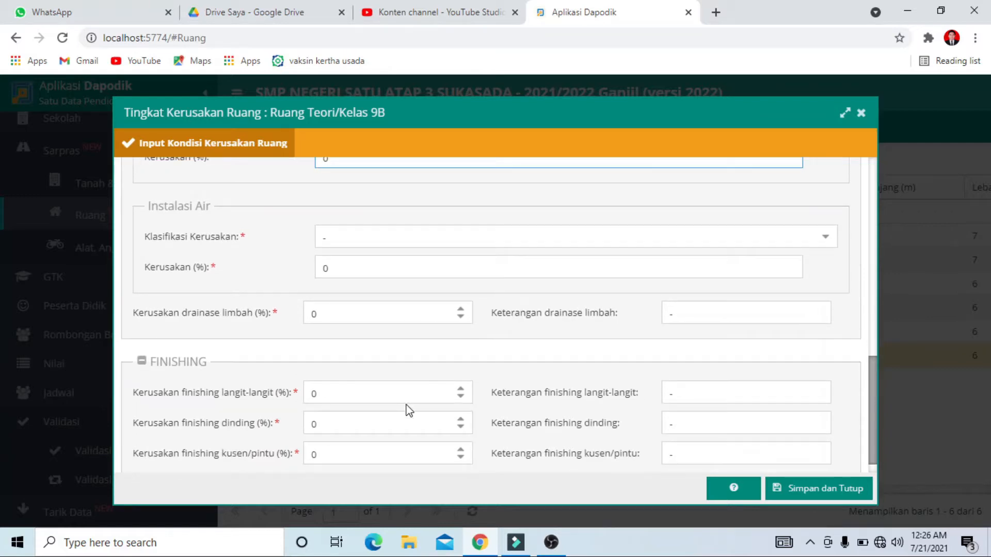
click(460, 368)
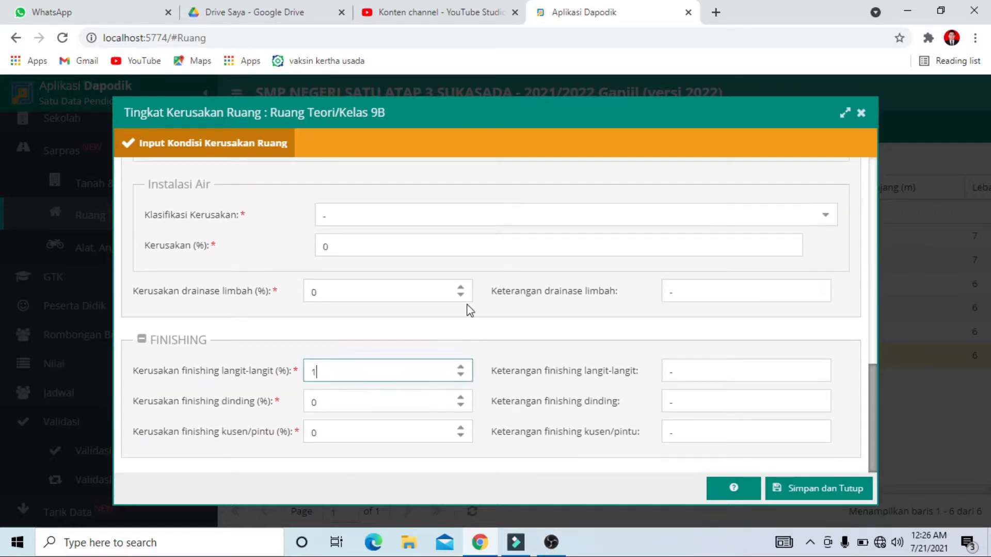
click(457, 289)
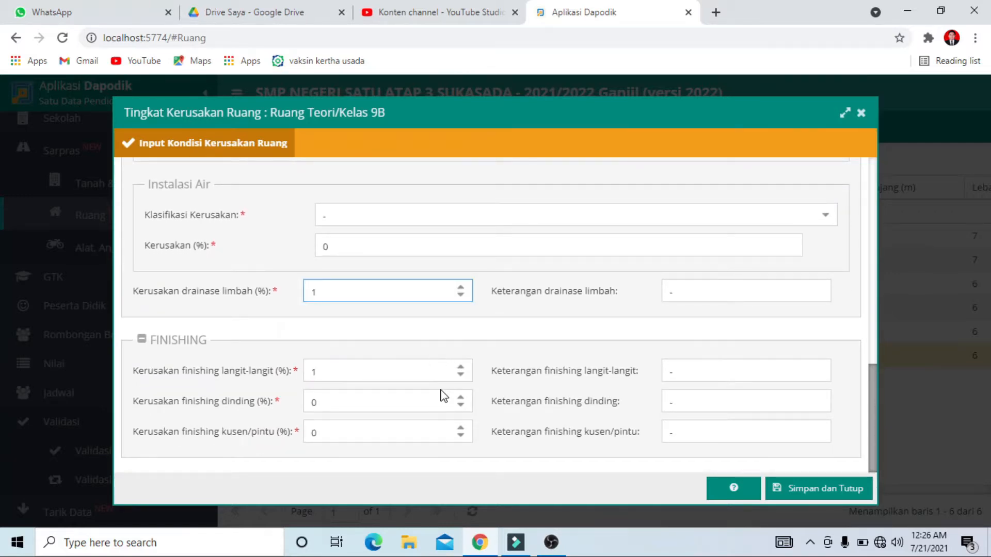
scroll(568, 361, up, 10)
scroll(635, 444, down, 3)
click(800, 495)
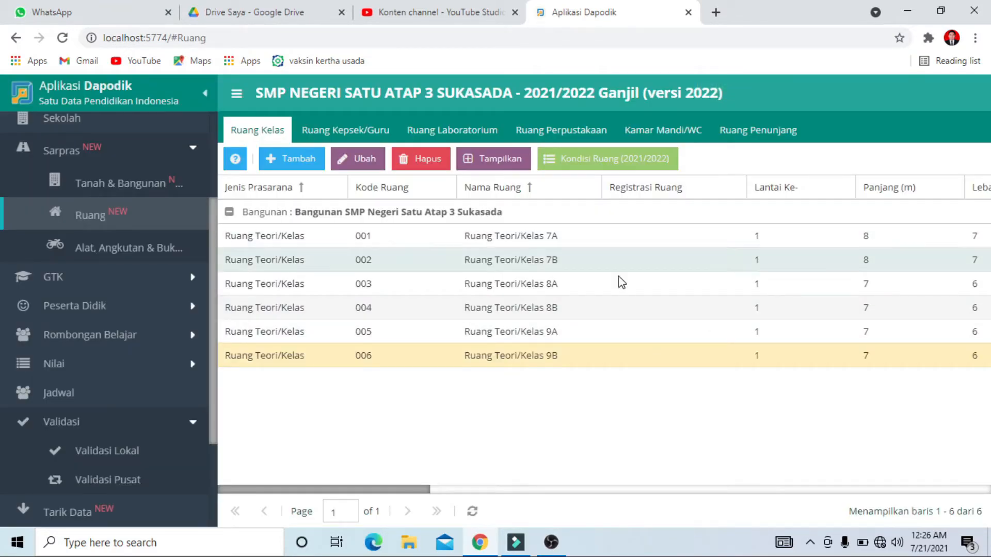
Reopen the 2021/2022 room condition form of classroom 9B to check its damage percentage and criteria, and close it
click(446, 361)
click(592, 161)
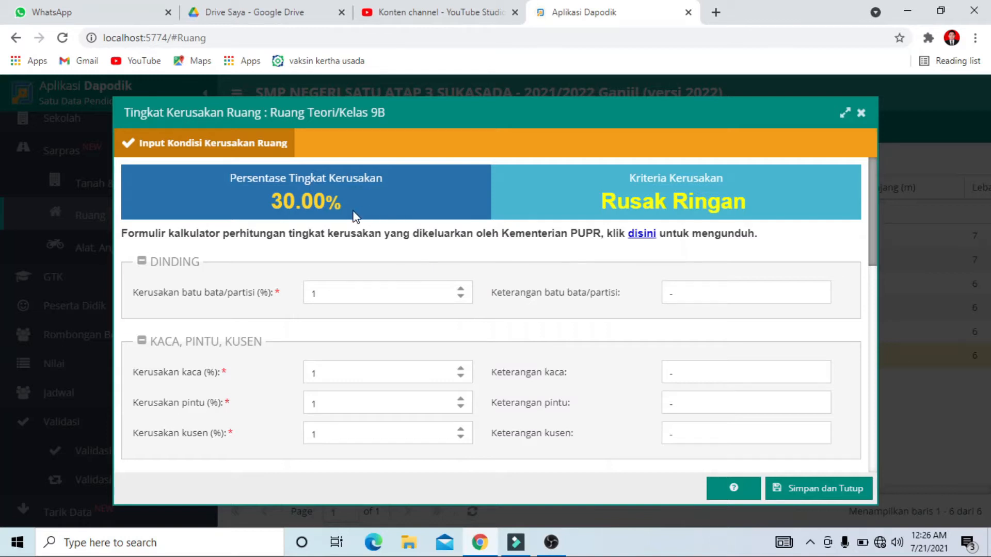
click(861, 113)
Return to the local validation and refresh the Sarpras results
scroll(104, 475, down, 2)
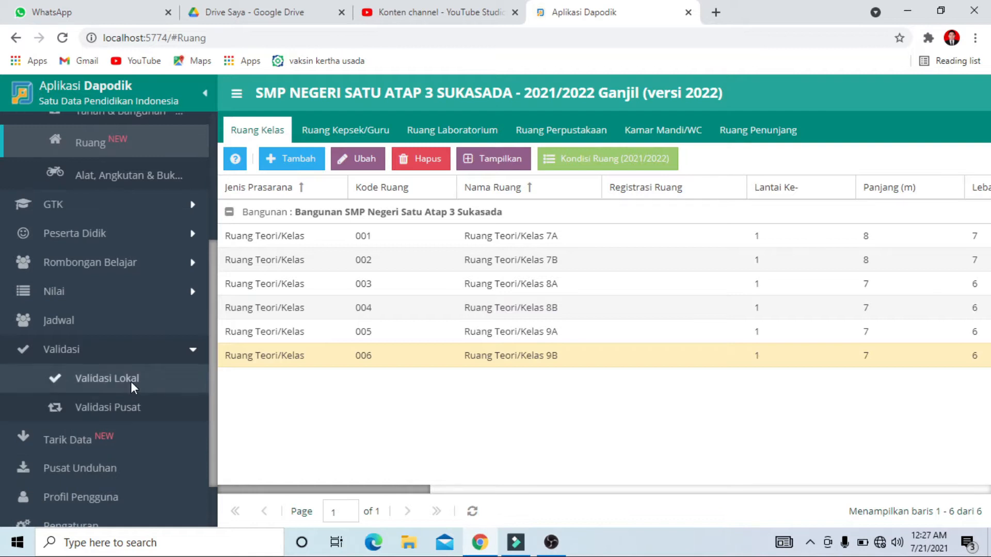
click(131, 381)
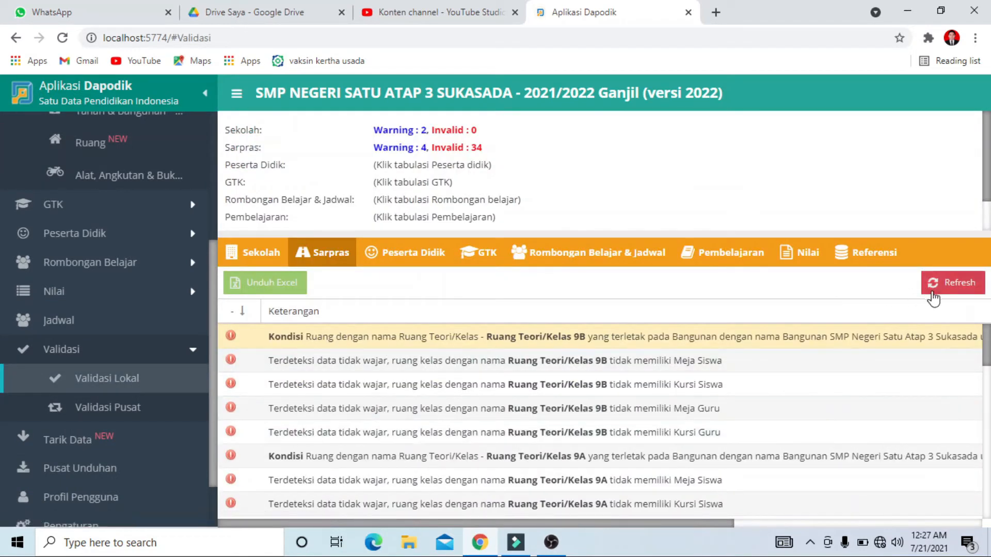
click(959, 287)
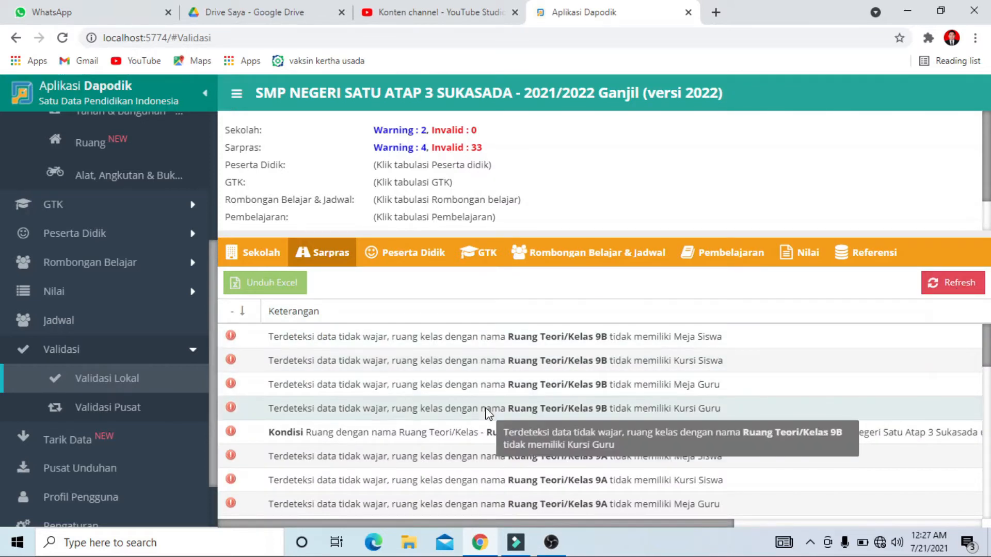
Review the Sarpras validation list for errors on classroom furniture, room conditions and periodic tool data
scroll(398, 467, down, 3)
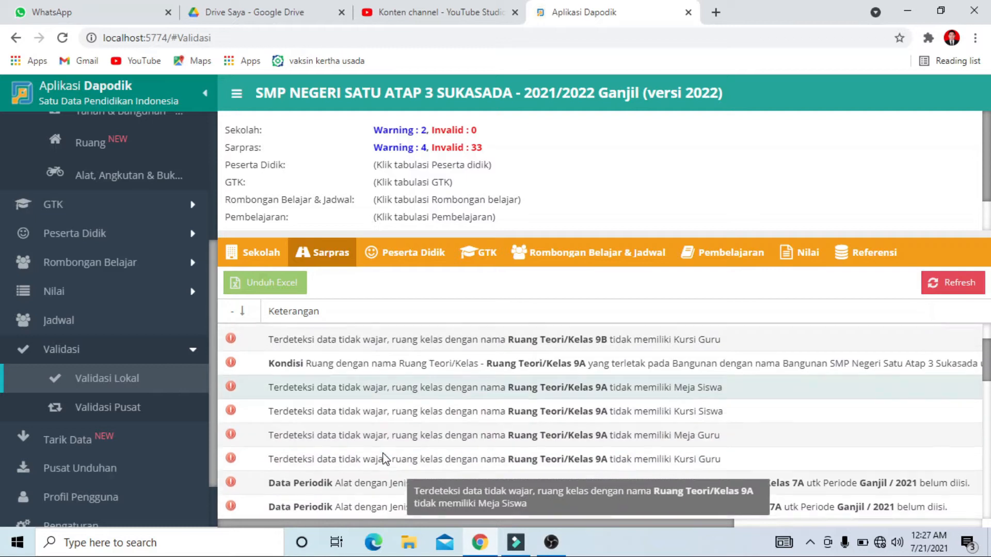
scroll(403, 452, down, 4)
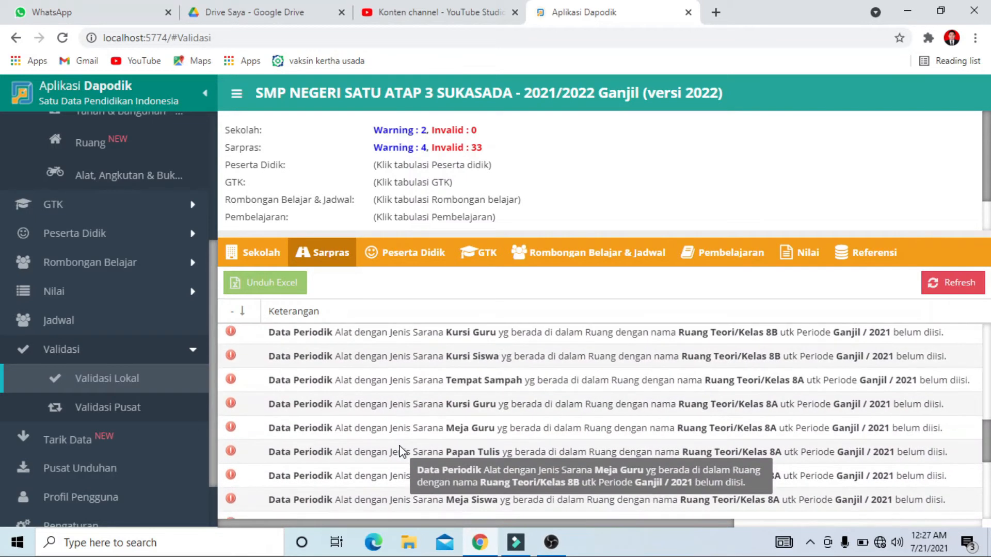
scroll(406, 451, up, 4)
scroll(403, 450, up, 2)
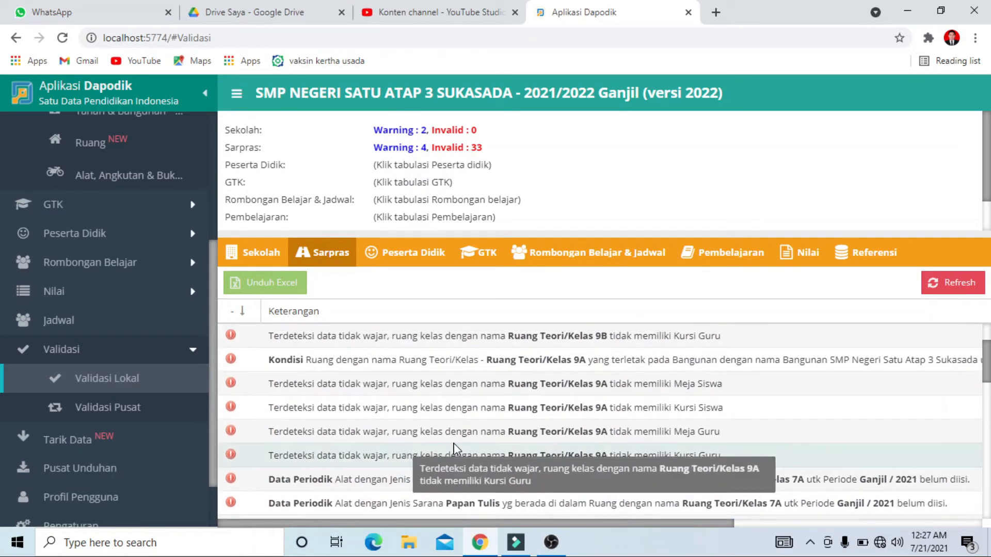
scroll(590, 428, up, 1)
scroll(590, 429, up, 1)
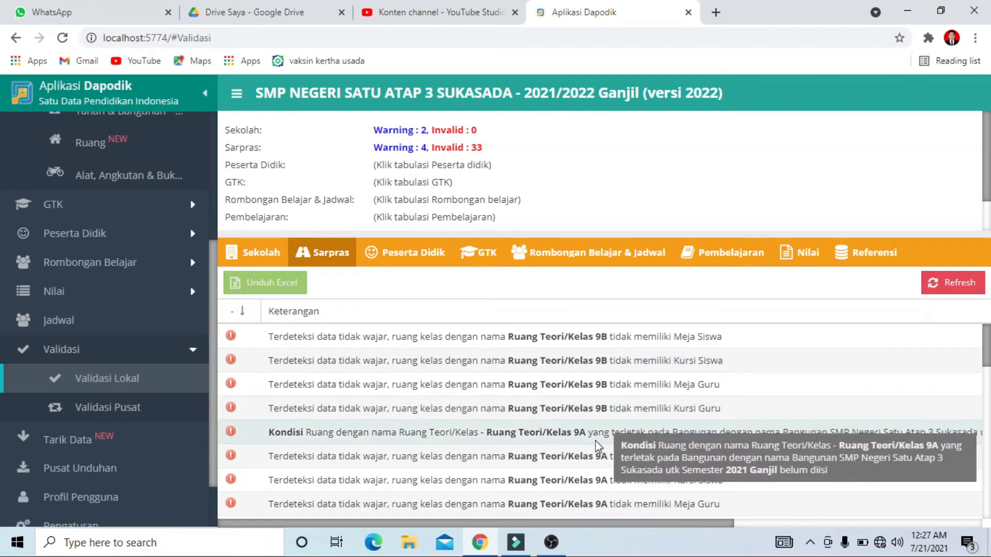
scroll(577, 466, down, 1)
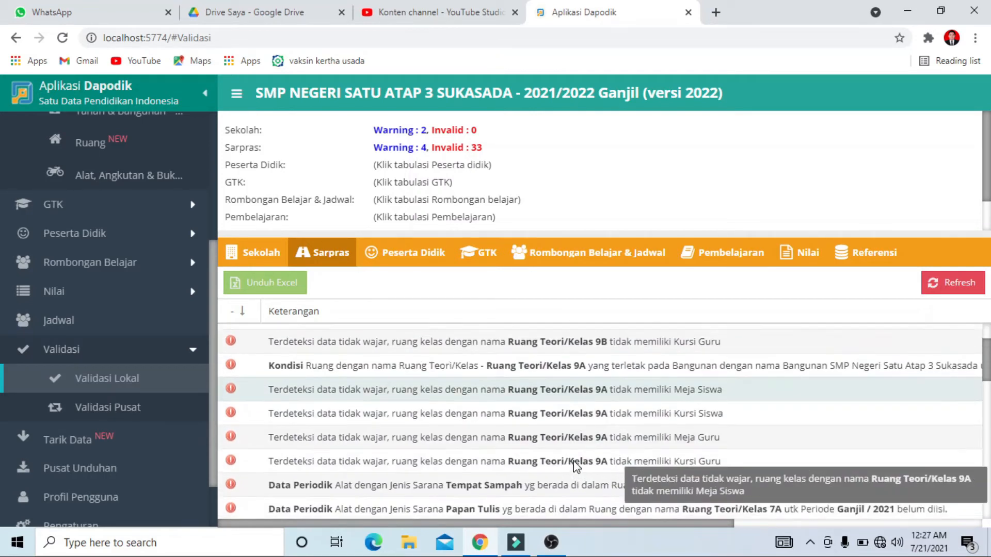
scroll(575, 464, up, 1)
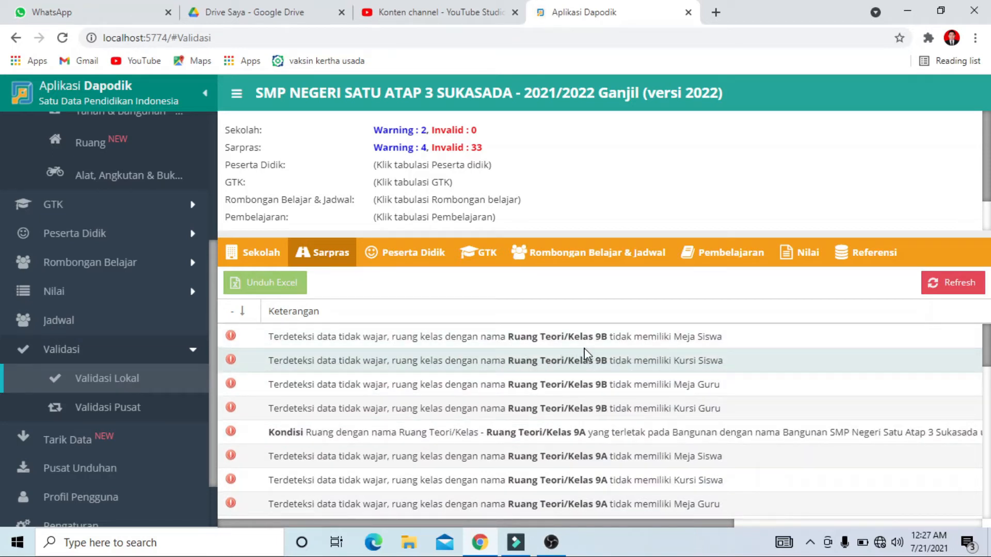
Open the Sarpras tools list (Alat) and filter it to the classroom Ruang Teori/Kelas 9B
scroll(161, 282, up, 3)
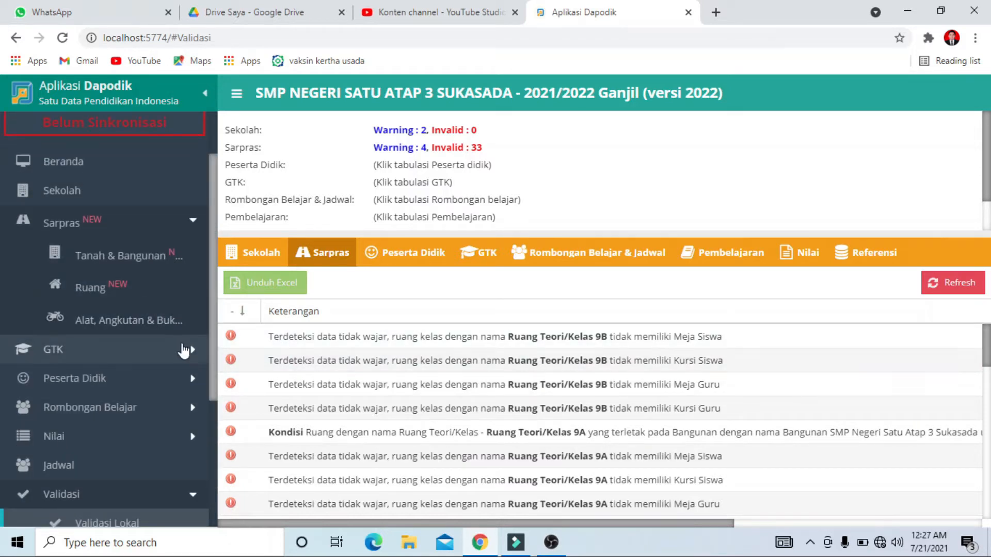
click(123, 321)
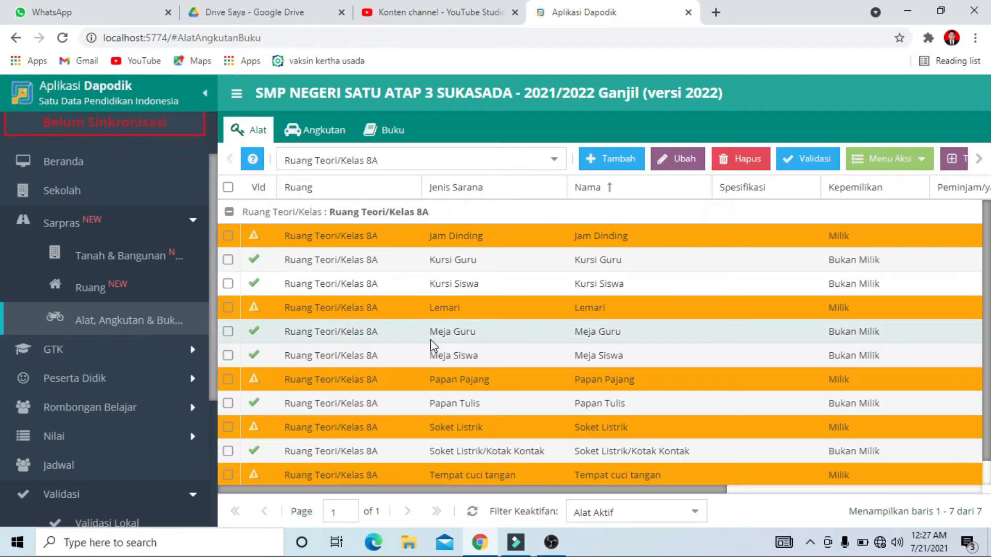
click(548, 161)
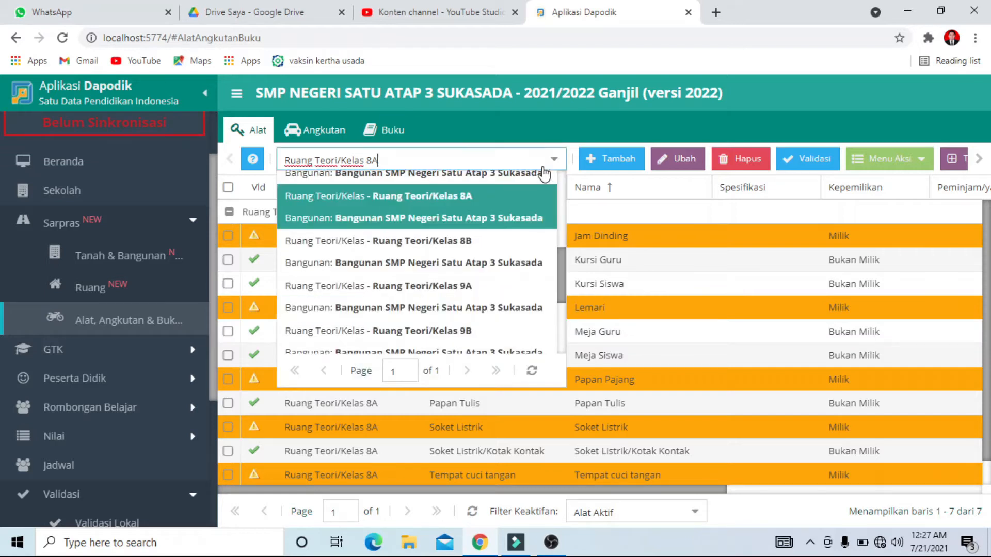
scroll(498, 261, down, 2)
click(477, 333)
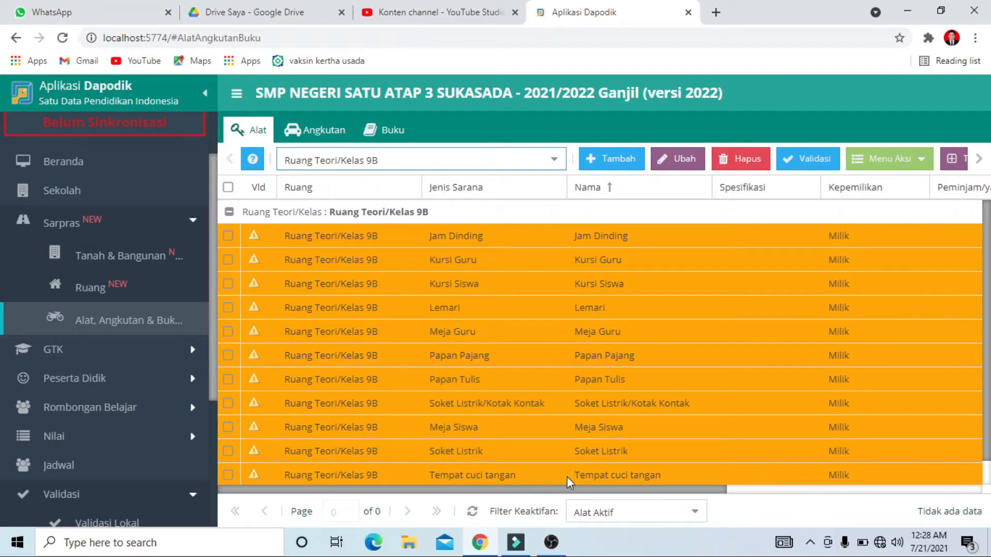
Add a tool of type Kursi Guru, named Kursi Guru, to classroom 9B and save it
click(609, 165)
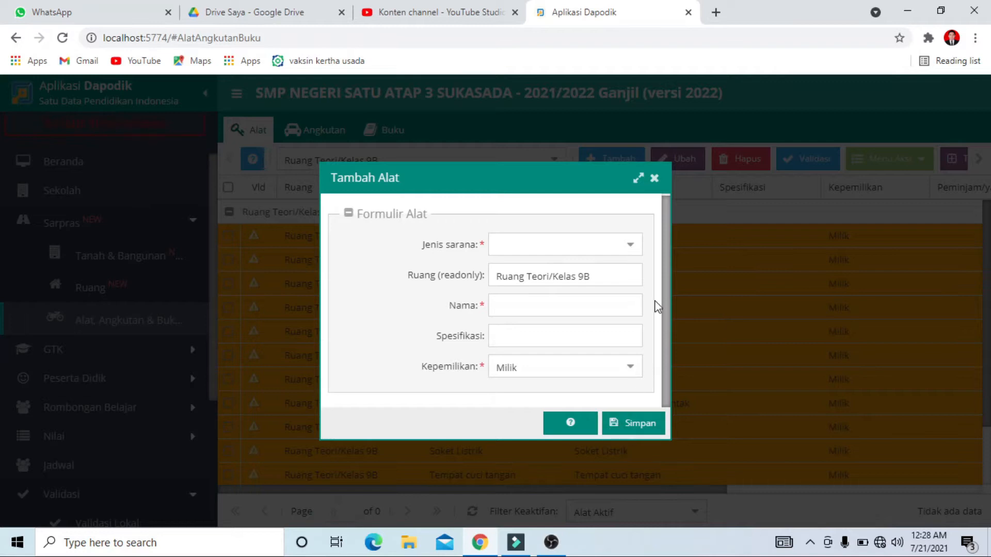
click(655, 179)
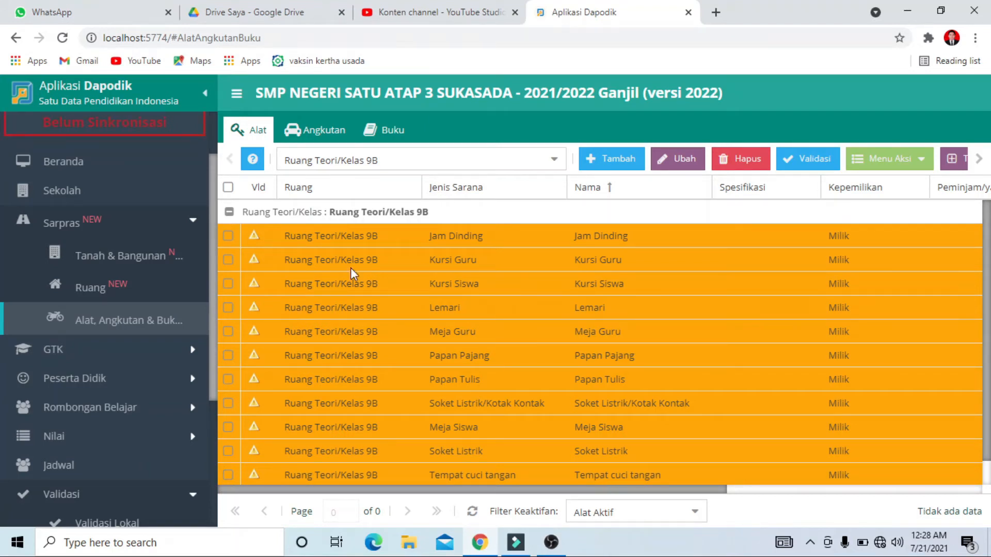
click(229, 261)
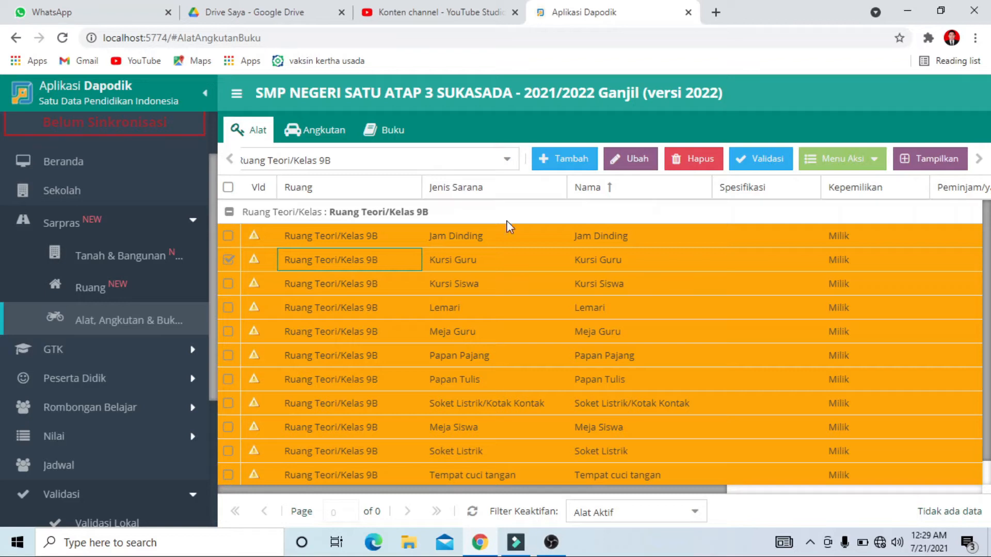
click(564, 169)
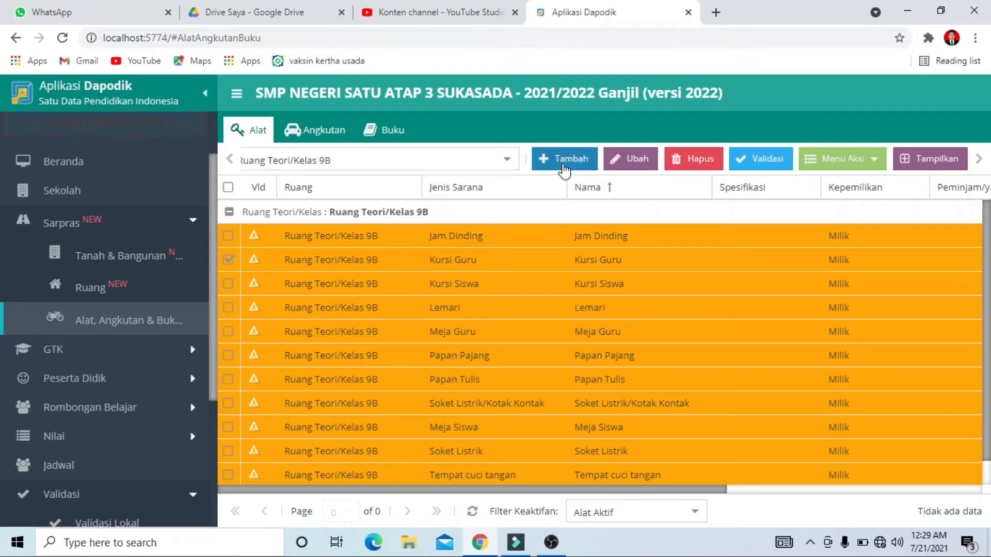
click(629, 250)
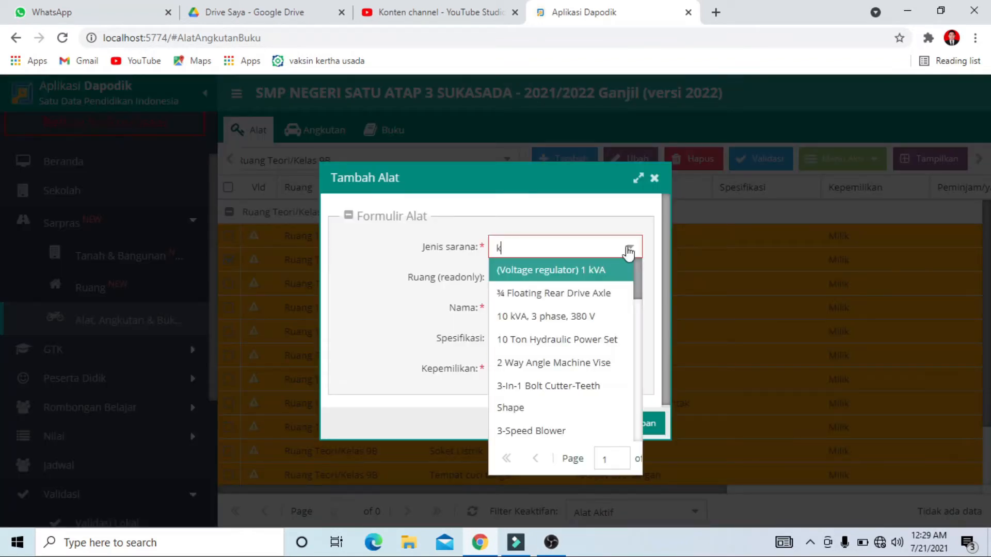
text(kursi)
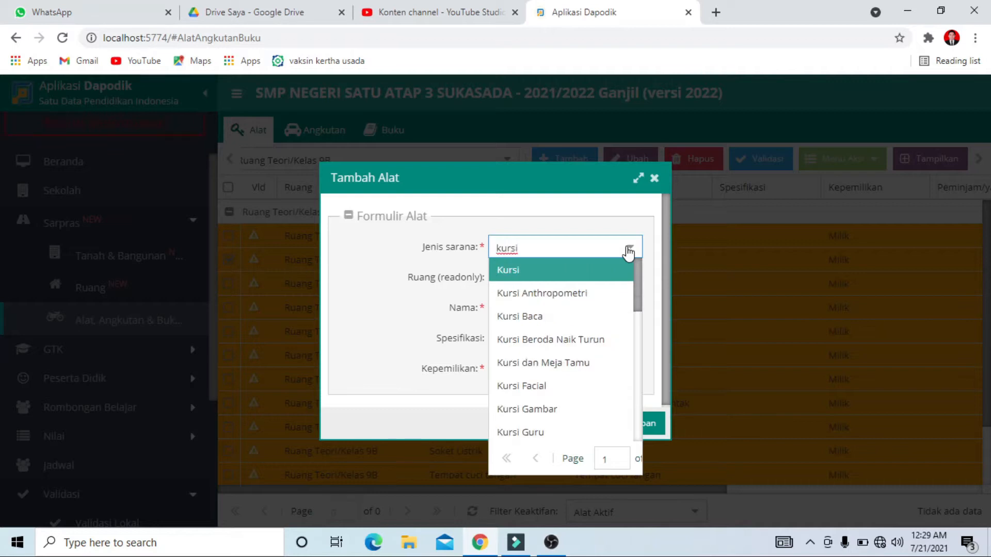
click(532, 433)
drag(547, 179, 618, 216)
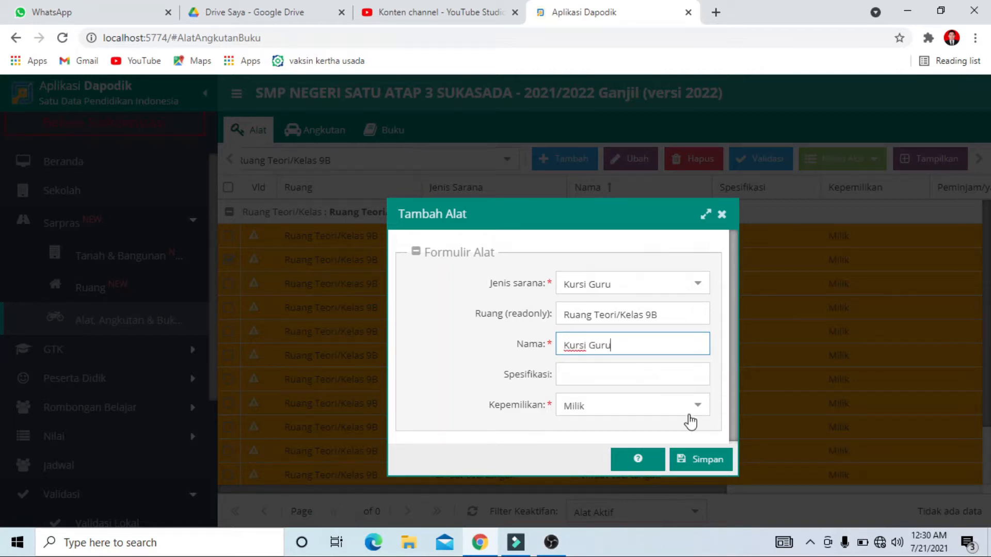
click(705, 459)
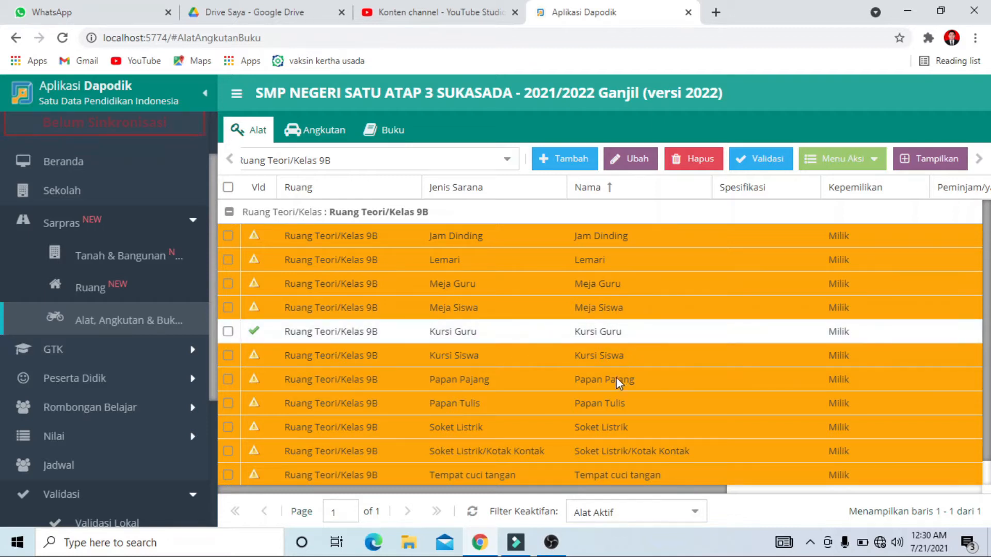
Add a tool of type Kursi Siswa, named Kursi Siswa, to classroom 9B and save it
click(573, 161)
click(630, 248)
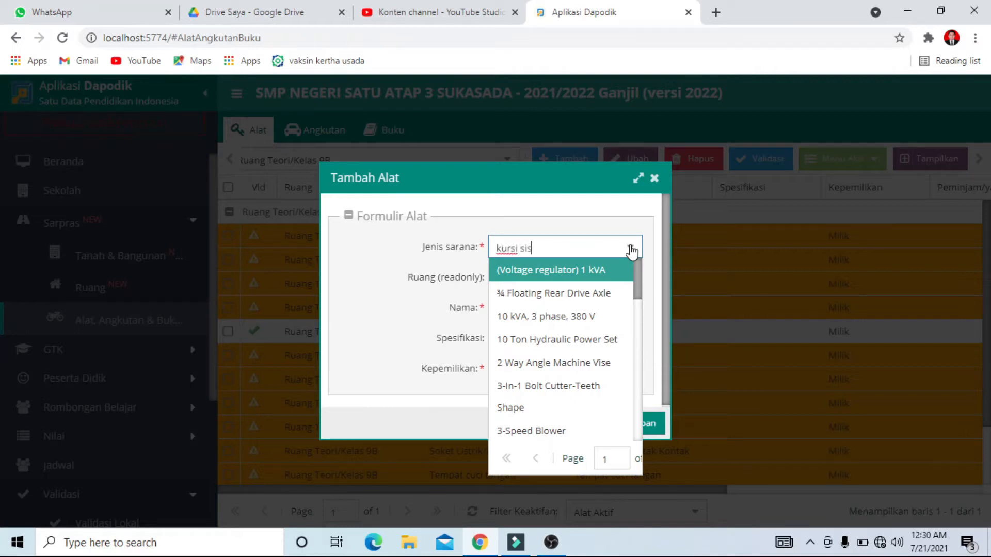
click(566, 270)
click(590, 305)
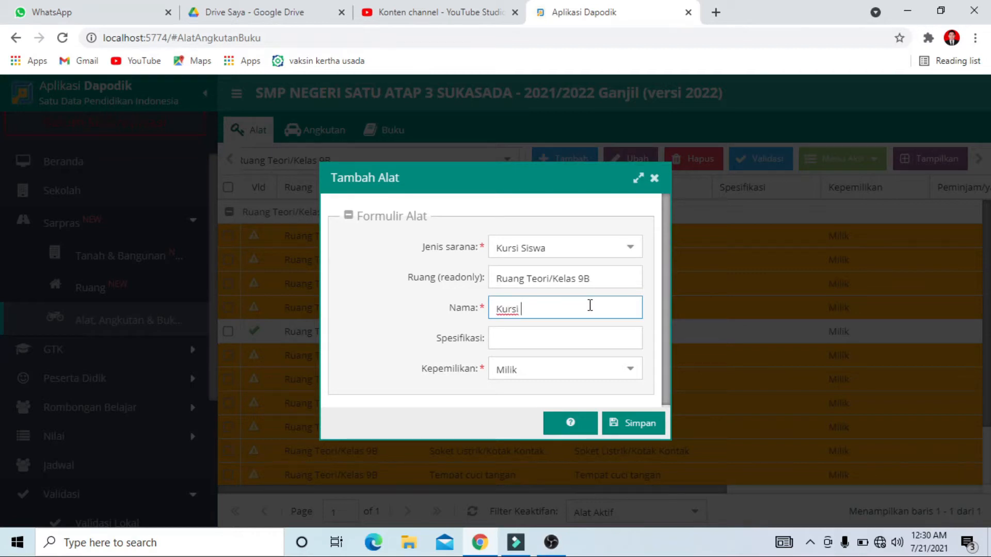
text(Kursi Siswa)
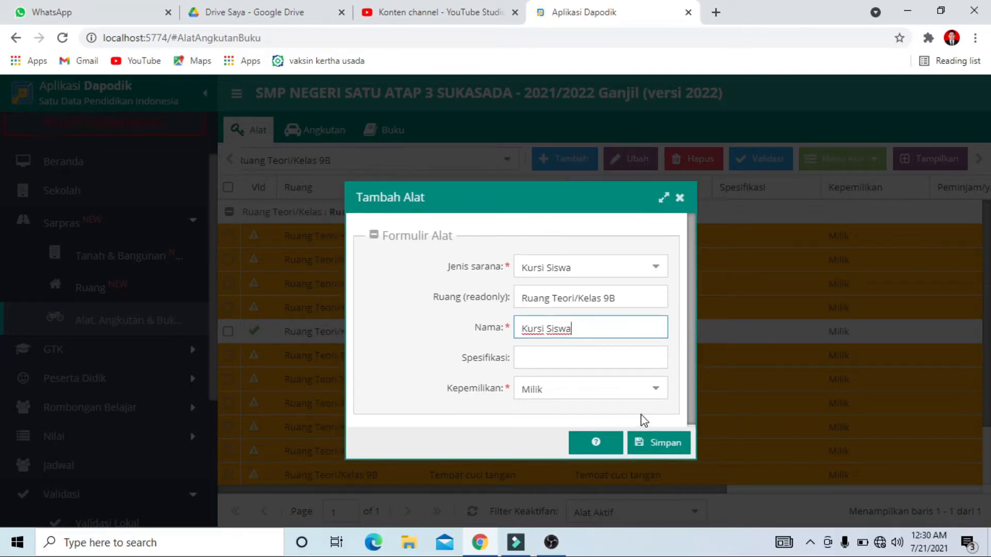
click(658, 442)
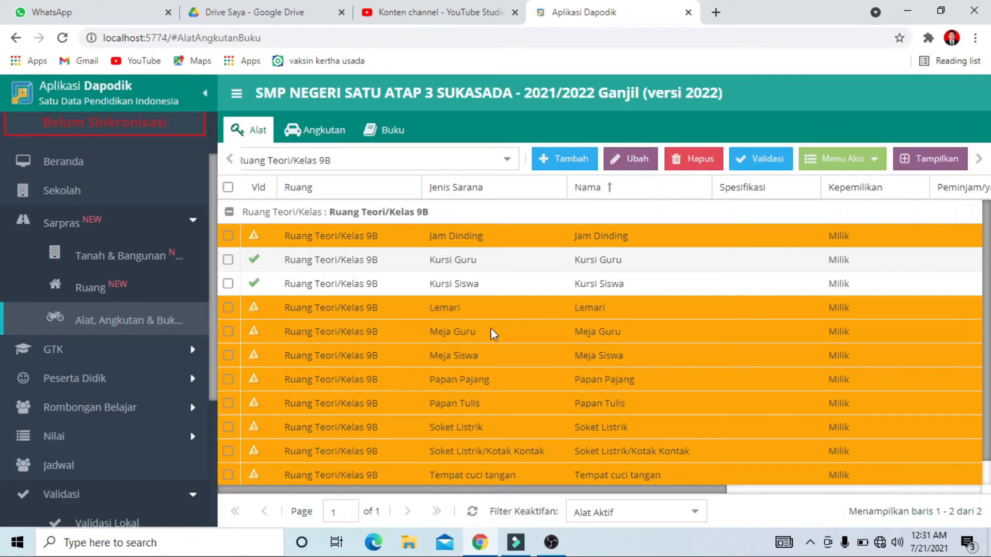
Create the Meja Guru tool for classroom 9B from its suggested entry in the list and save it
click(385, 339)
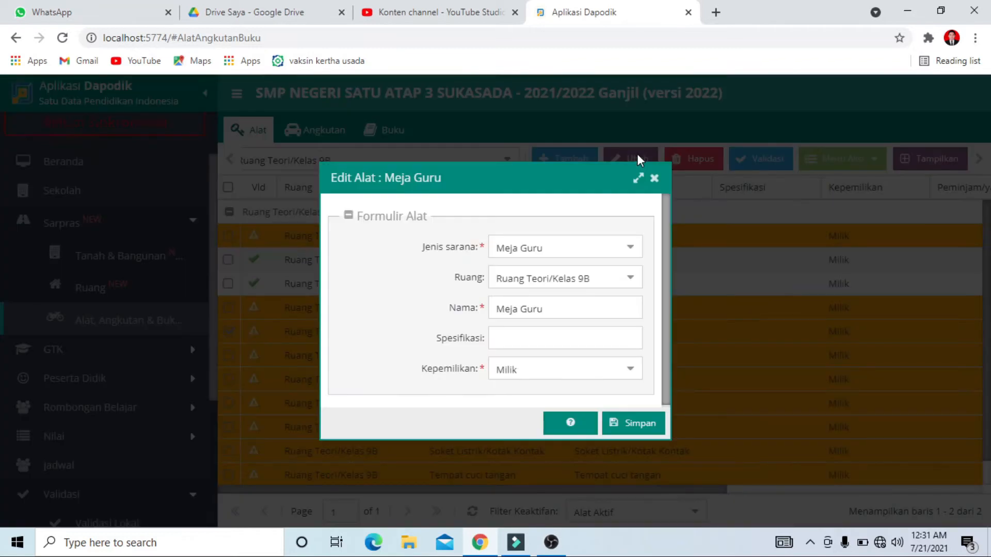
click(623, 424)
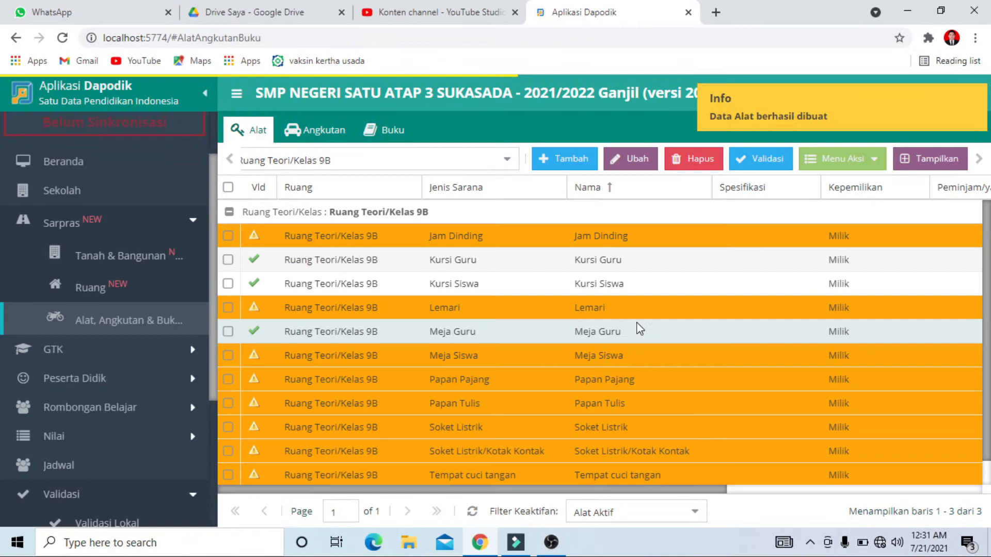
Create the Meja Siswa tool for classroom 9B from its suggested entry in the list and save it
scroll(310, 355, down, 1)
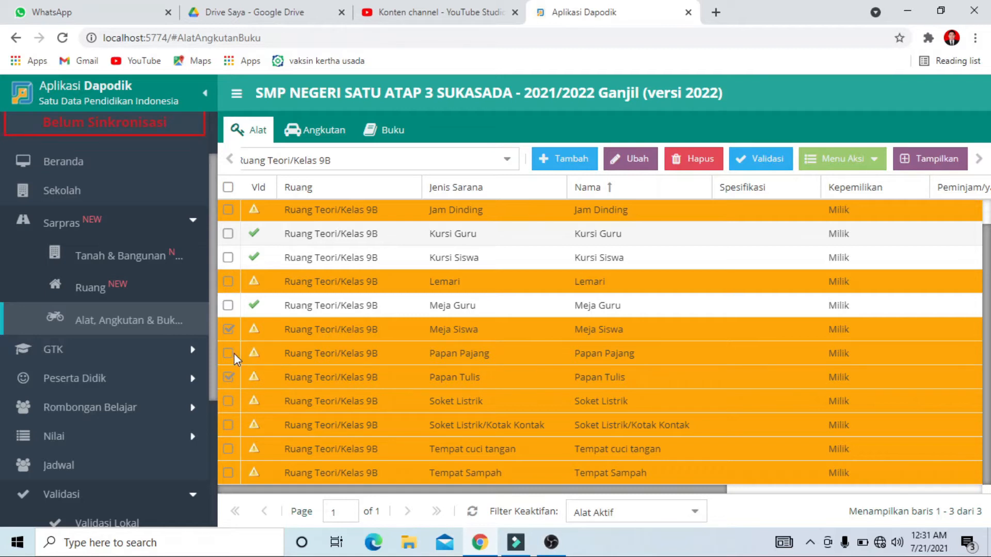
click(629, 160)
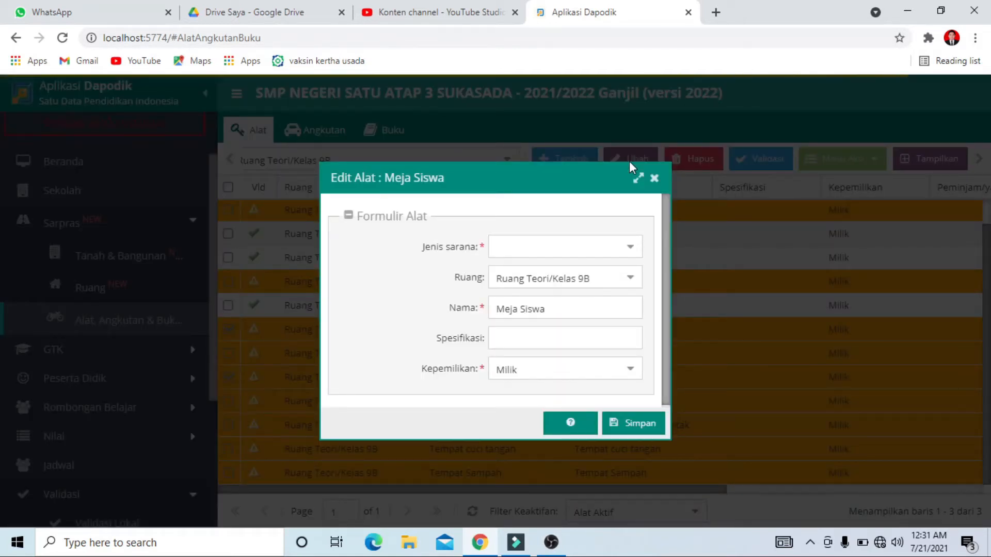
drag(522, 178, 876, 203)
click(717, 419)
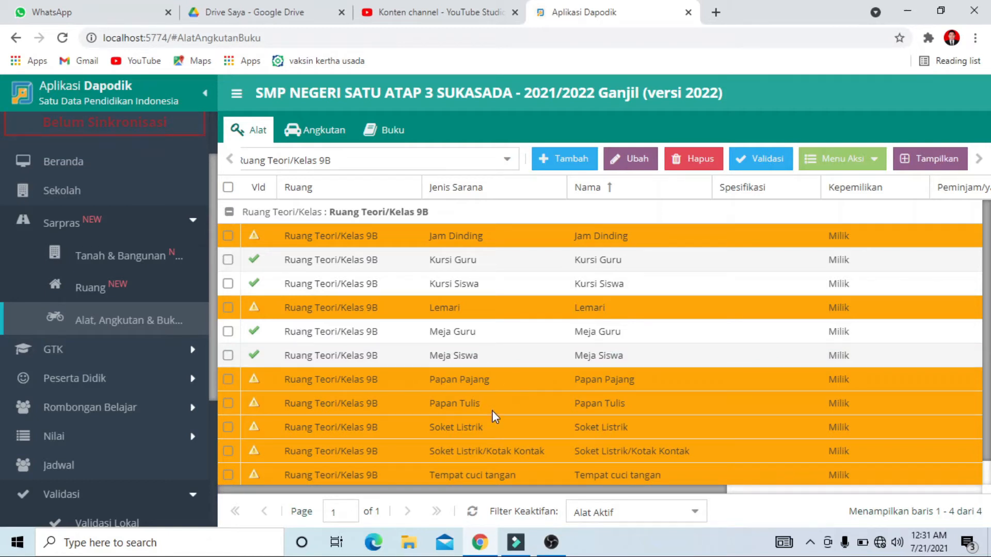
Create the Papan Tulis and Soket Listrik/Kotak Kontak tools for classroom 9B from their suggested entries, saving each one
scroll(447, 403, down, 1)
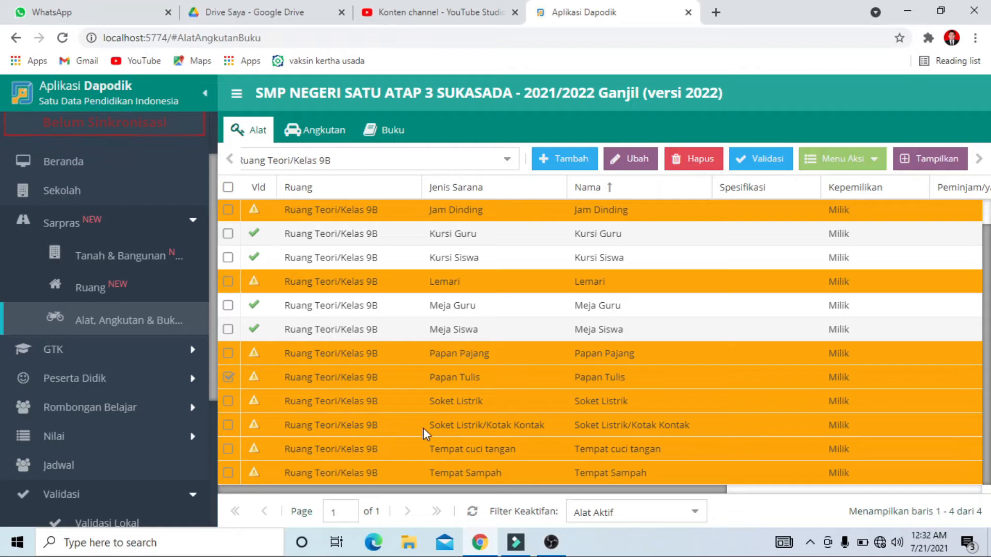
click(634, 160)
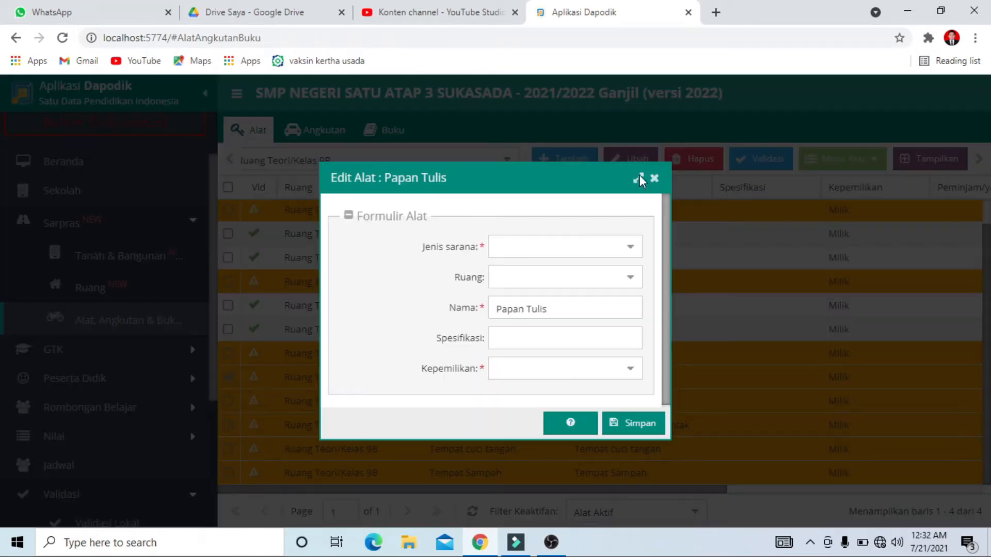
click(642, 423)
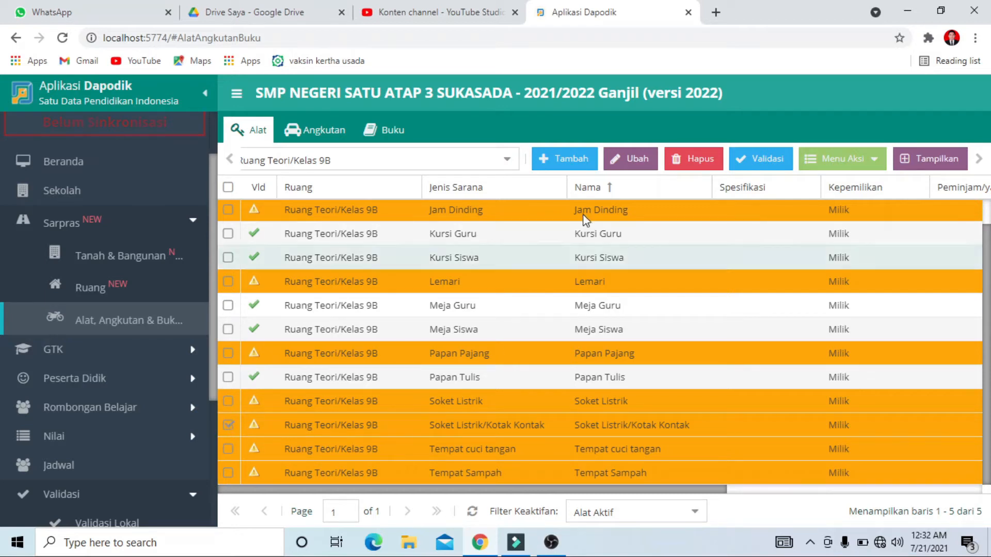
click(632, 159)
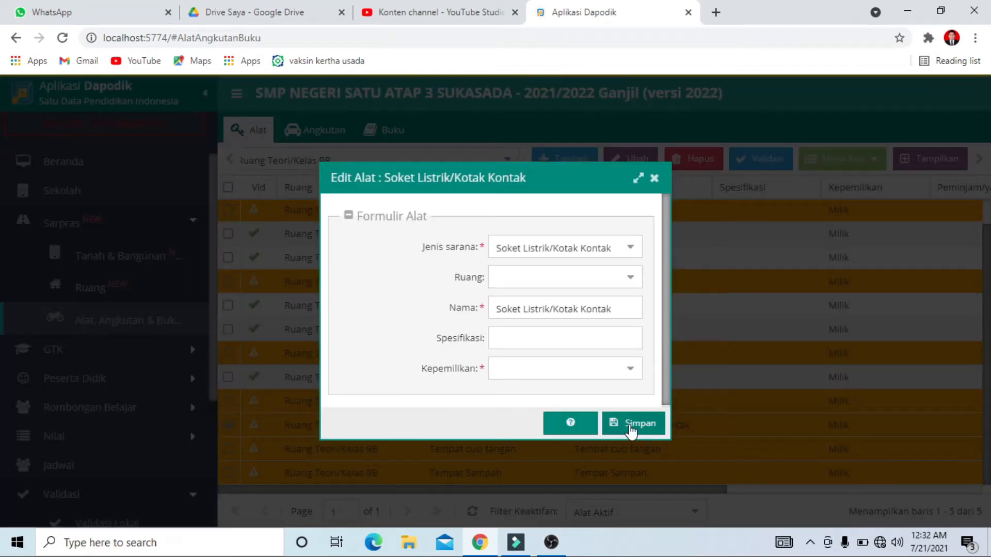
click(633, 424)
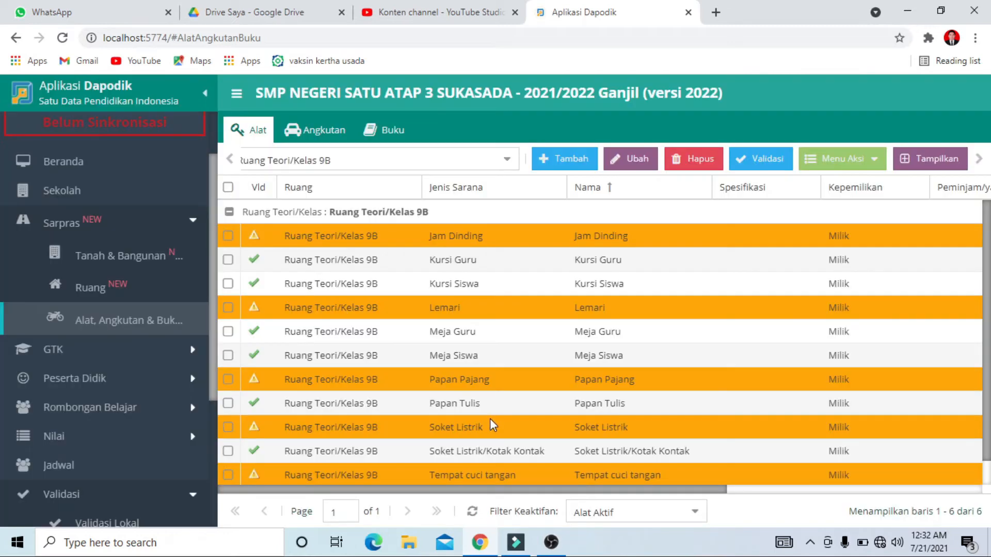
Create the Tempat Sampah tool for classroom 9B from its suggested entry and save it
scroll(503, 385, down, 1)
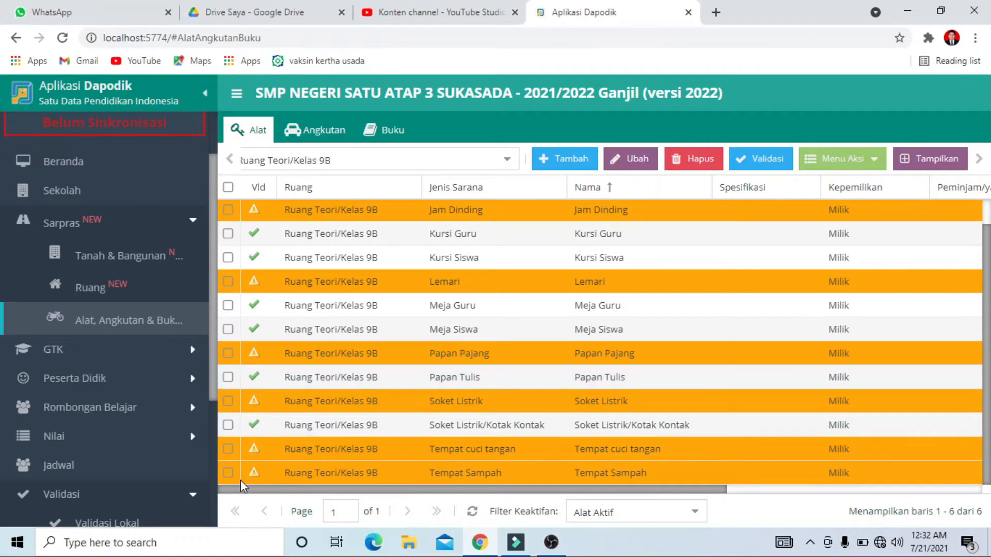
double_click(228, 472)
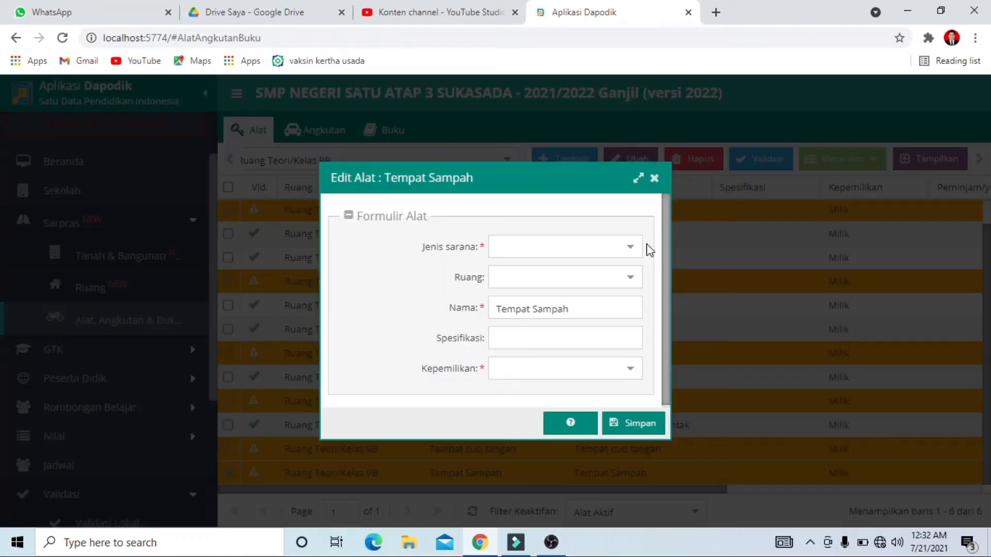
click(630, 428)
click(631, 427)
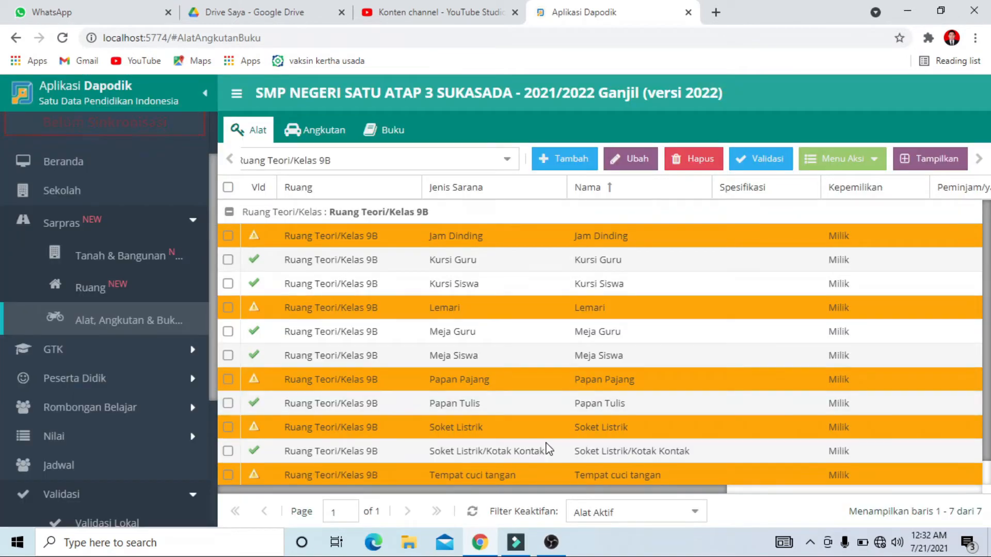
Add a tool of type Gambar Presiden dan Wakil Presiden to classroom 9B, name it Gambar Presiden dan Wakil Presiden, and save it
click(571, 161)
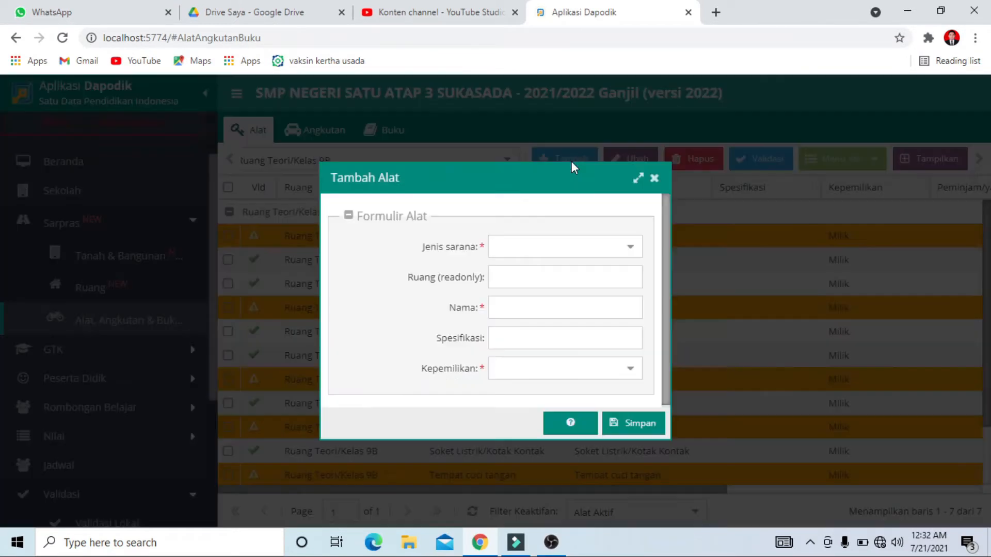
click(629, 253)
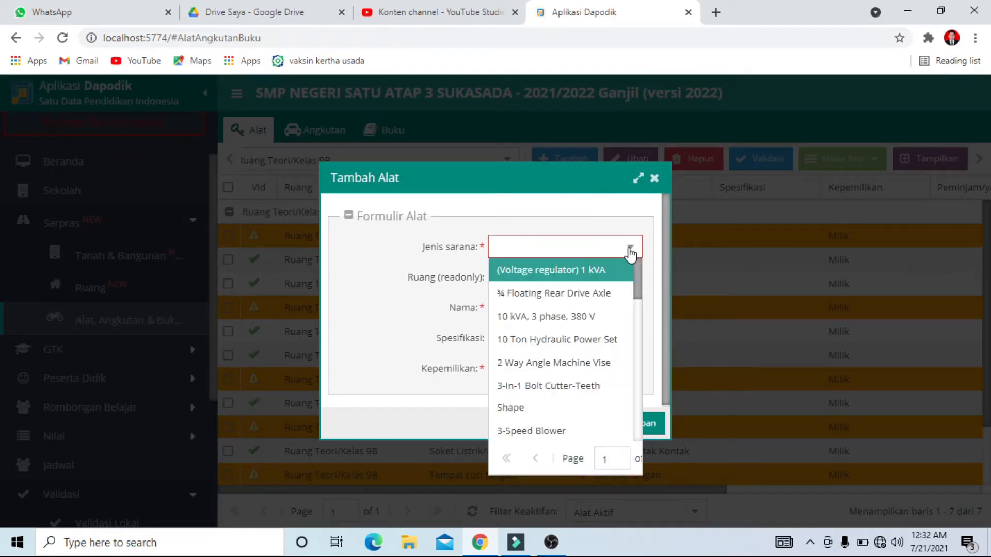
text(presiden)
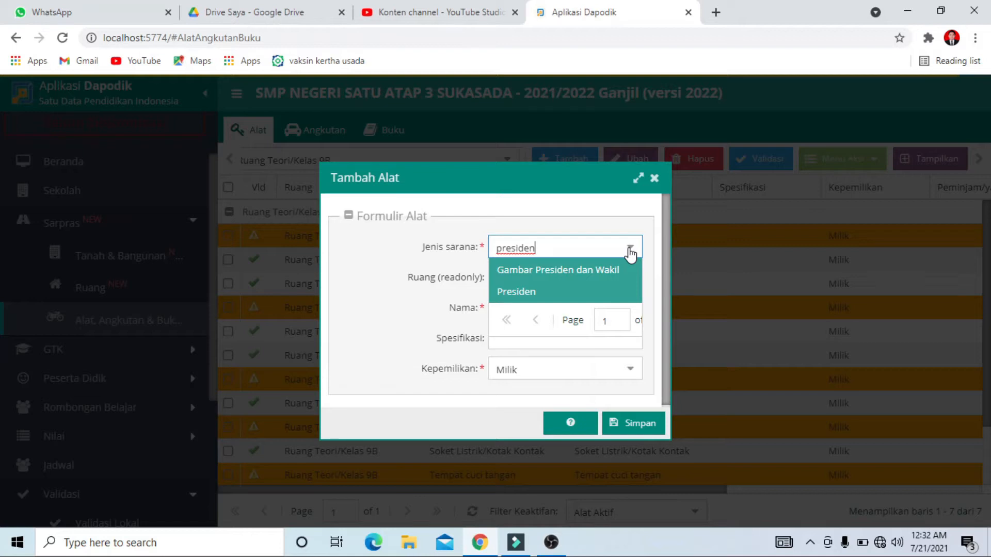
click(561, 283)
click(588, 309)
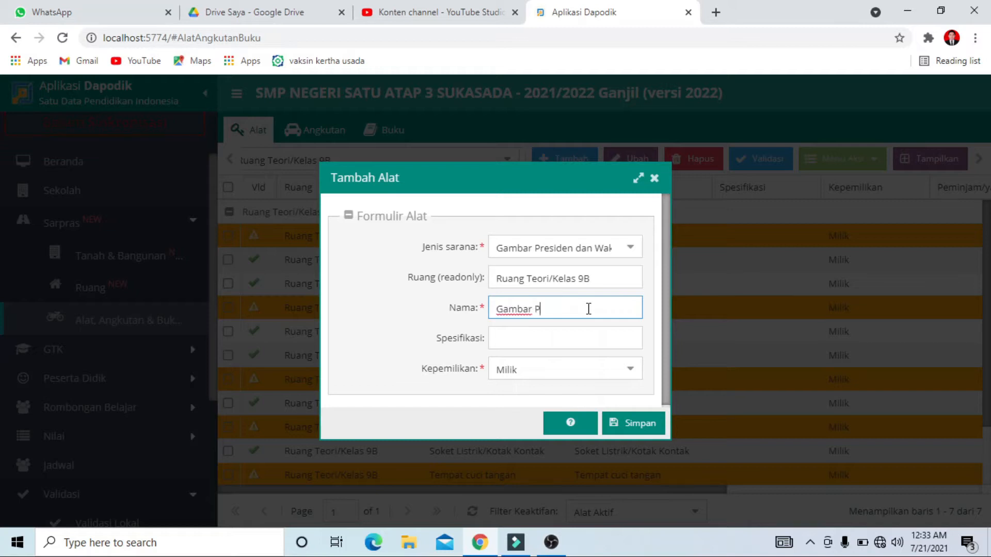
text(Gambar Presiden )
text(dan Wakil Presiden)
click(634, 422)
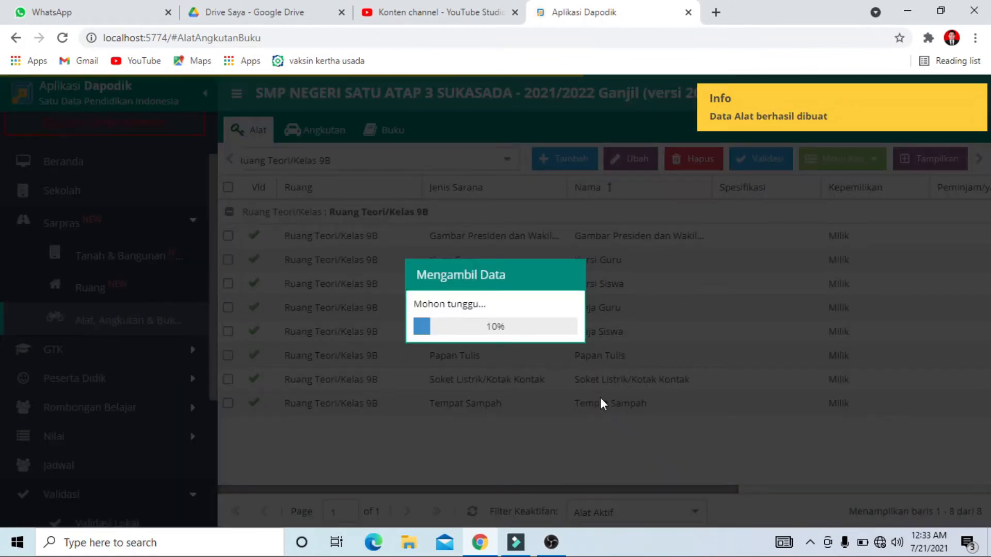
Add a tool of type Lambang negara to classroom 9B, name it Lambang Negara, and save it
scroll(599, 392, down, 2)
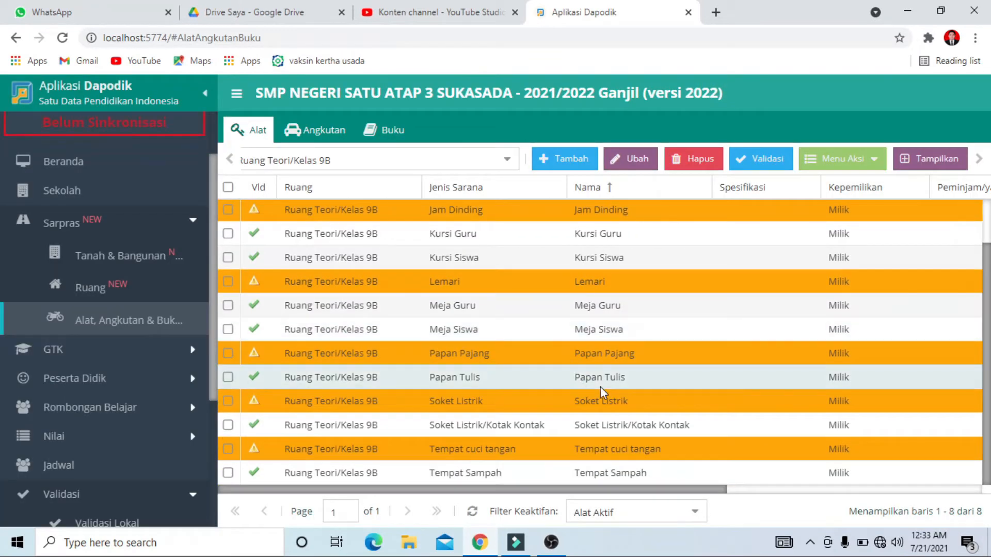
scroll(599, 386, up, 2)
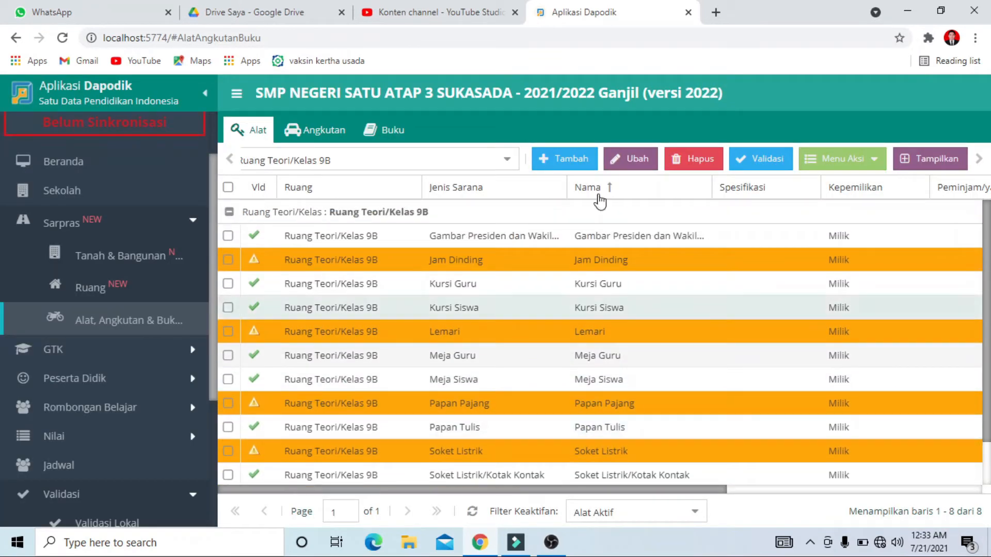
click(571, 160)
click(550, 248)
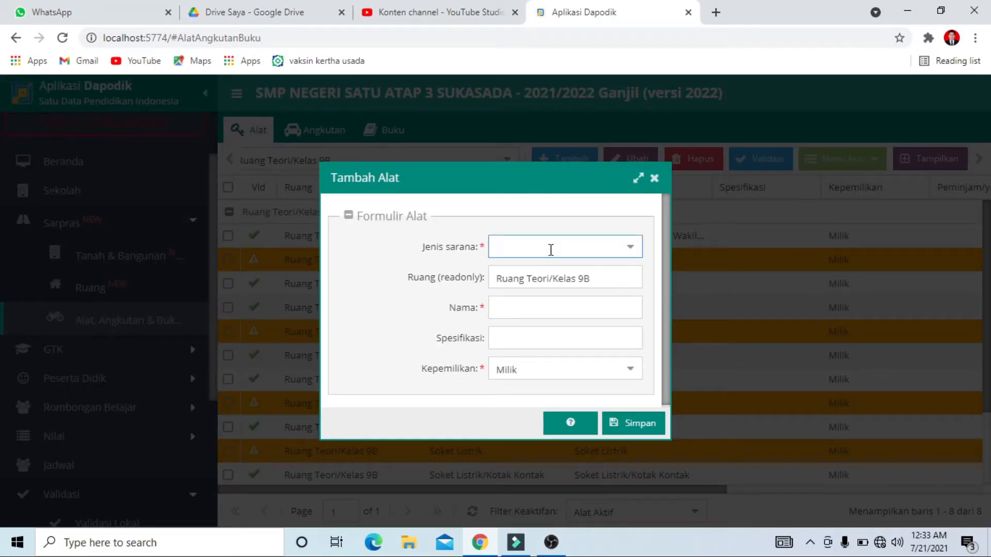
text(garuda)
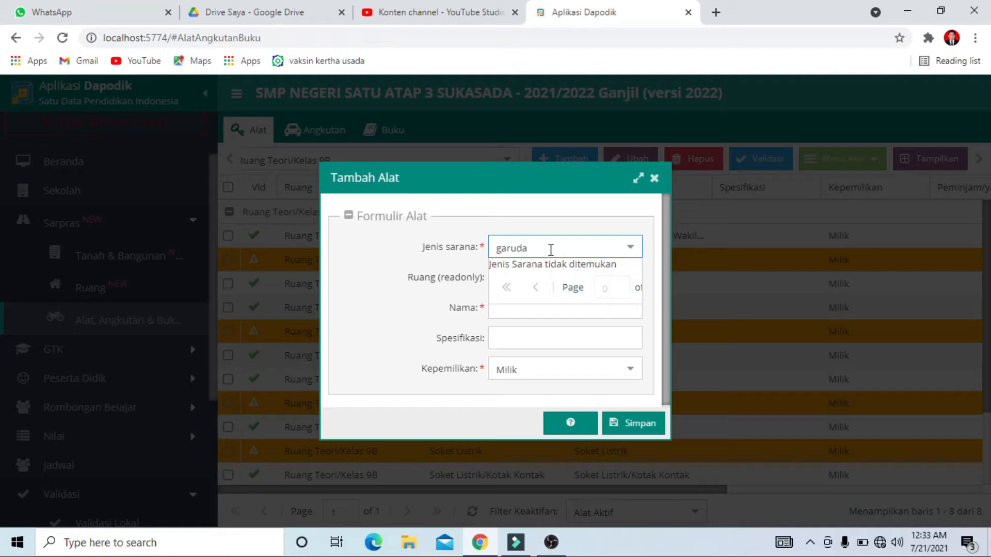
key(BackSpace)
key(BackSpace)
key(BackSpace)
key(BackSpace)
key(BackSpace)
key(BackSpace)
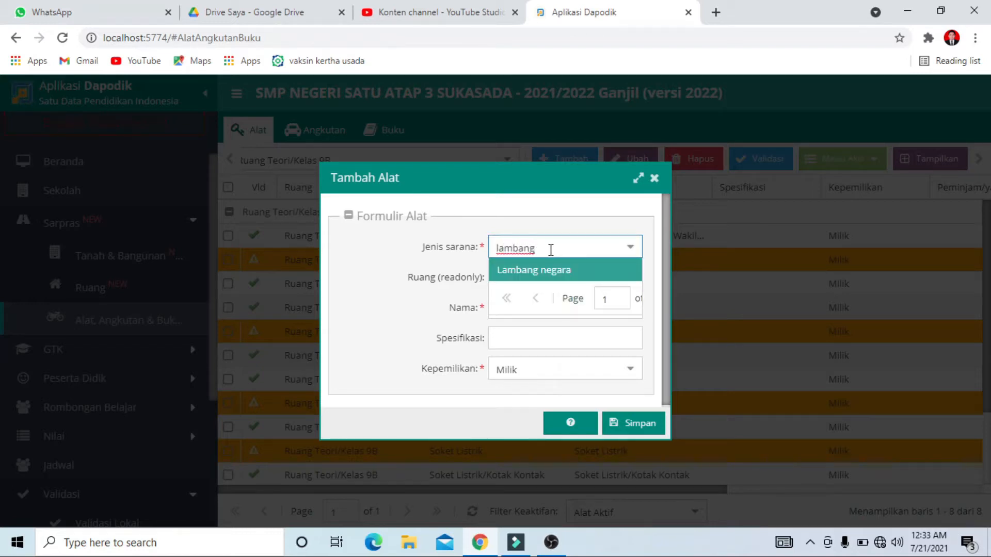
click(548, 269)
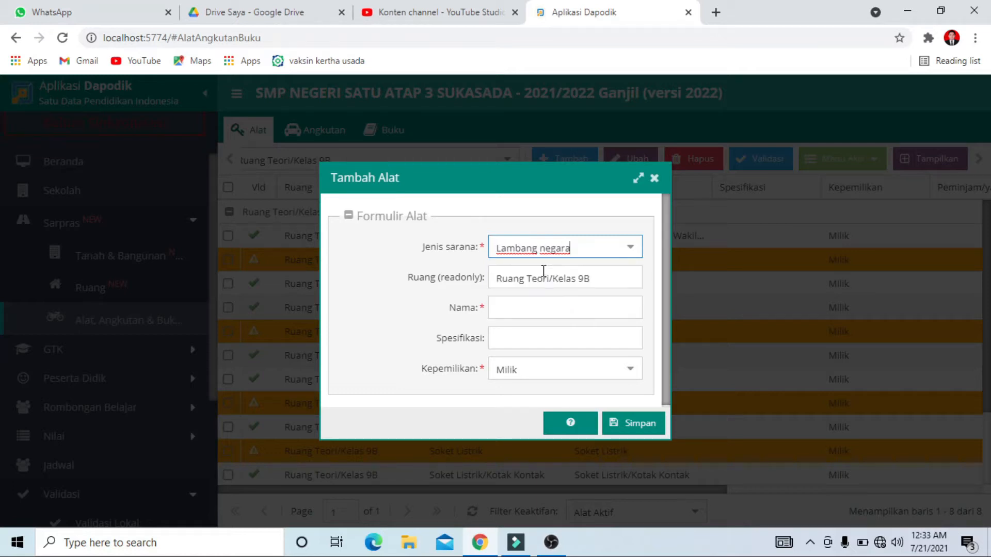
click(559, 306)
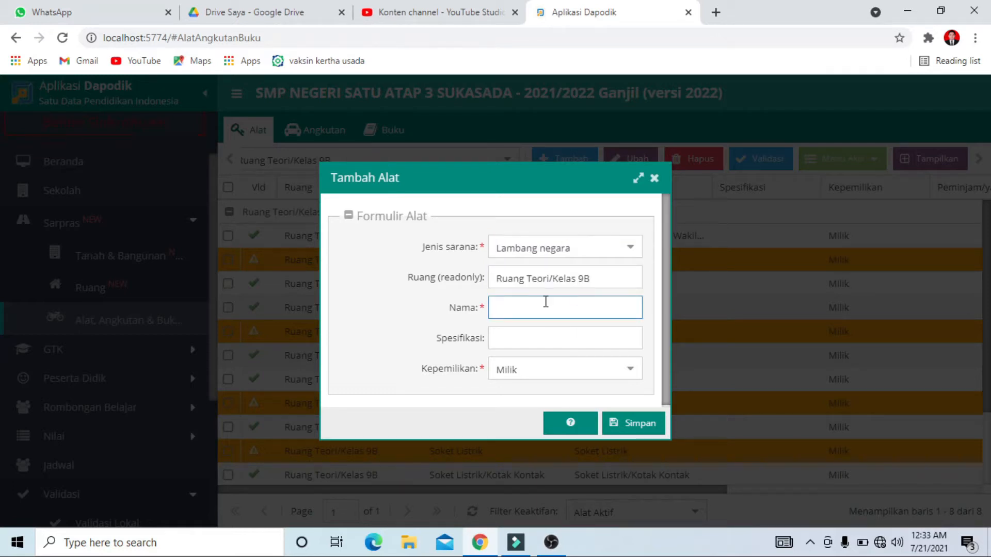
text(Lambang Negara)
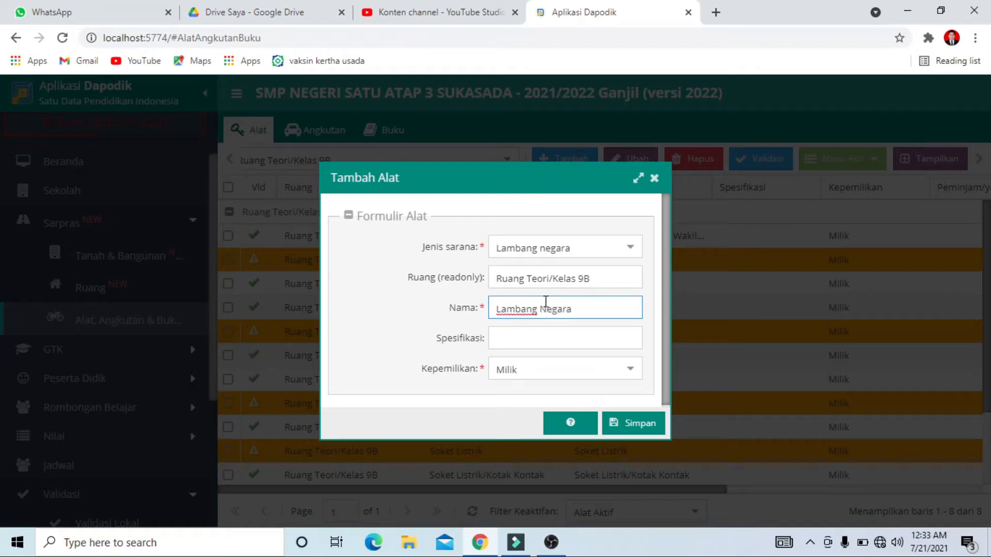
click(636, 424)
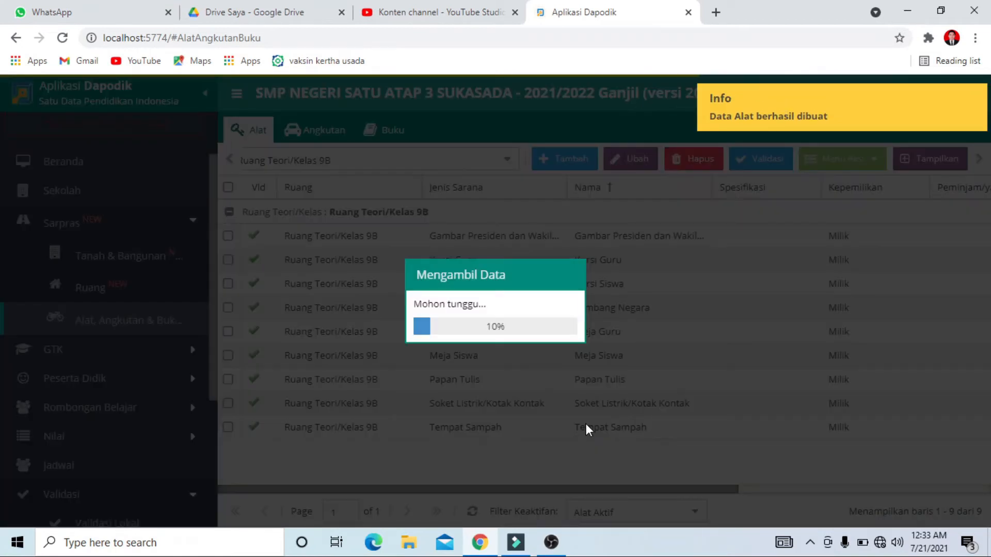
Open the local validation, refresh the Sarpras results and review the remaining invalid entries for the classroom tools
scroll(614, 397, down, 2)
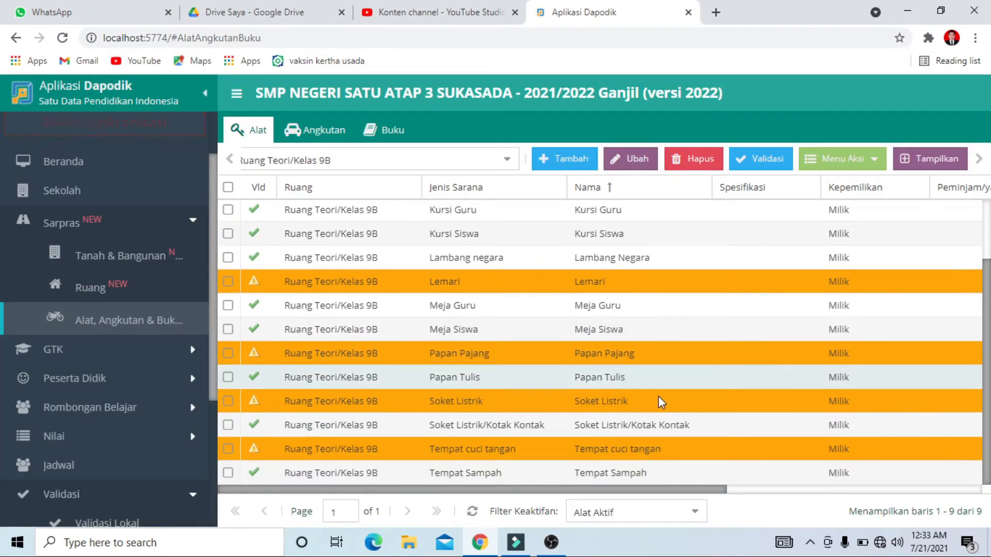
scroll(658, 400, up, 2)
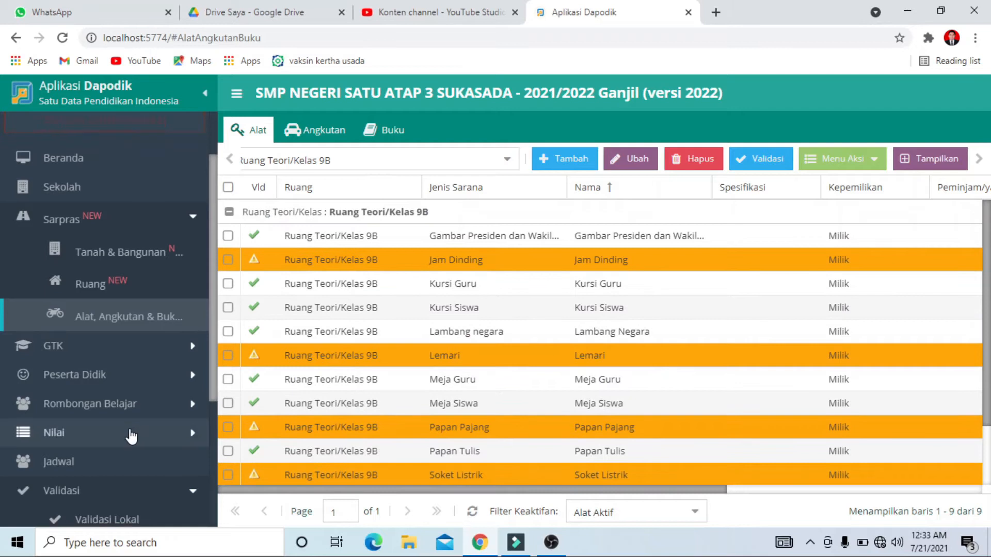
scroll(132, 436, down, 2)
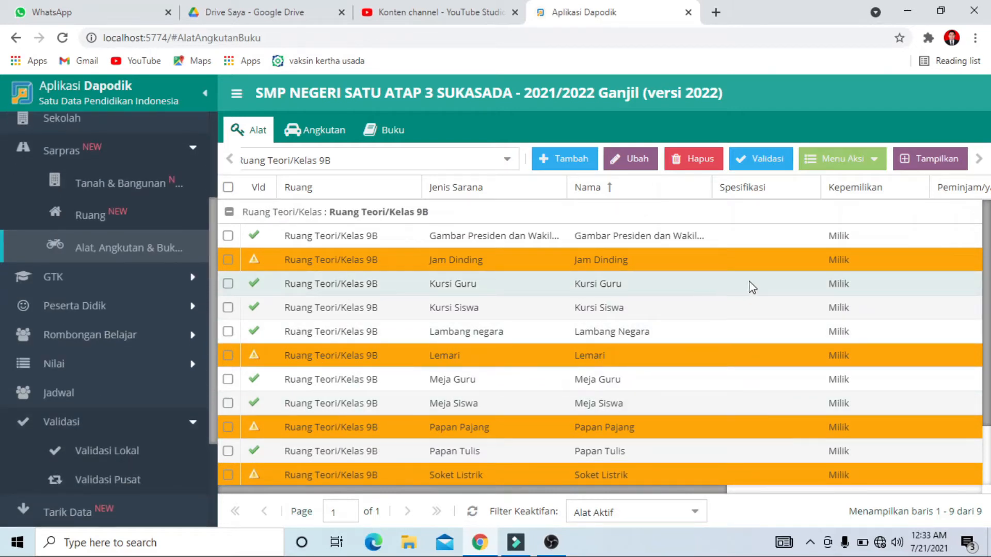
click(135, 450)
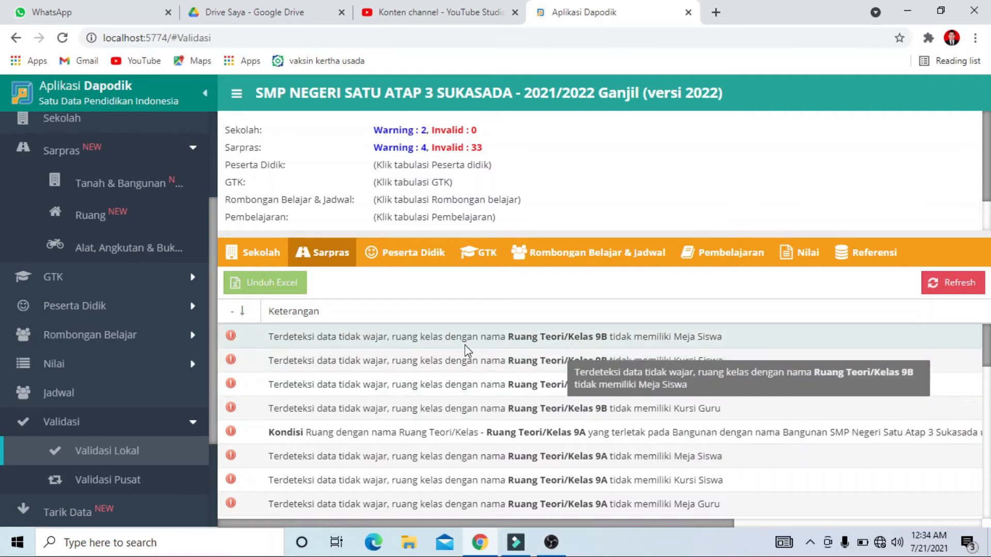
click(964, 285)
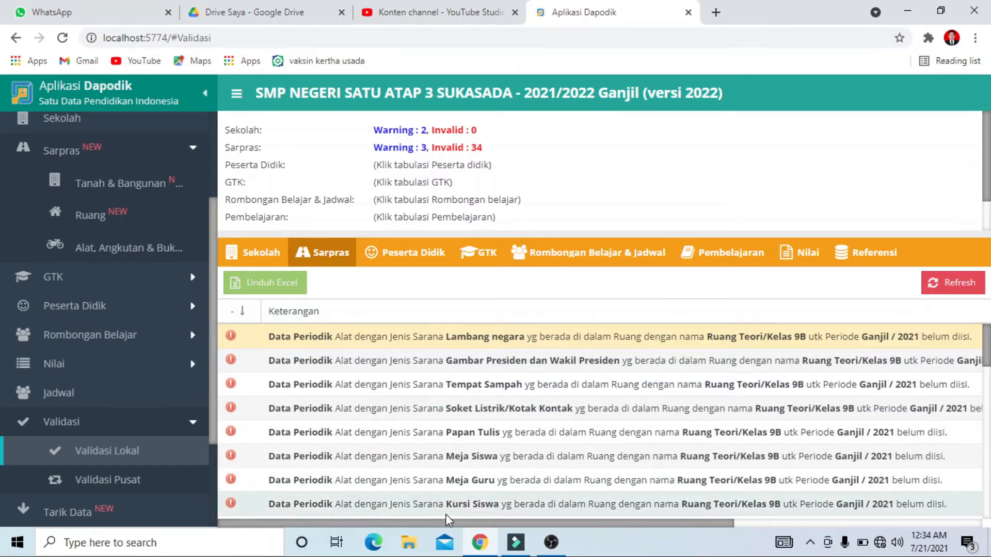
drag(447, 521, 453, 555)
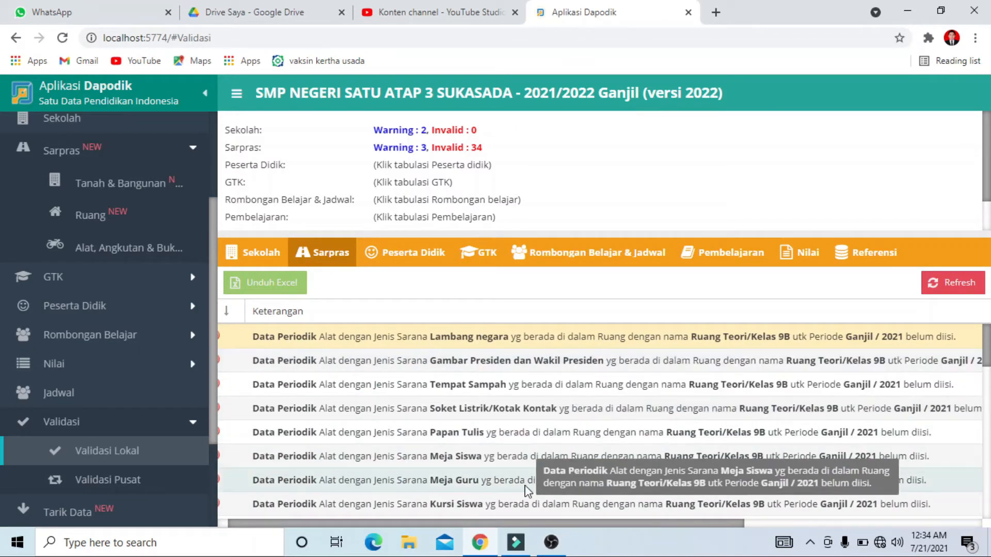
scroll(524, 485, down, 3)
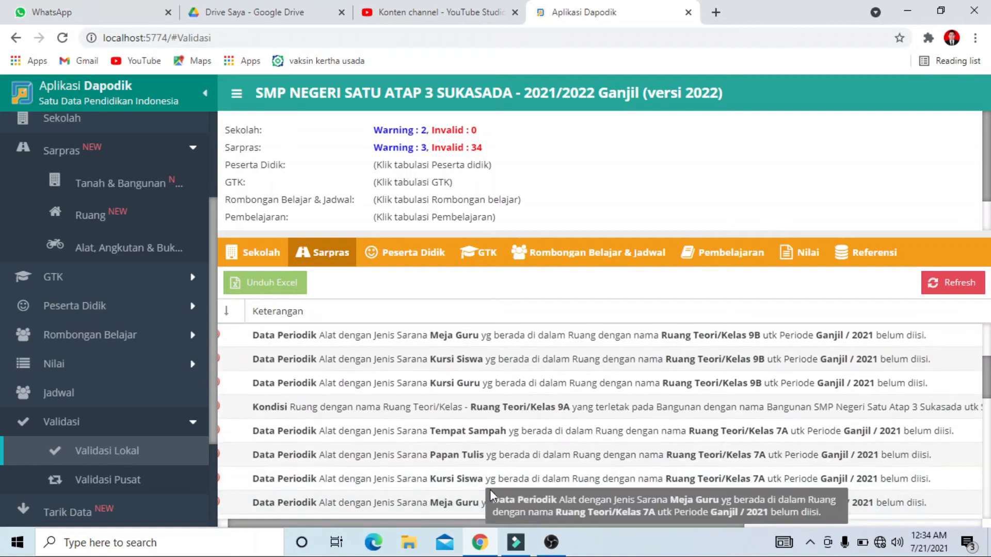
scroll(490, 489, up, 3)
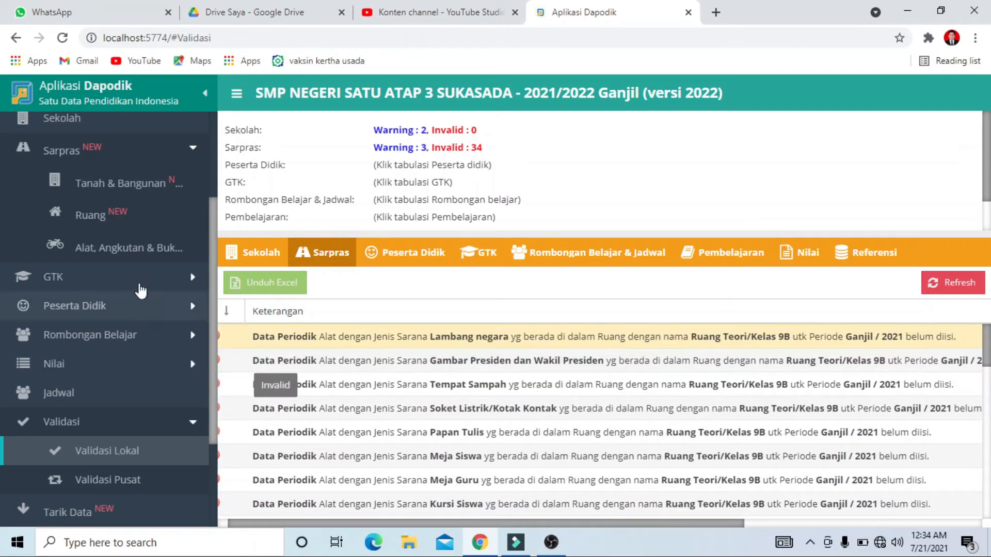
Open the tools list and save the 2021/2022 periodic data of classroom 9B's Gambar Presiden dan Wakil Presiden with Jumlah laik 1
click(128, 250)
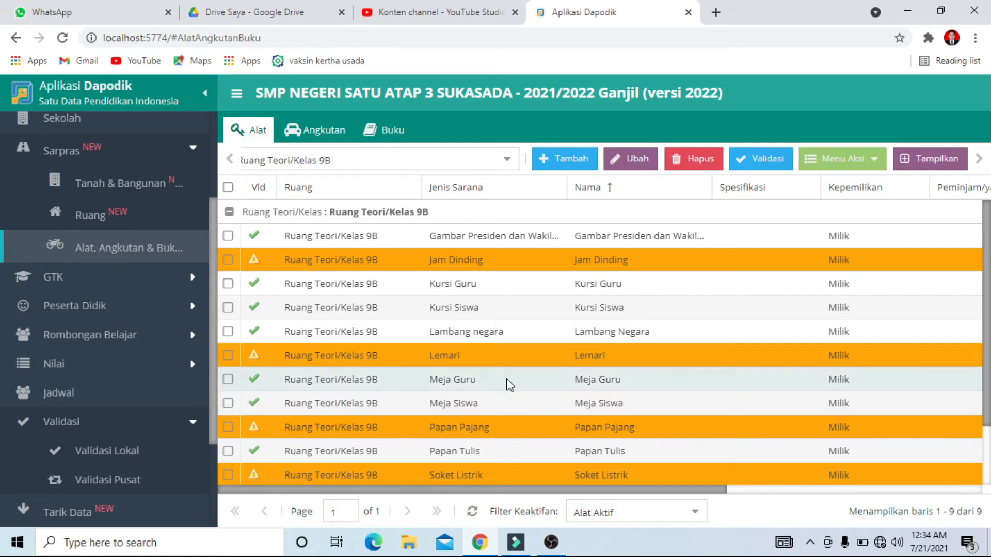
drag(681, 489, 884, 490)
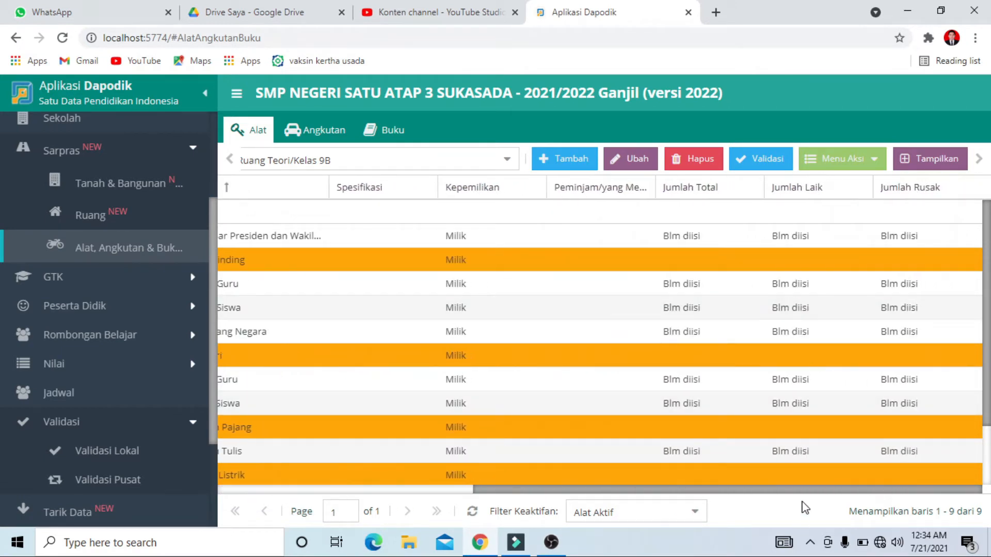
drag(805, 491, 523, 538)
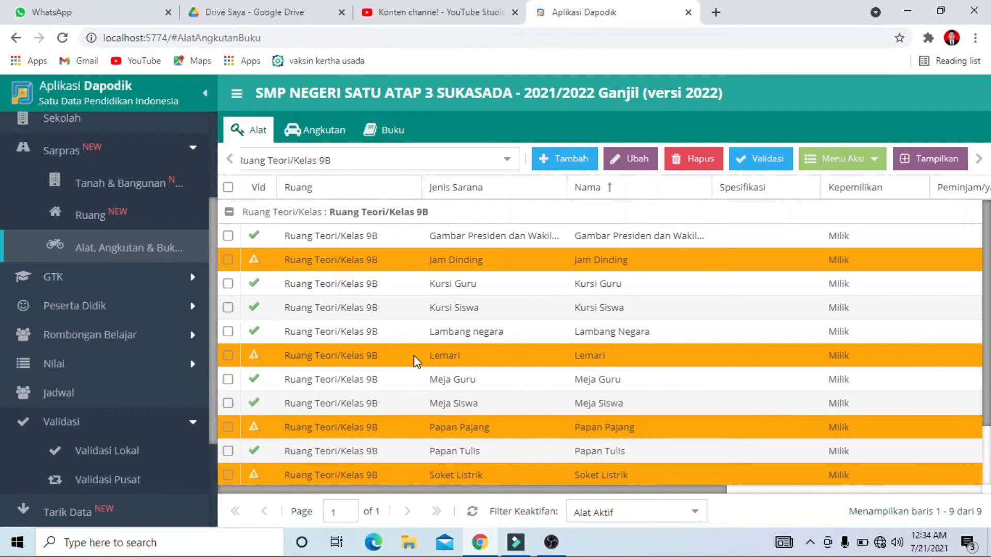
click(229, 235)
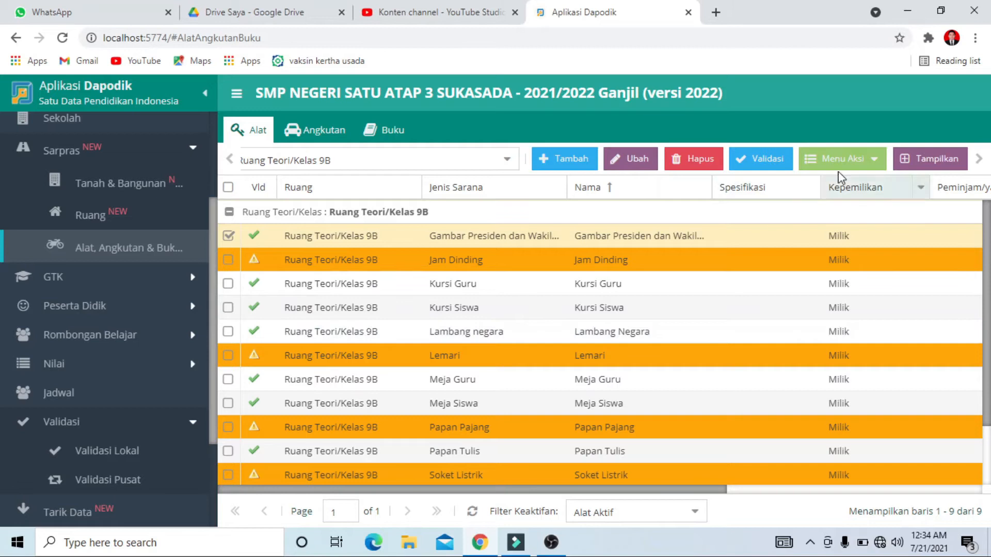
click(872, 164)
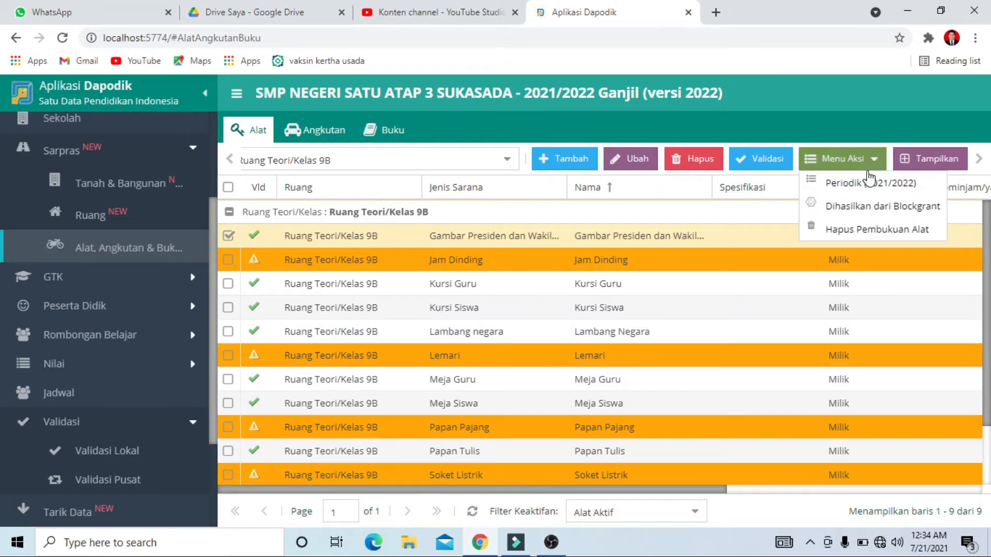
click(861, 184)
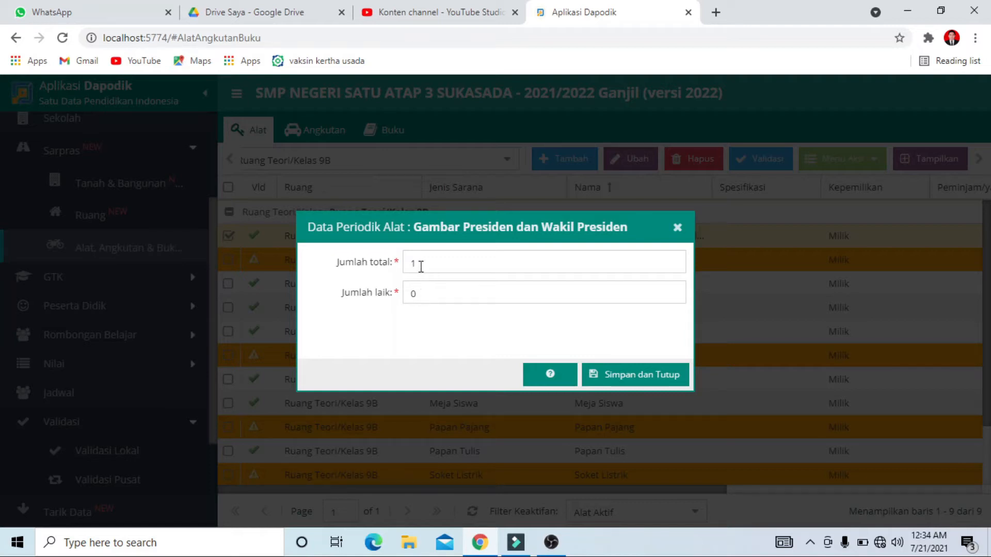
click(427, 295)
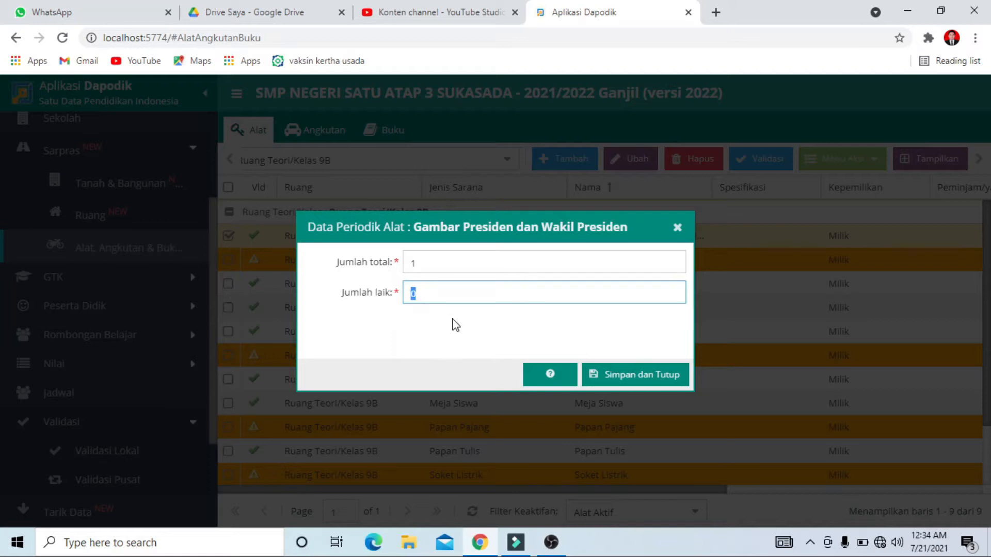
text(1)
click(637, 377)
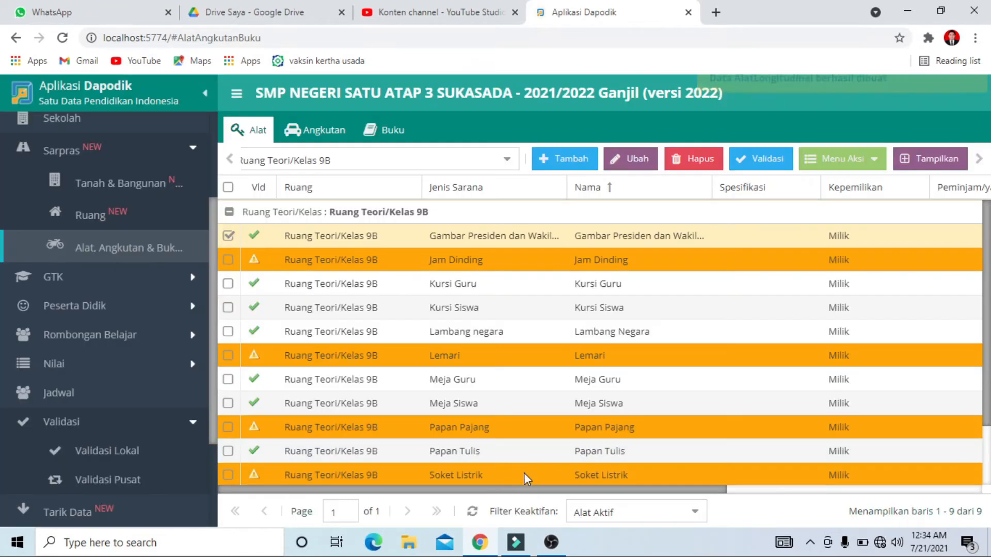
drag(508, 496, 820, 498)
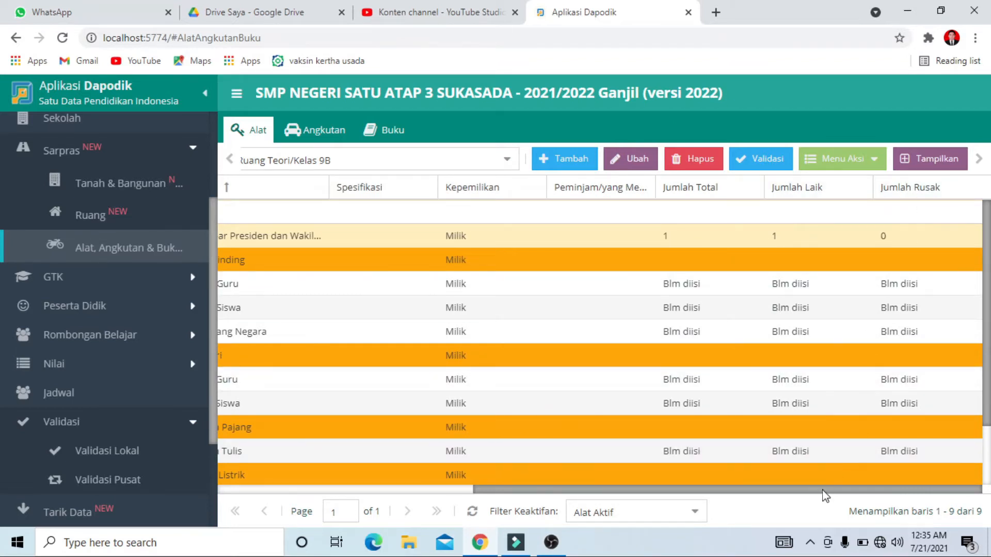
drag(821, 496, 460, 496)
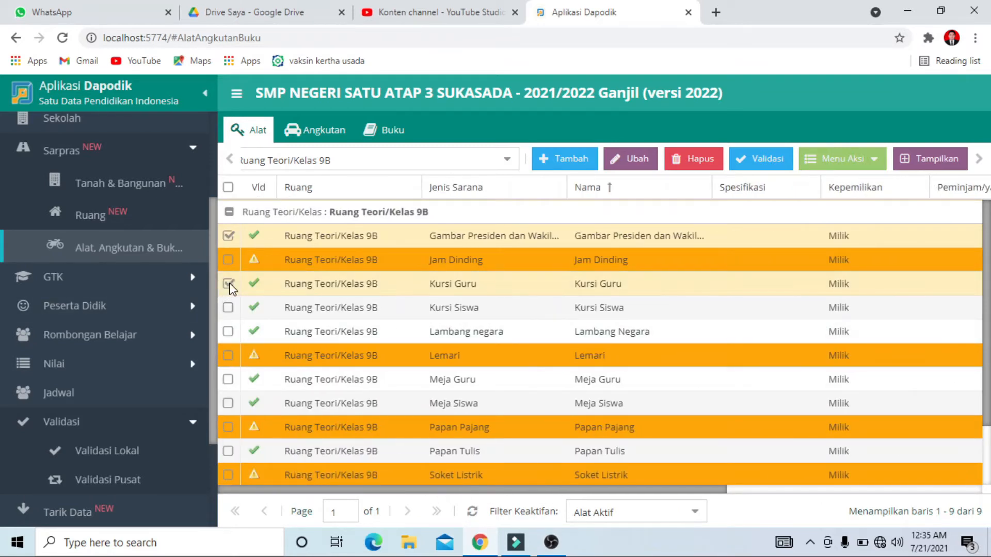
click(844, 159)
click(854, 184)
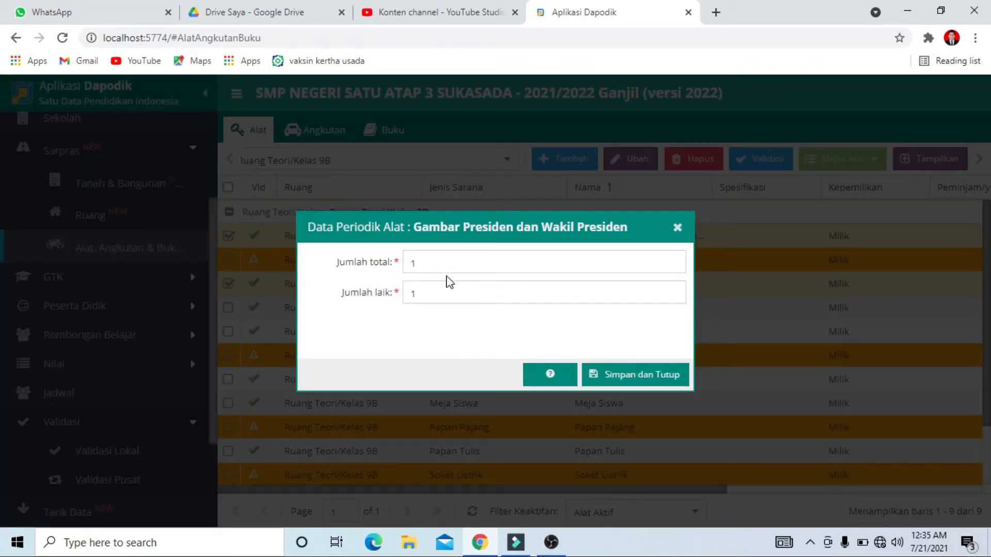
click(625, 374)
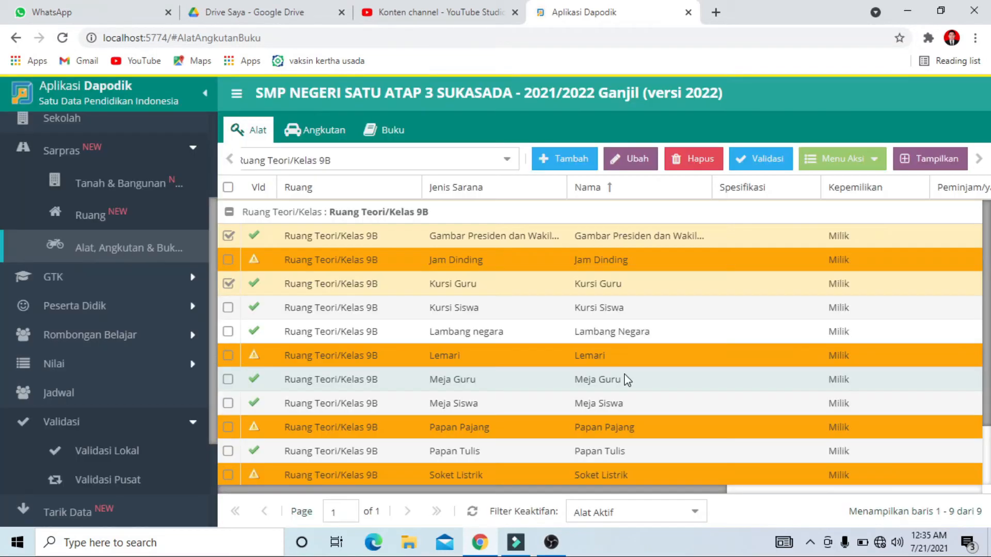
drag(480, 490, 391, 525)
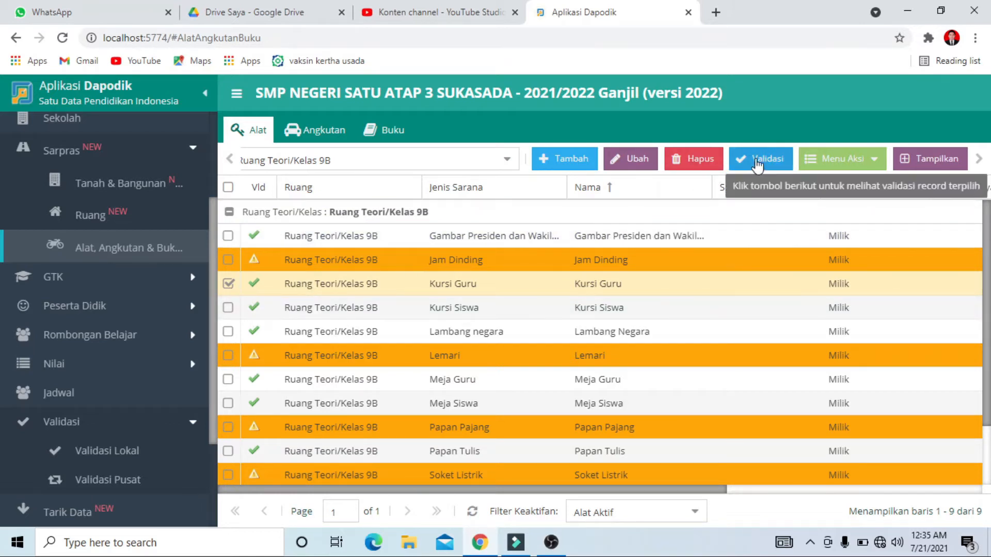
Set Jumlah laik to 1 in the 2021/2022 periodic data of classroom 9B's Kursi Guru and save it
click(840, 166)
click(846, 180)
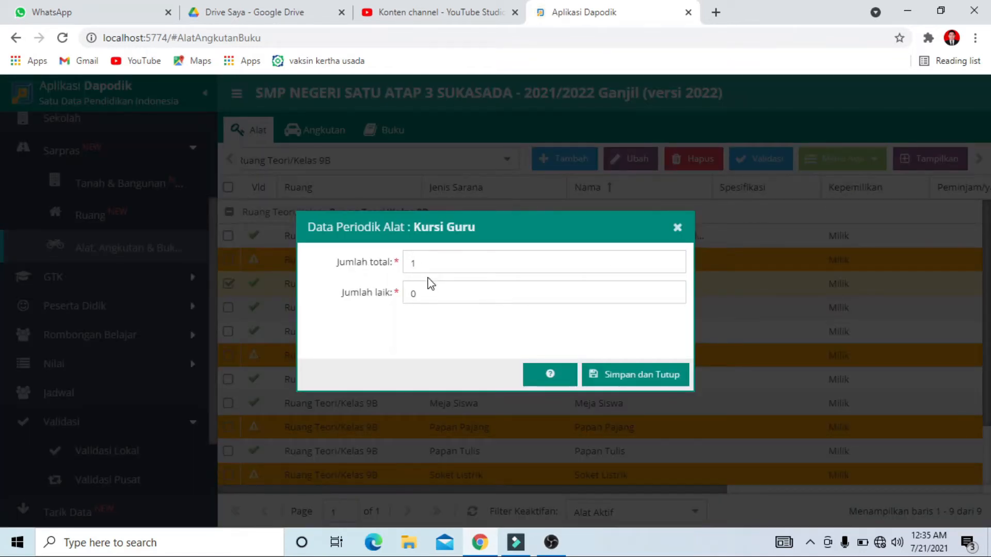
click(430, 298)
text(1)
click(634, 372)
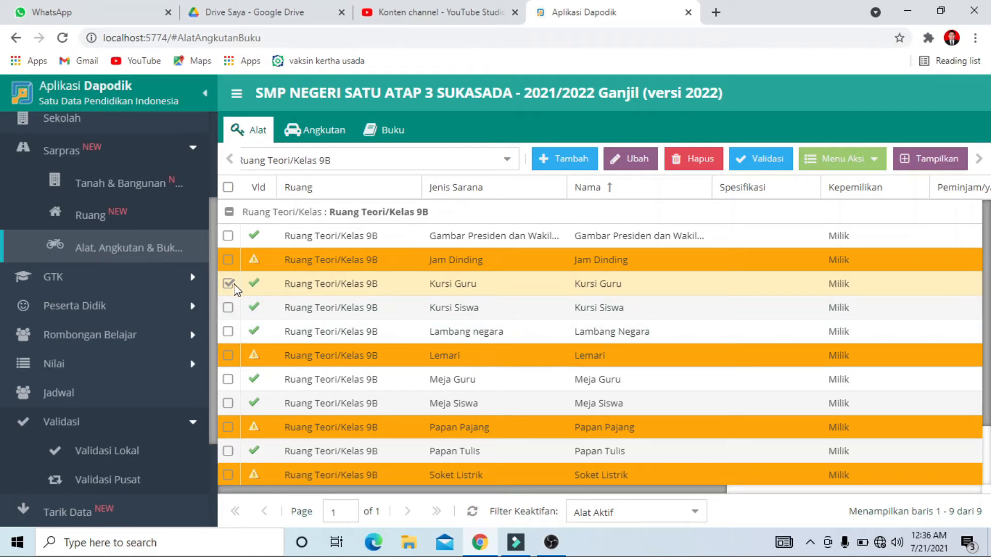
Set Jumlah laik to 1 in the 2021/2022 periodic data of classroom 9B's Tempat Sampah and save it
scroll(495, 345, down, 3)
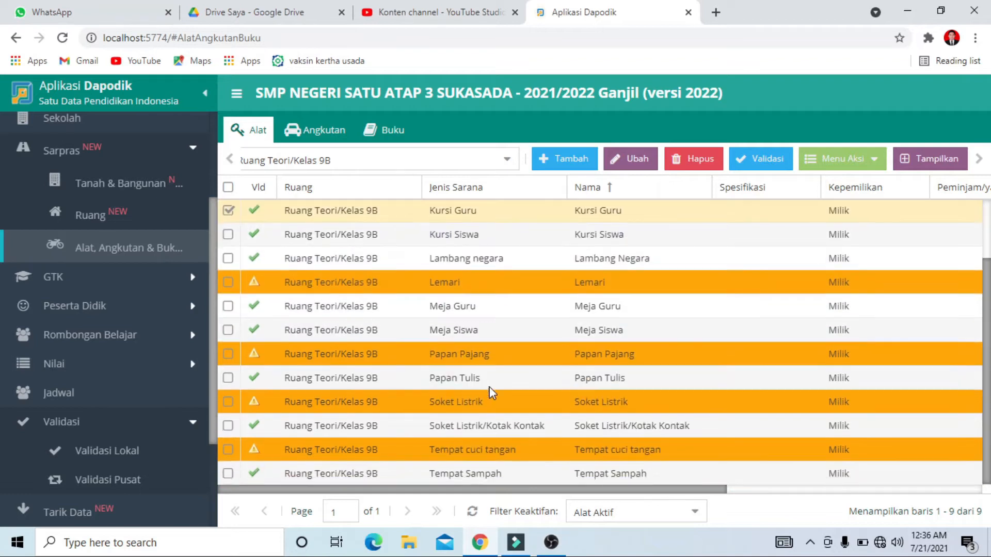
scroll(444, 317, up, 3)
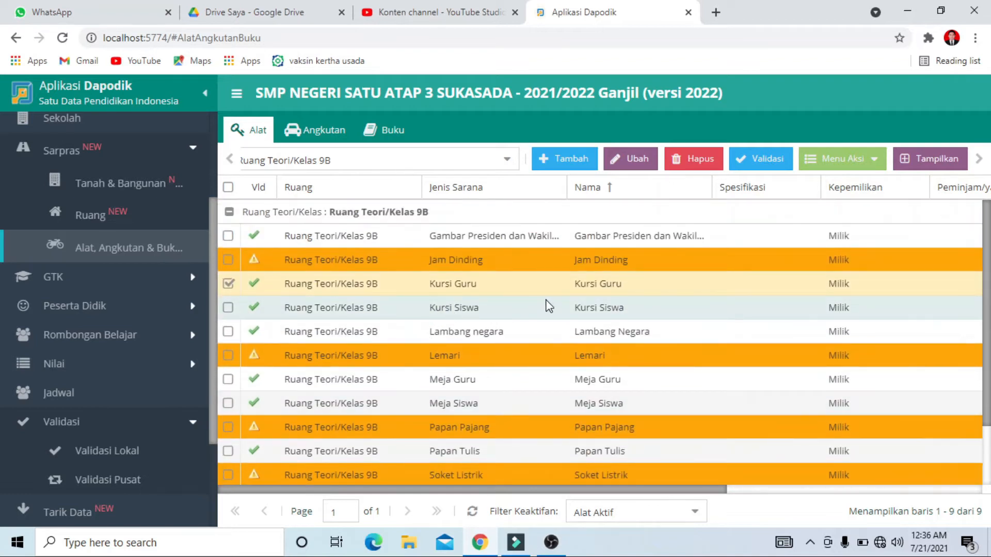
scroll(617, 460, down, 3)
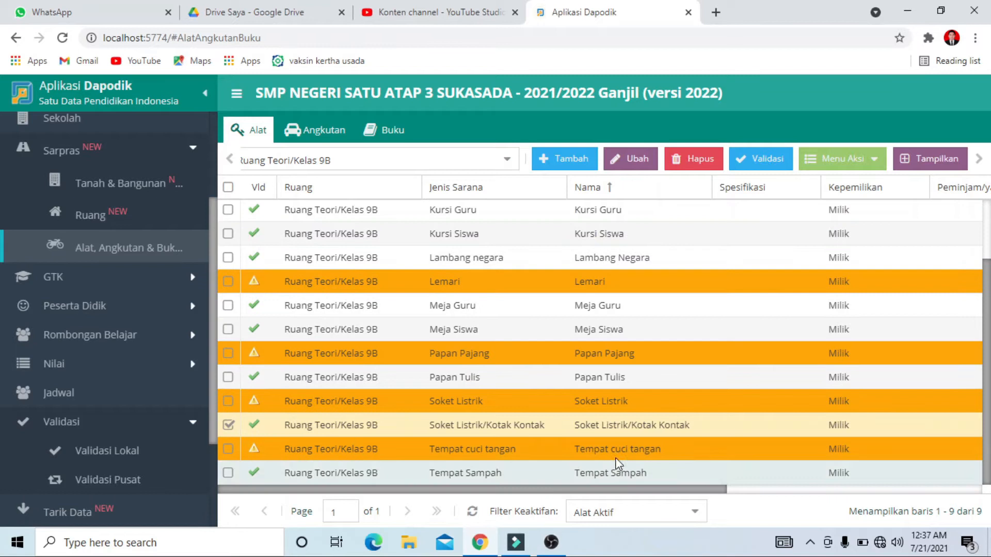
click(229, 427)
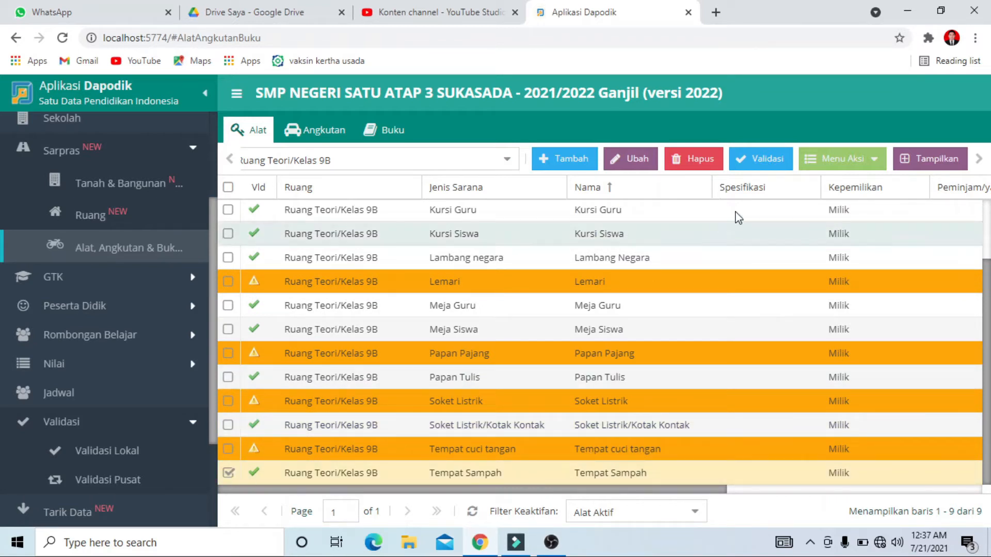
click(854, 160)
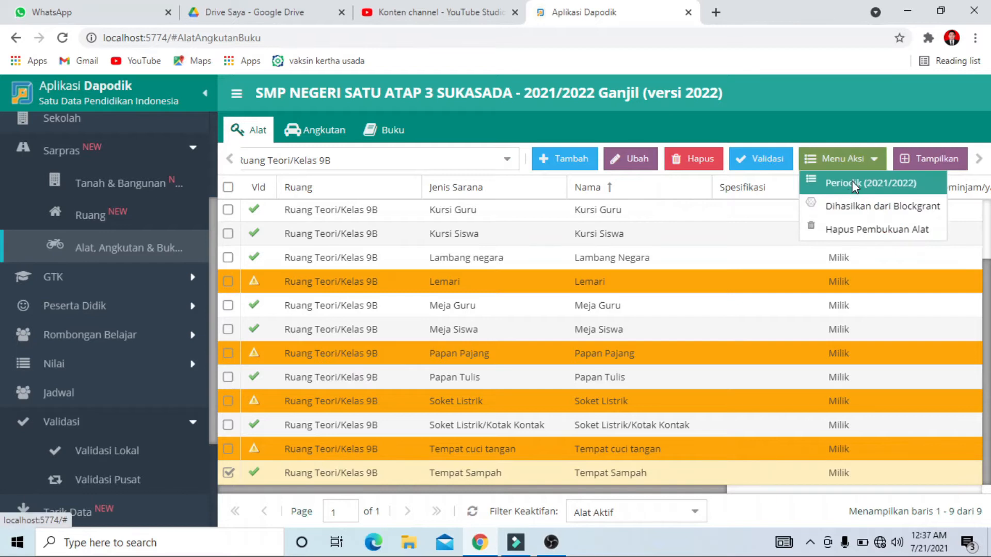
click(853, 185)
click(431, 294)
text(1)
click(639, 376)
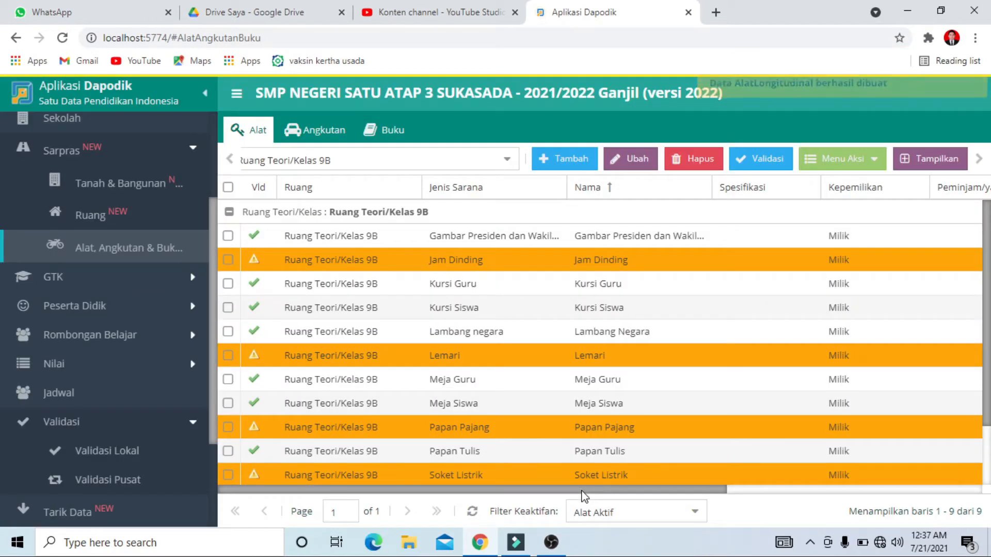
drag(641, 491, 491, 500)
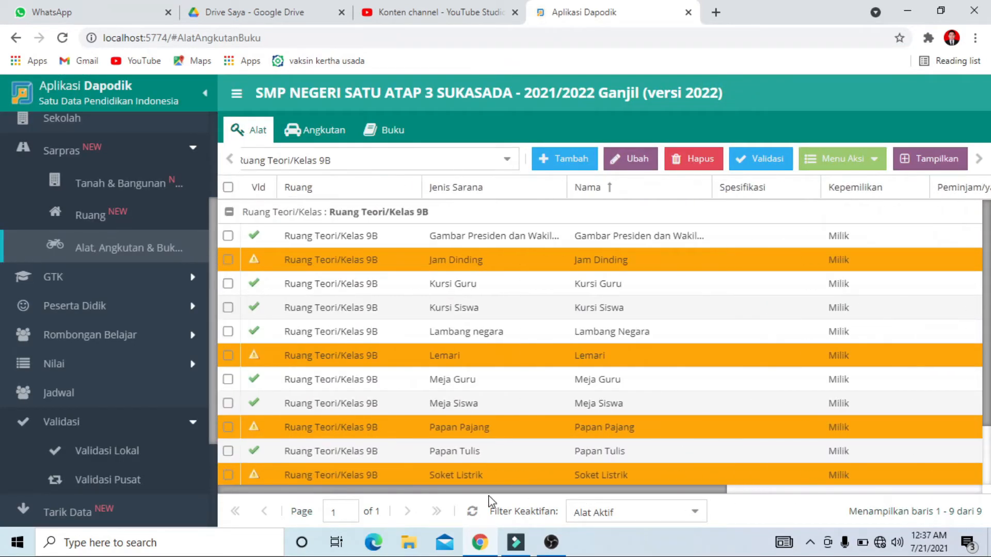
Open the local validation, refresh the Sarpras results and examine the remaining invalid entries for the other classrooms
click(146, 447)
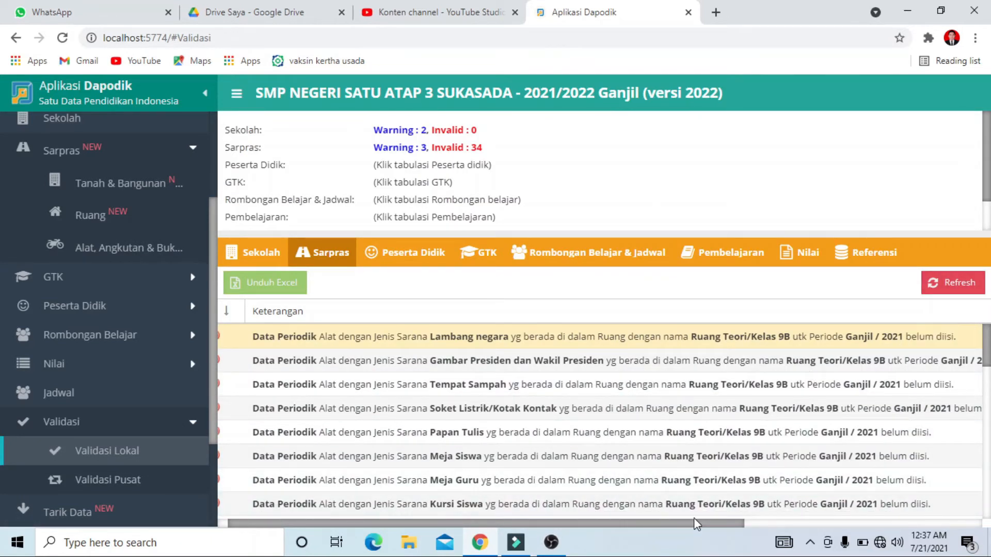
click(963, 283)
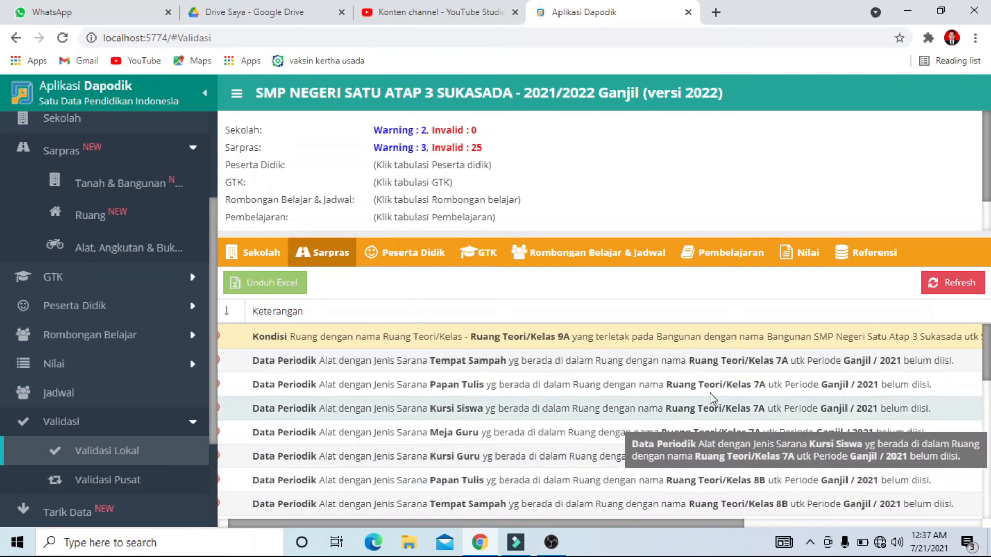
drag(539, 522, 503, 523)
scroll(566, 428, down, 5)
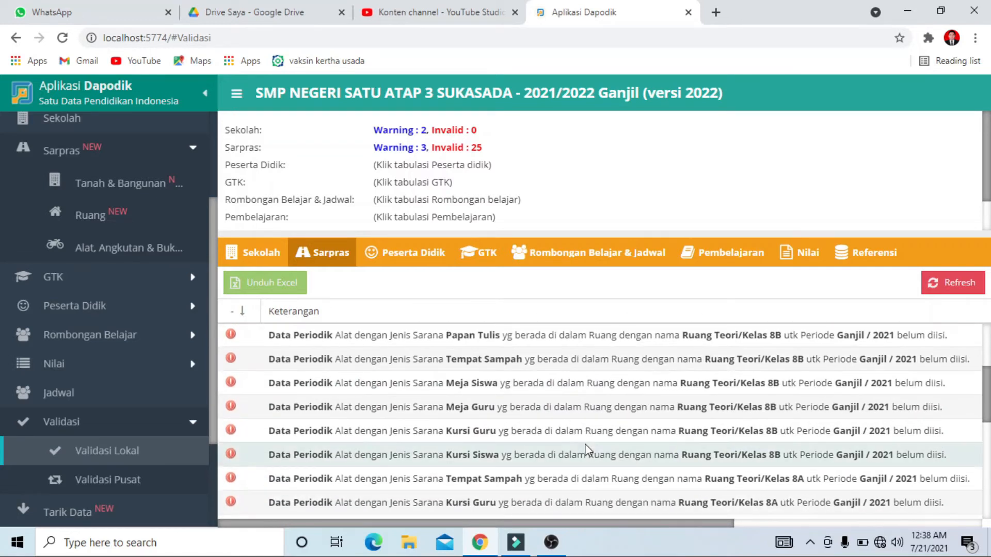
scroll(651, 462, down, 5)
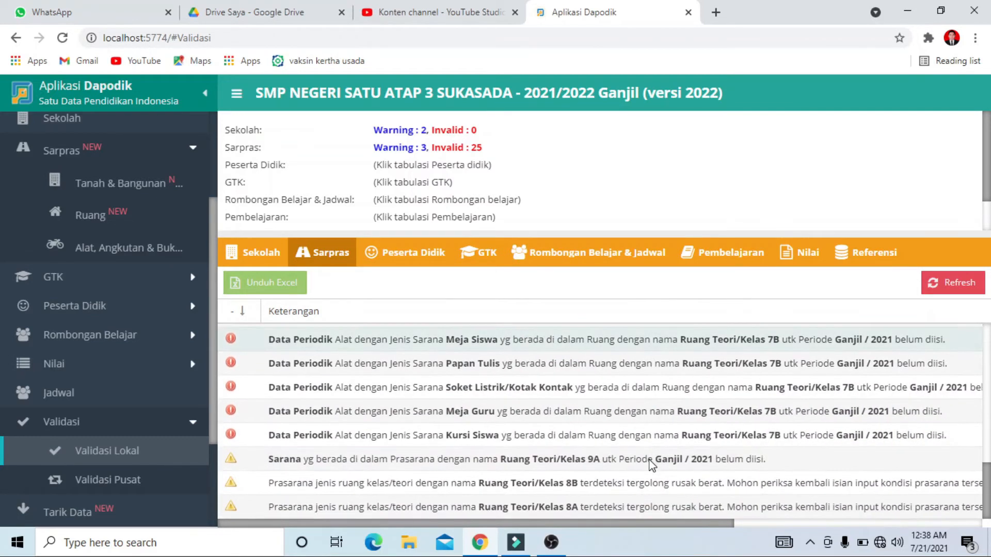
scroll(646, 462, up, 2)
scroll(645, 460, up, 4)
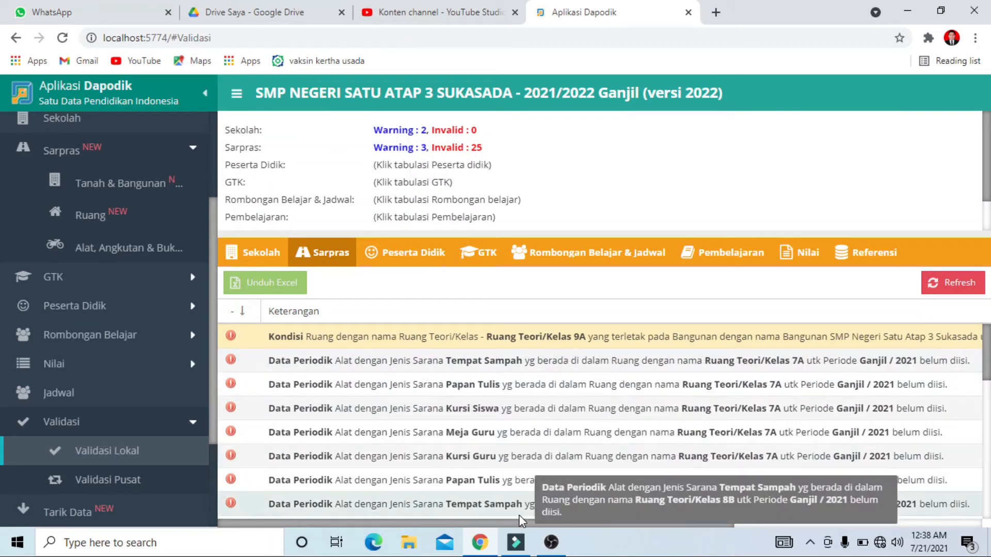
drag(517, 522, 540, 551)
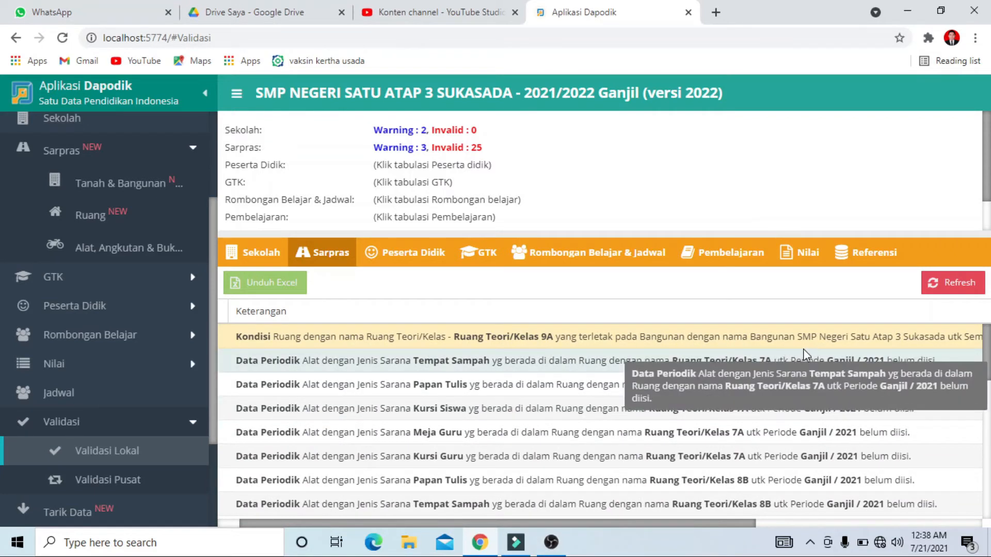
drag(698, 524, 832, 524)
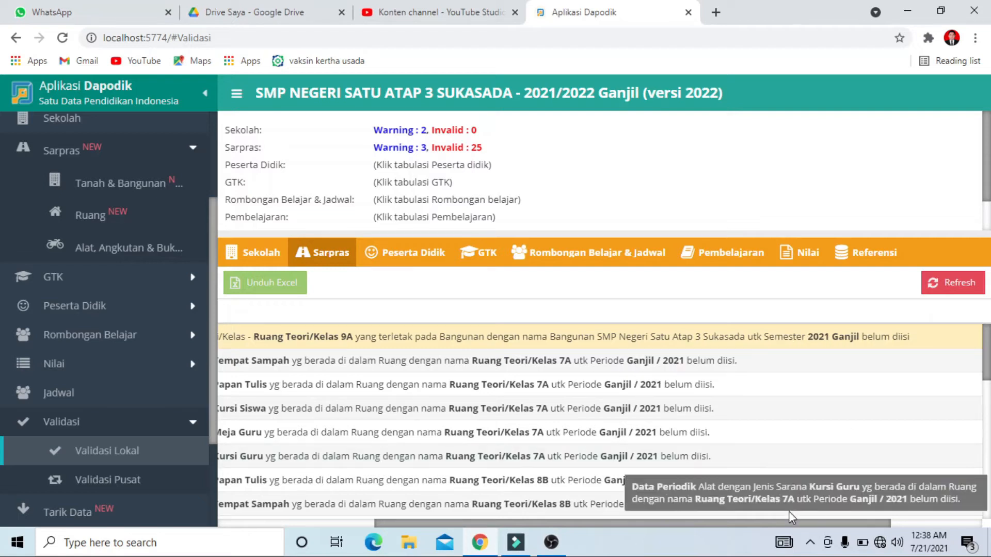
drag(782, 524, 625, 523)
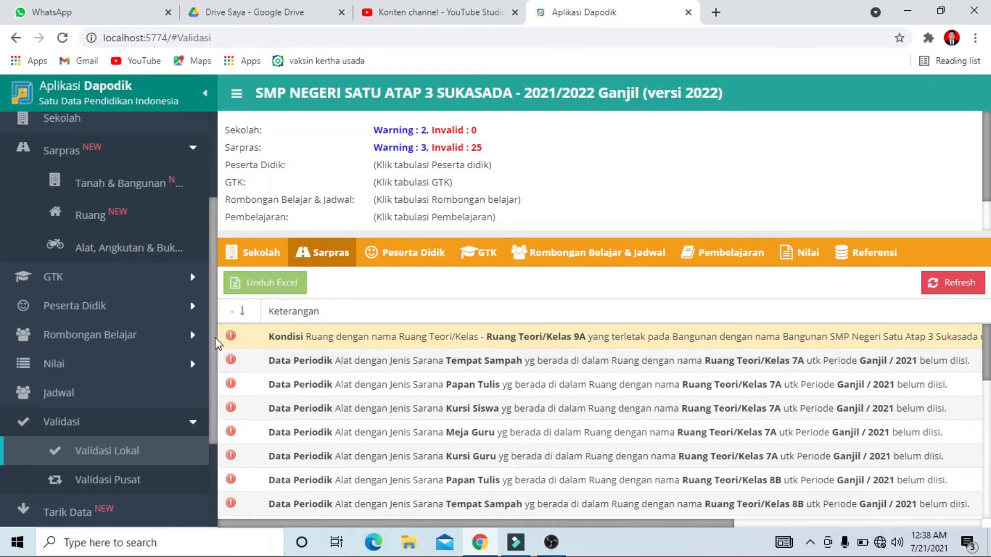
Open the 2021/2022 room condition form for Ruang Teori/Kelas 9A from the classroom list
scroll(134, 269, up, 2)
click(110, 281)
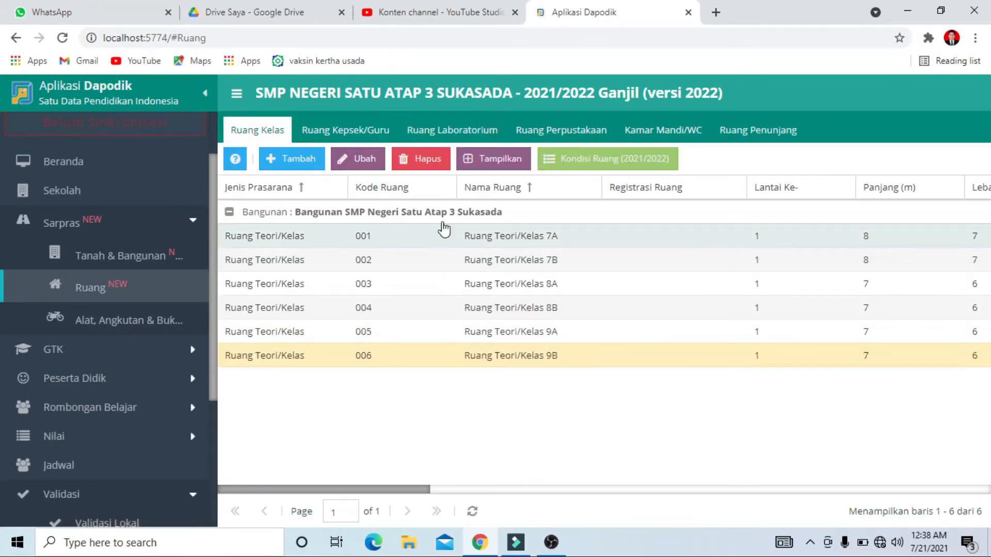
click(318, 333)
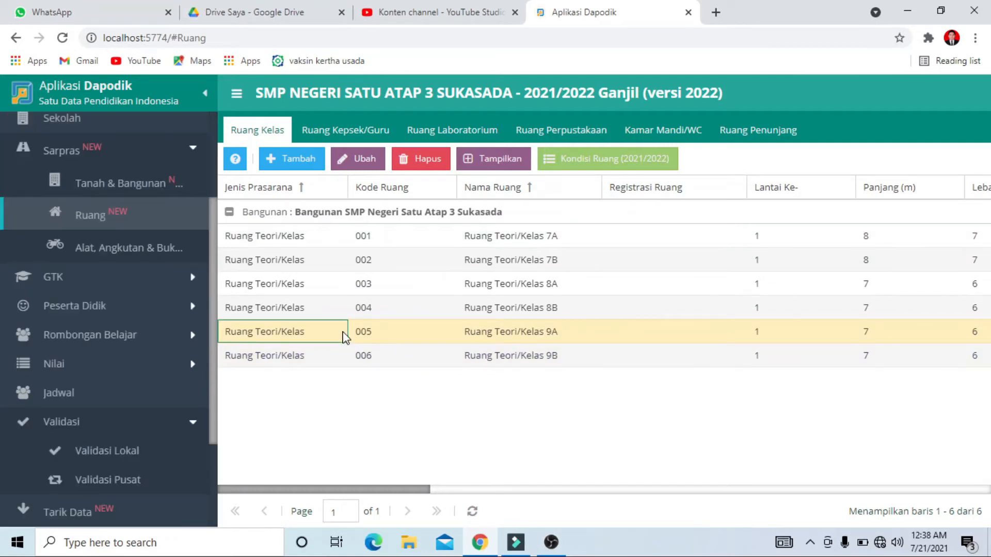
click(596, 163)
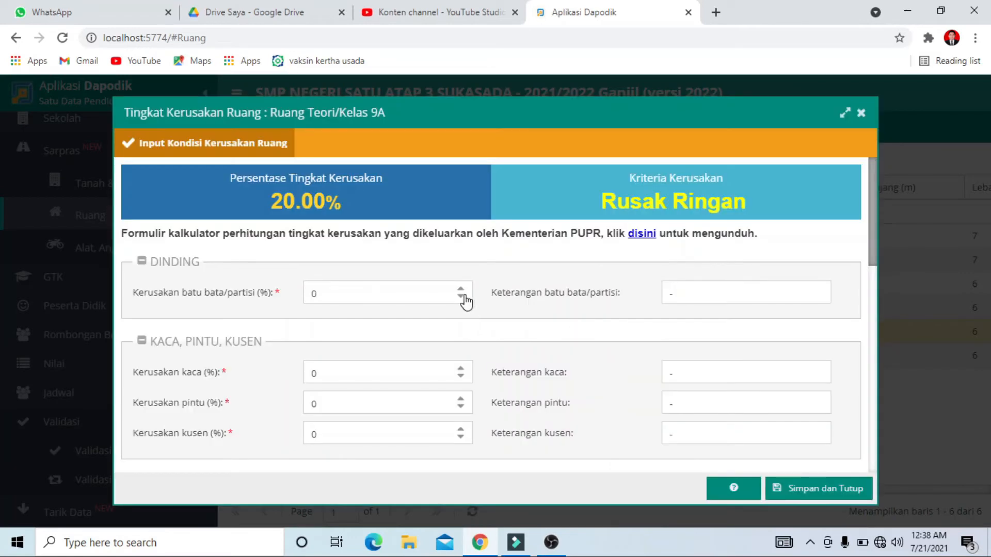
Set classroom 9A's kaca, pintu, kusen, plafon, penutup lantai, drainase limbah and finishing damage to 1% each and save the room condition
click(476, 373)
click(461, 399)
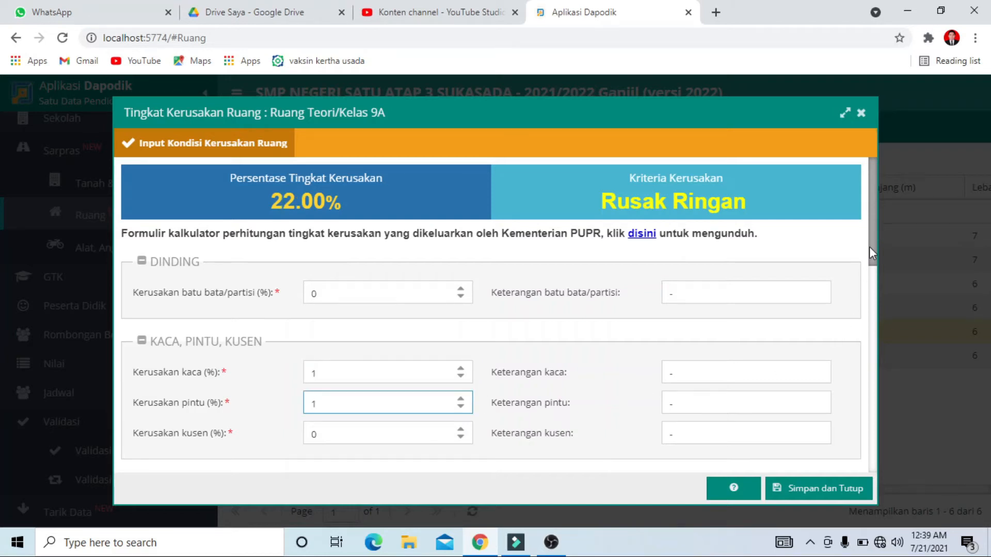
drag(871, 253, 874, 287)
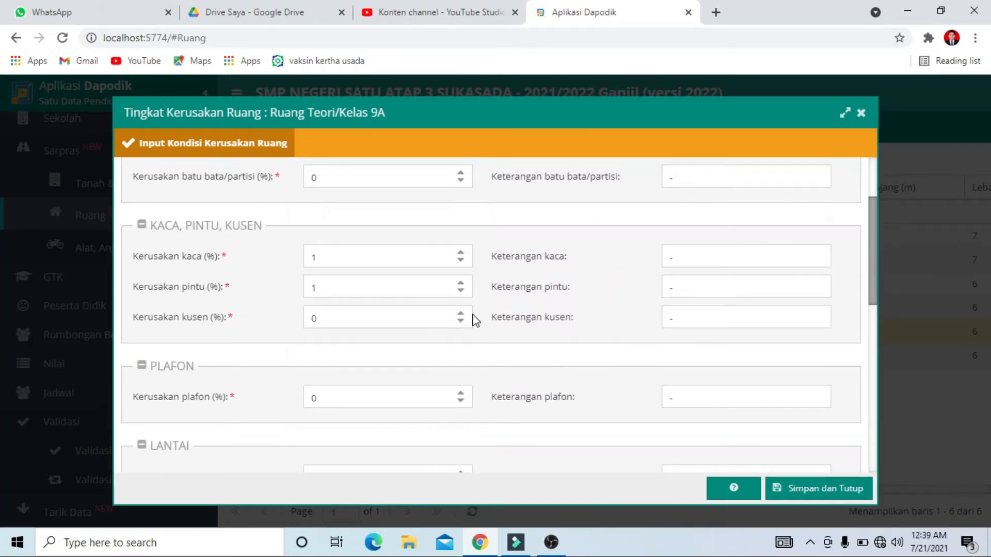
click(461, 313)
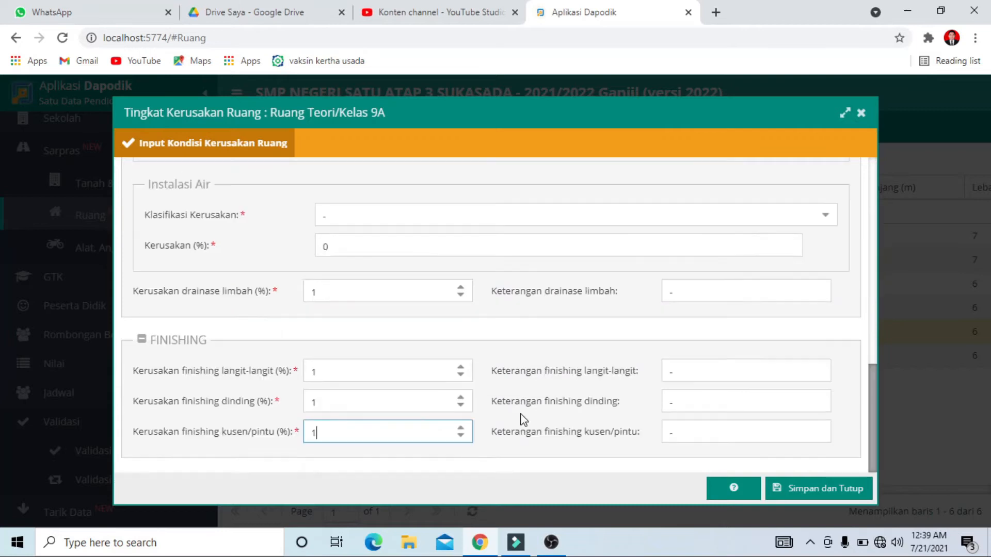
click(793, 487)
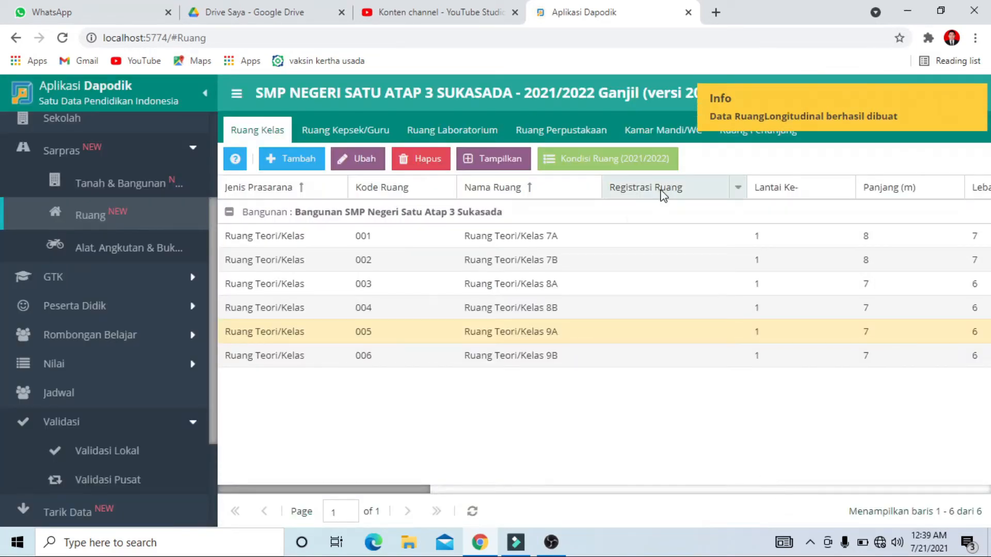
Reopen the 2021/2022 room condition of Ruang Teori/Kelas 9A, check the saved damage percentages and close the form
click(594, 165)
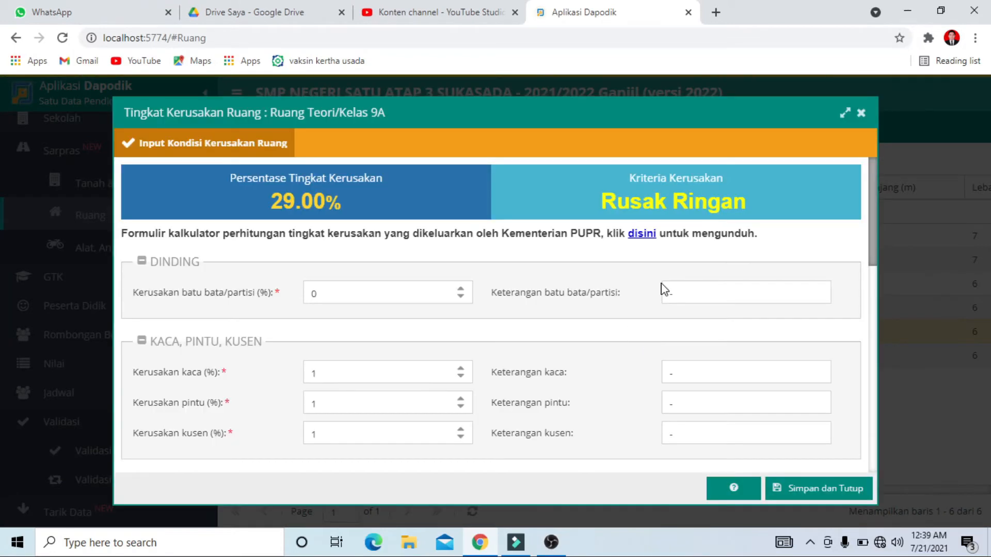
scroll(847, 187, down, 3)
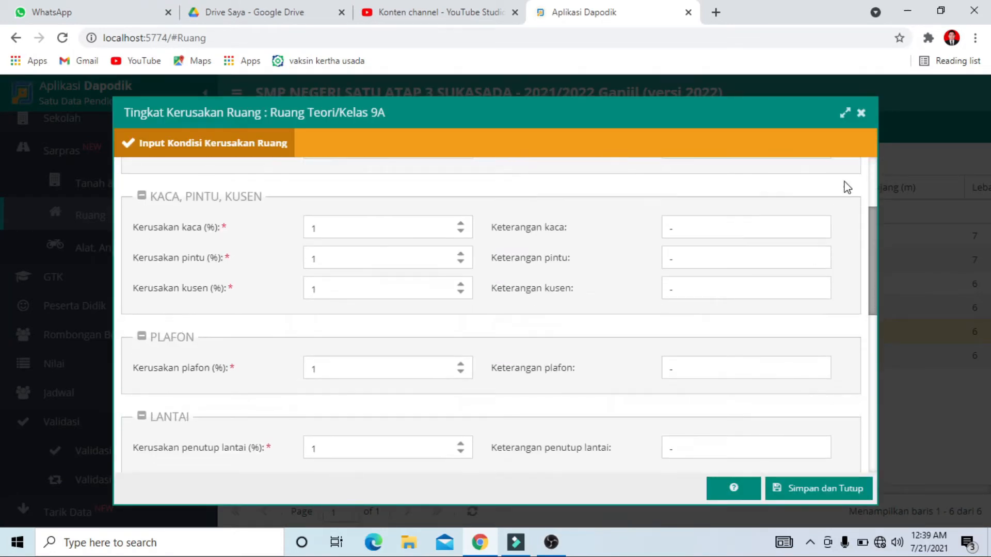
click(862, 113)
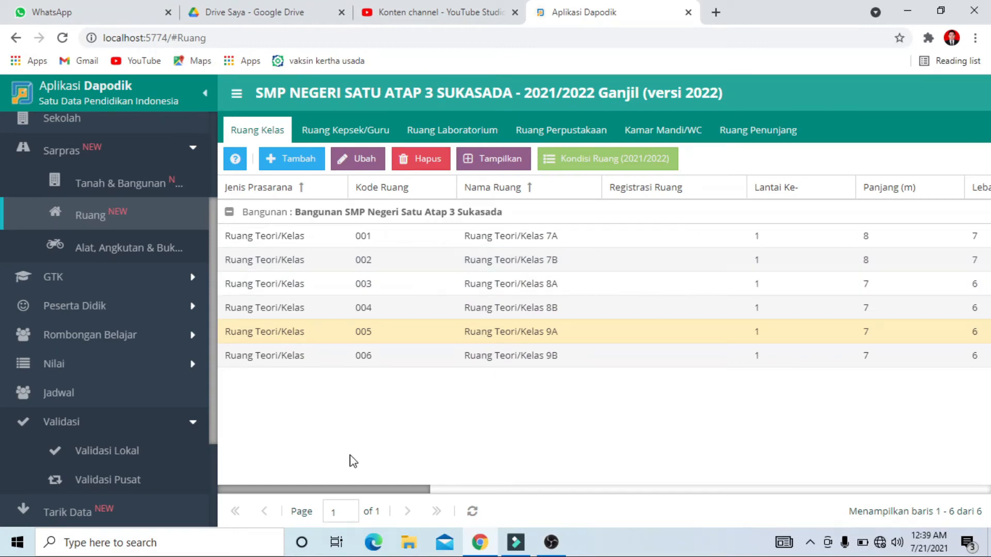
Open the local validation, refresh the Sarpras results and examine which classrooms still lack periodic tool data
click(122, 448)
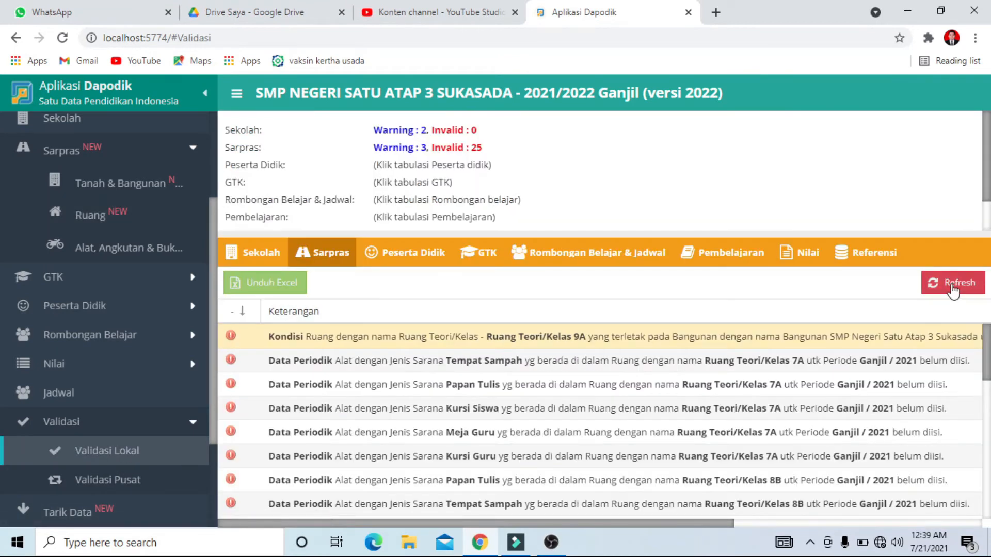
click(953, 287)
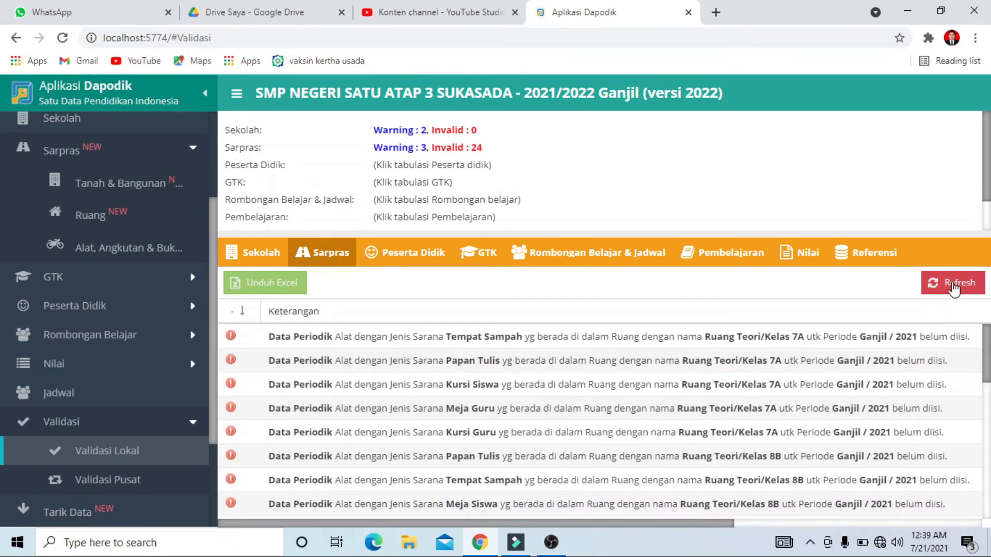
scroll(636, 480, down, 5)
scroll(636, 481, up, 5)
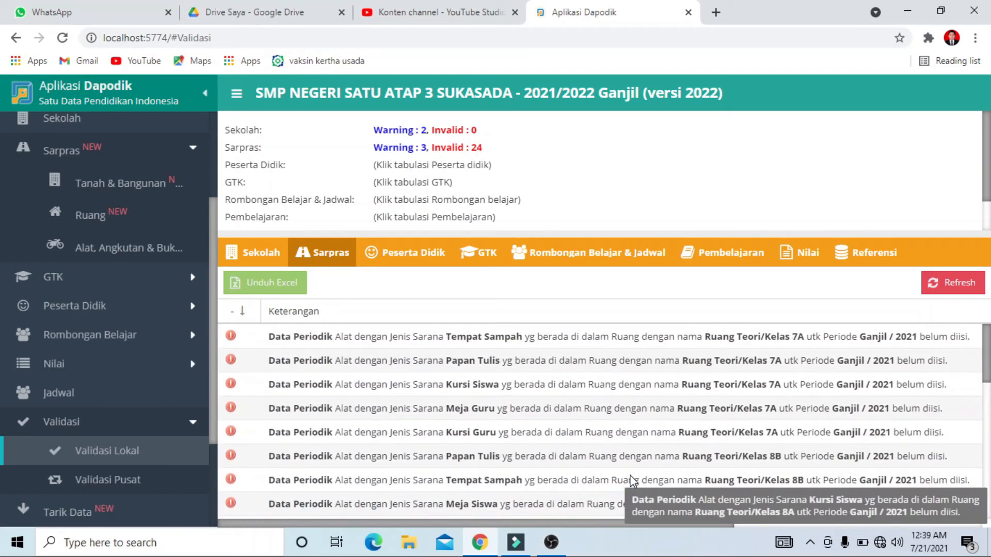
scroll(555, 444, down, 5)
scroll(553, 443, up, 5)
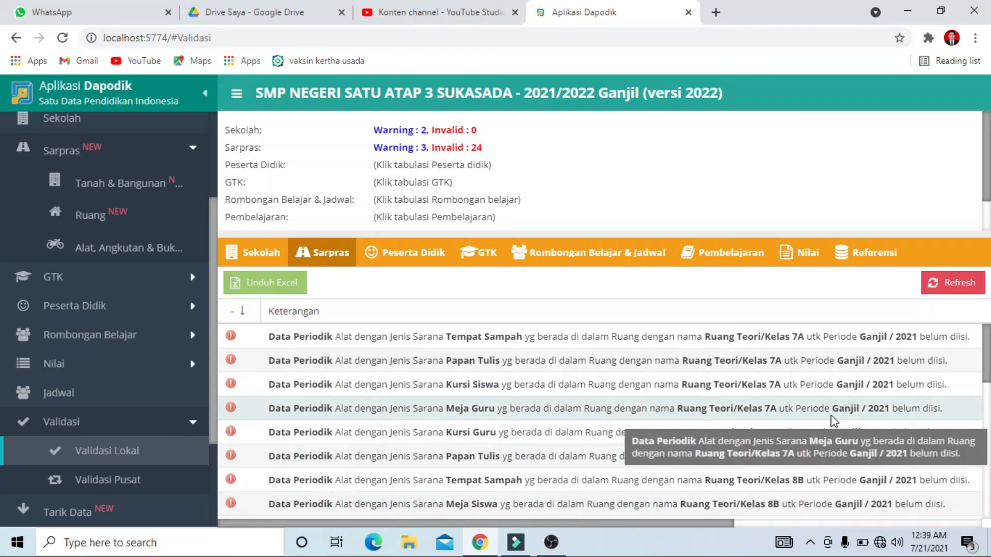
scroll(784, 400, down, 5)
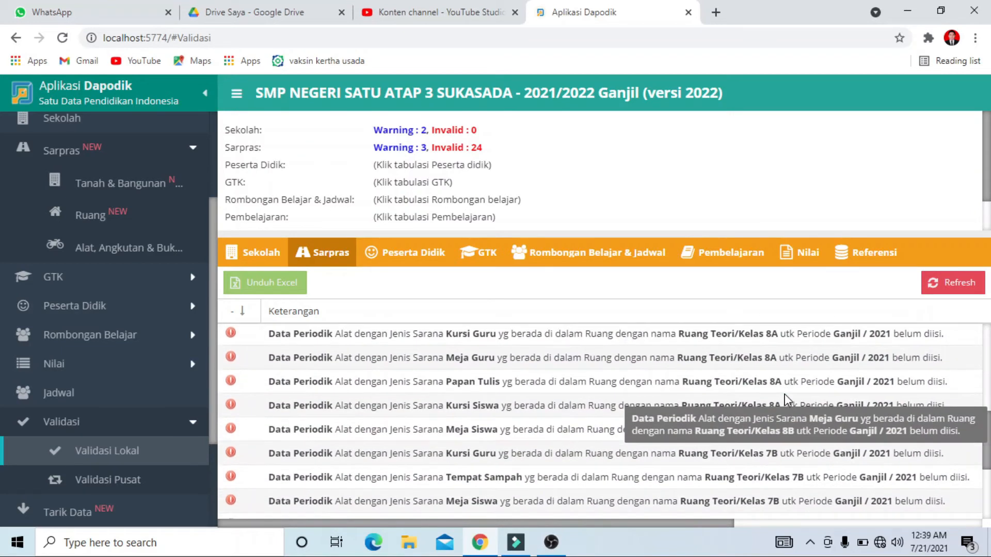
scroll(743, 431, up, 4)
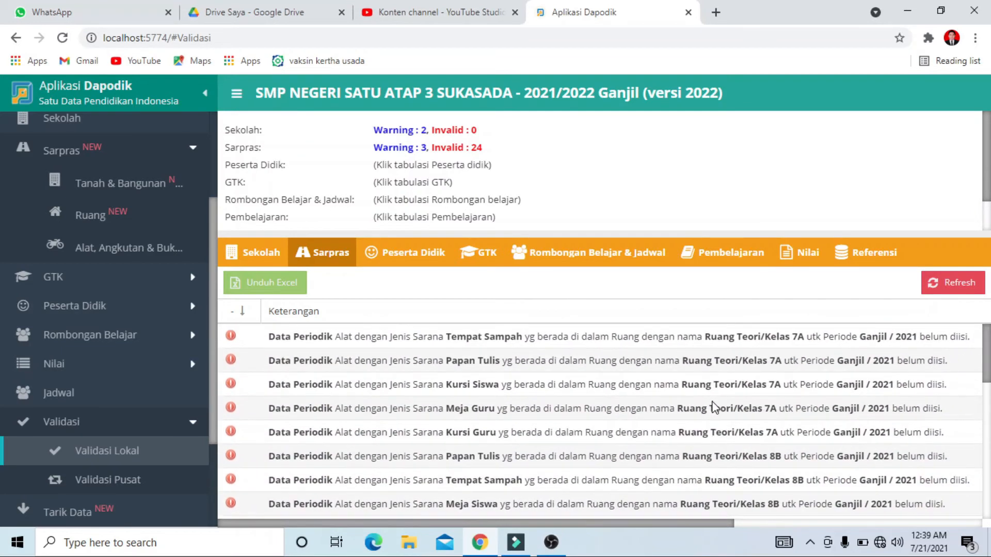
Show the Alat list for Ruang Teori/Kelas 9A and register its Kursi Guru by saving the tool's edit form
scroll(126, 366, up, 3)
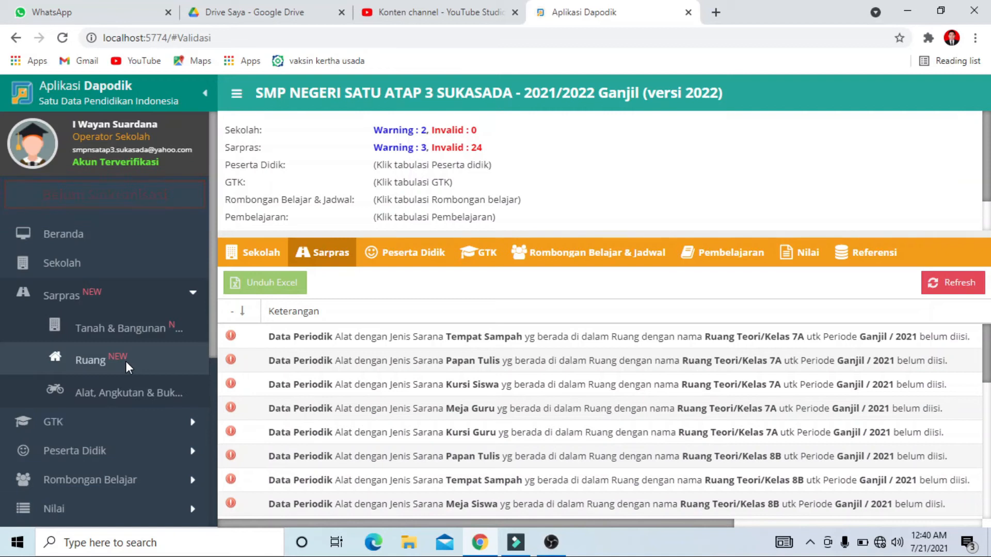
click(125, 394)
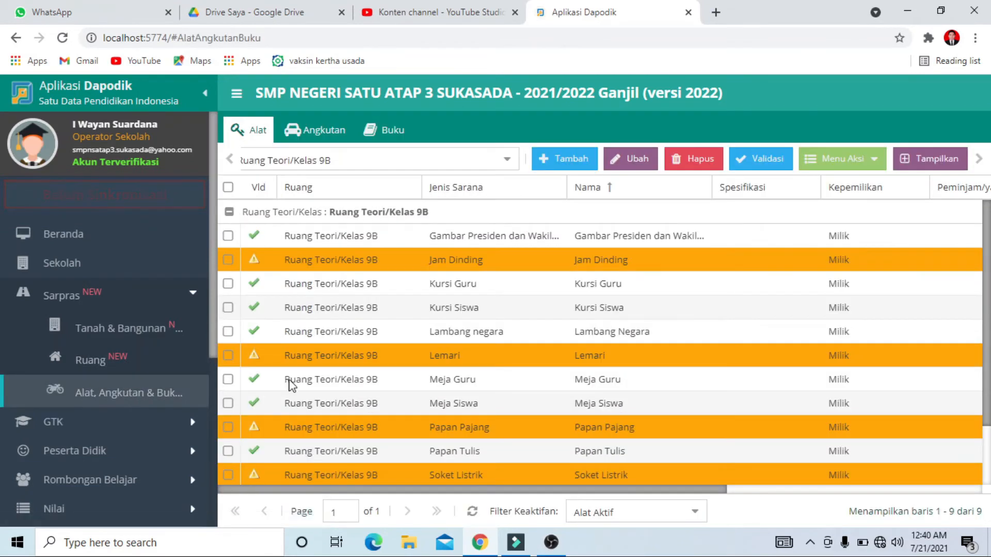
click(507, 159)
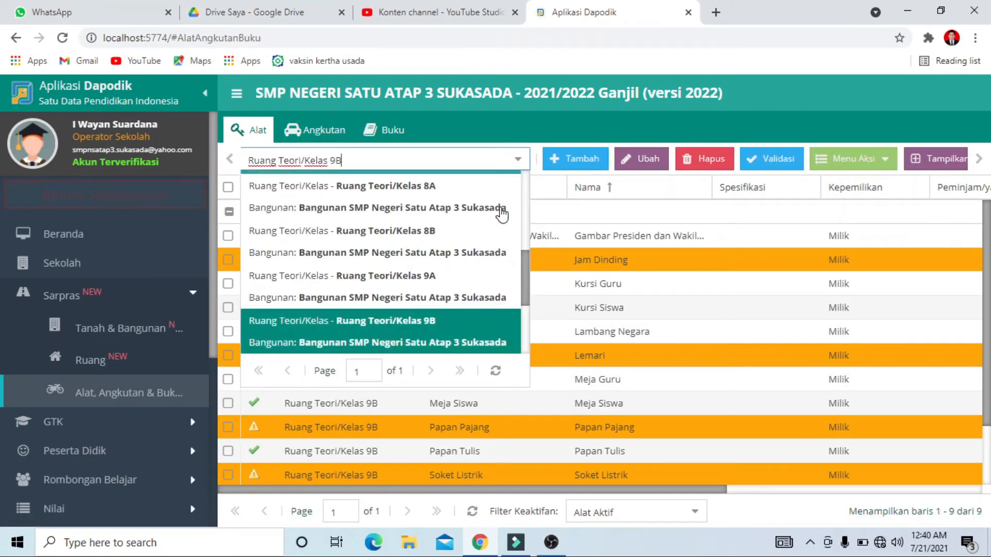
click(444, 289)
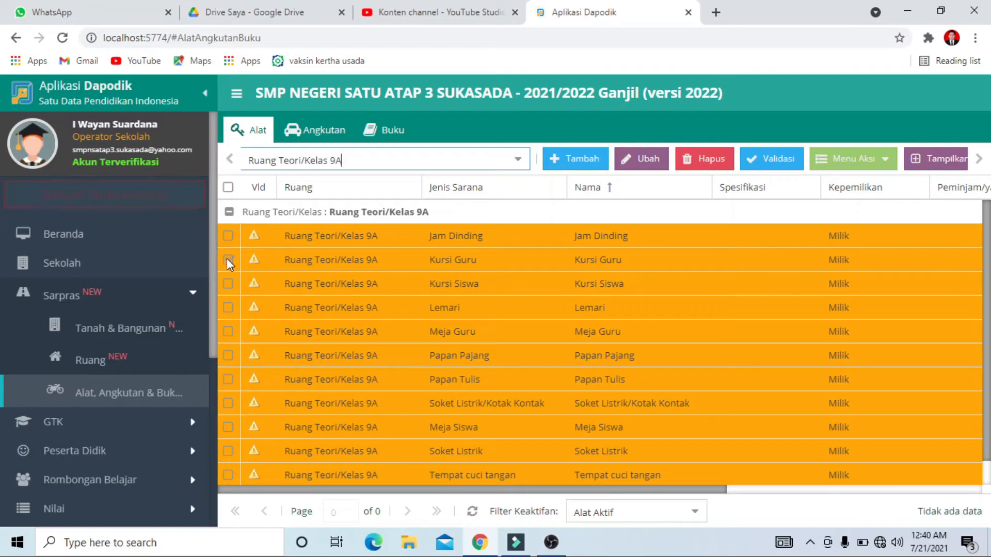
click(642, 159)
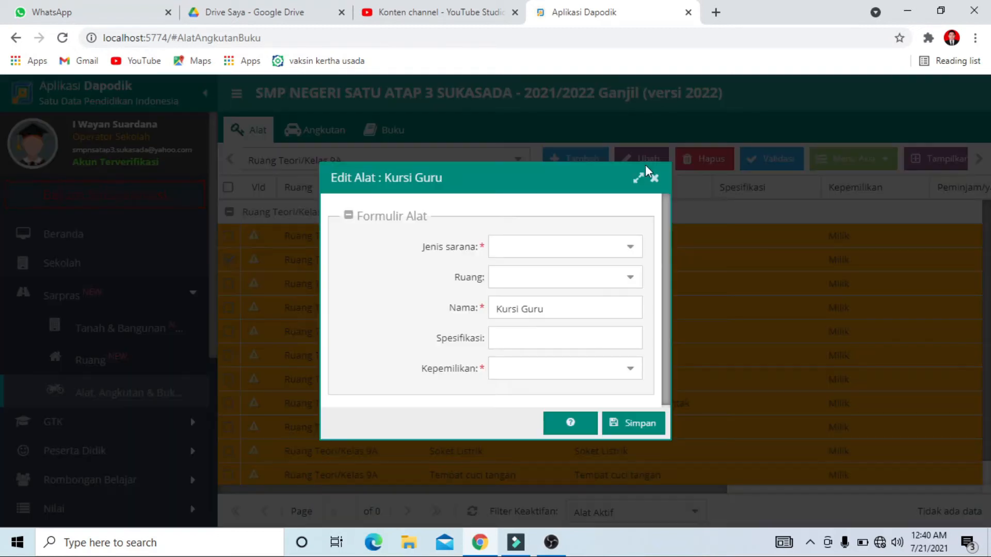
click(638, 428)
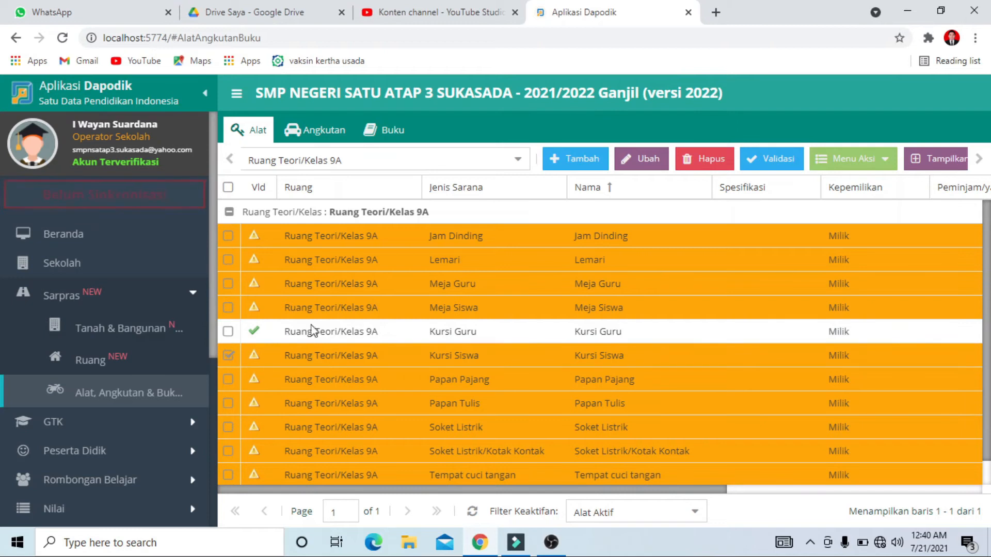
Register classroom 9A's Kursi Siswa by saving its edit form and review the room's tool list
click(641, 158)
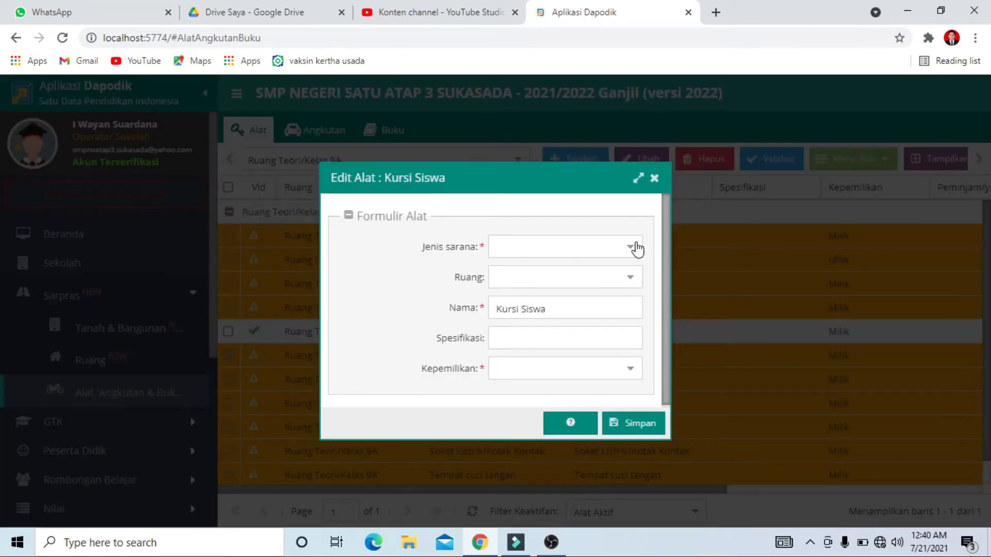
click(635, 428)
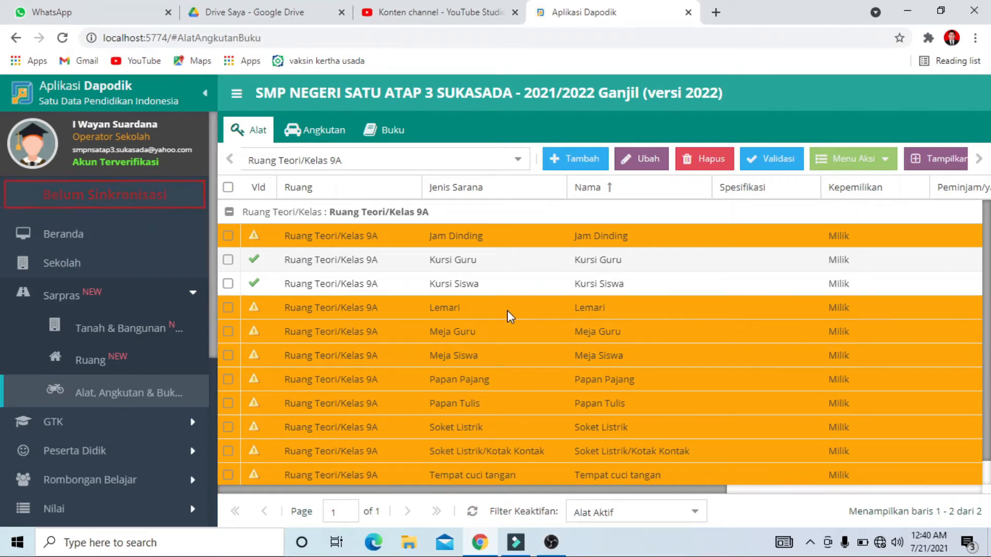
scroll(507, 315, down, 1)
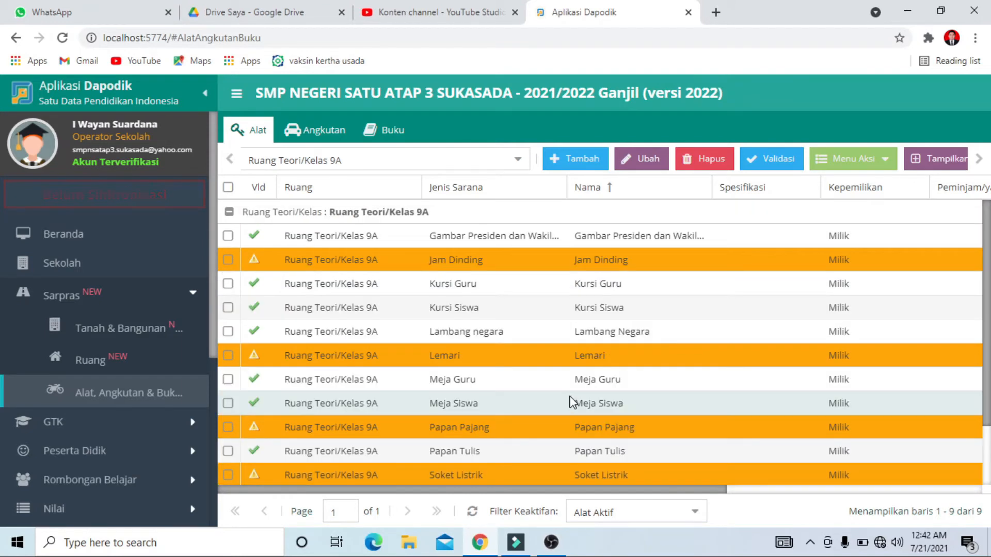
scroll(571, 400, down, 3)
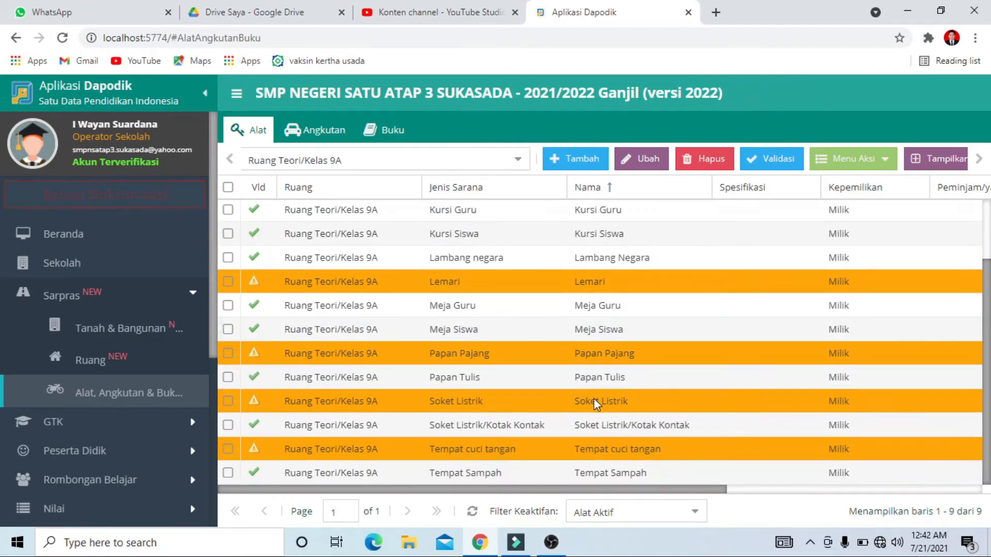
scroll(624, 405, up, 3)
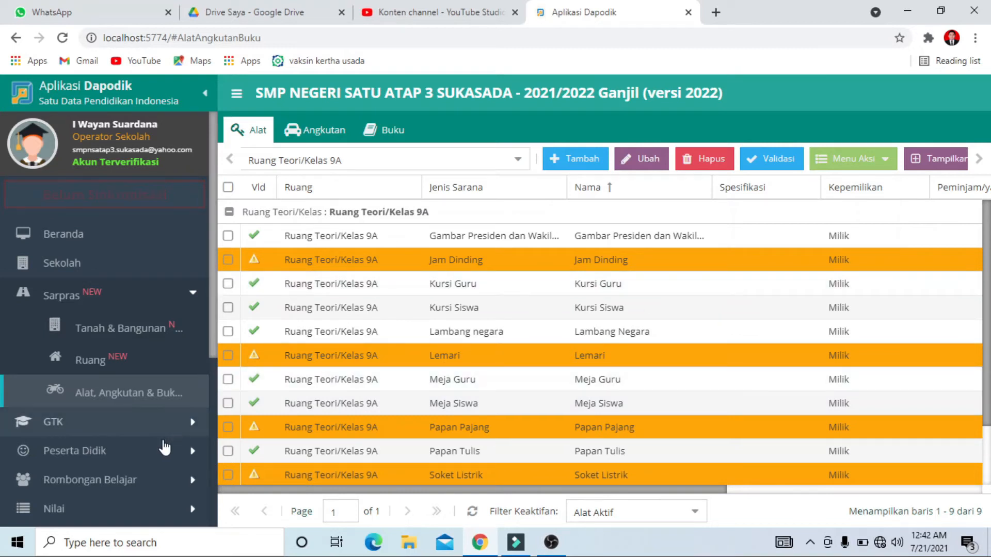
Return to the local validation, refresh the Sarpras results and examine the periodic data entries for classroom 9A
scroll(161, 450, down, 1)
scroll(133, 508, down, 2)
click(127, 381)
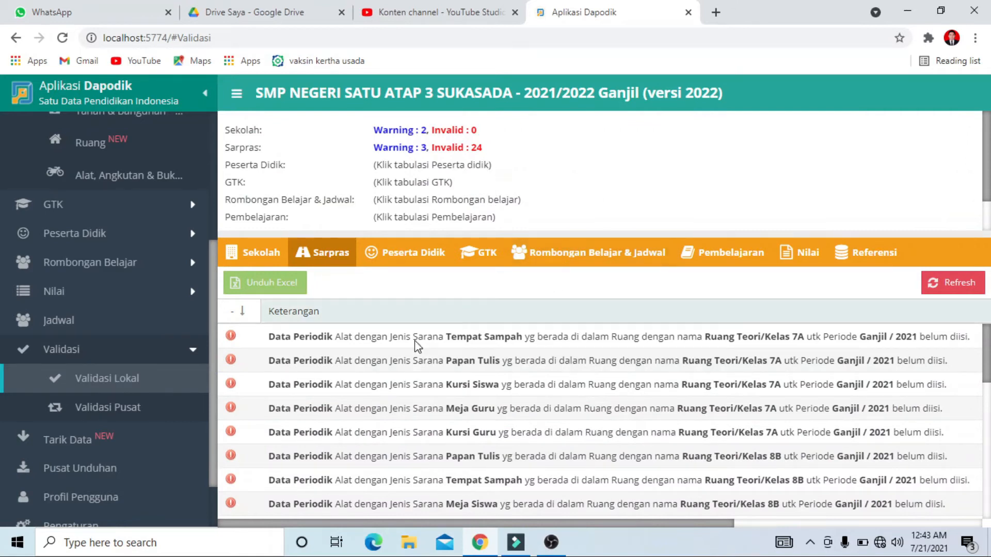
click(954, 289)
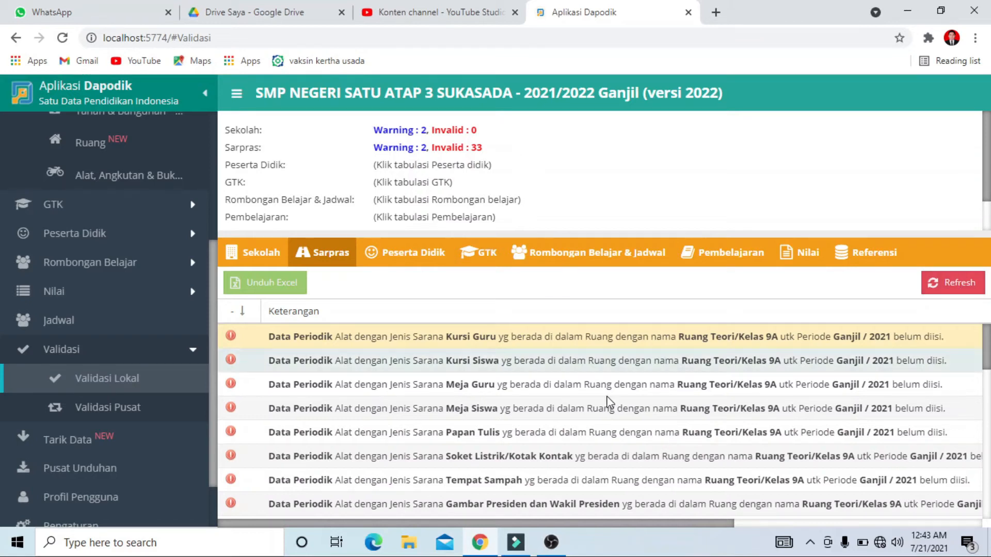
mouse_move(532, 523)
mouse_down()
mouse_move(658, 527)
mouse_move(531, 538)
mouse_up()
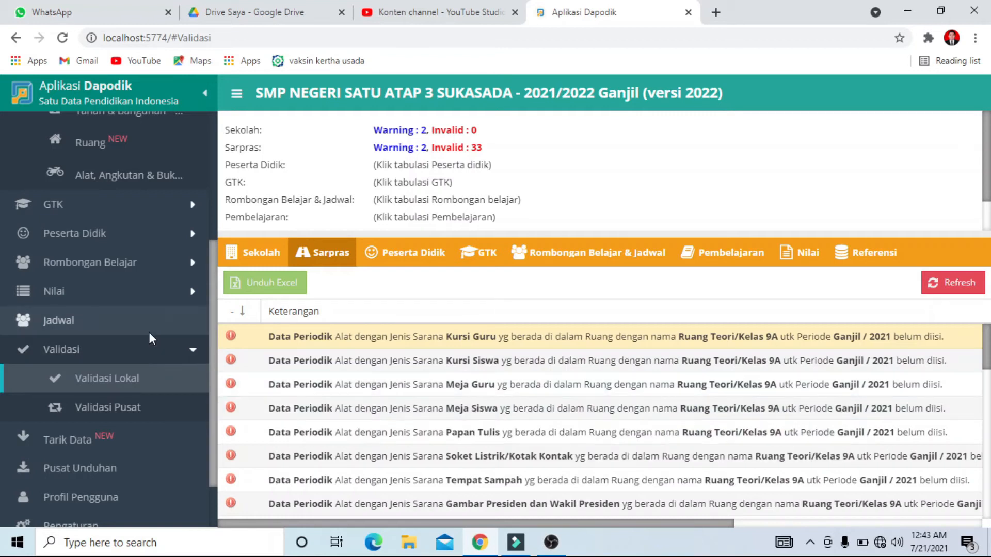
Set Jumlah laik to 1 in the 2021/2022 periodic data of classroom 9A's Gambar Presiden dan Wakil Presiden and save it
scroll(148, 332, up, 1)
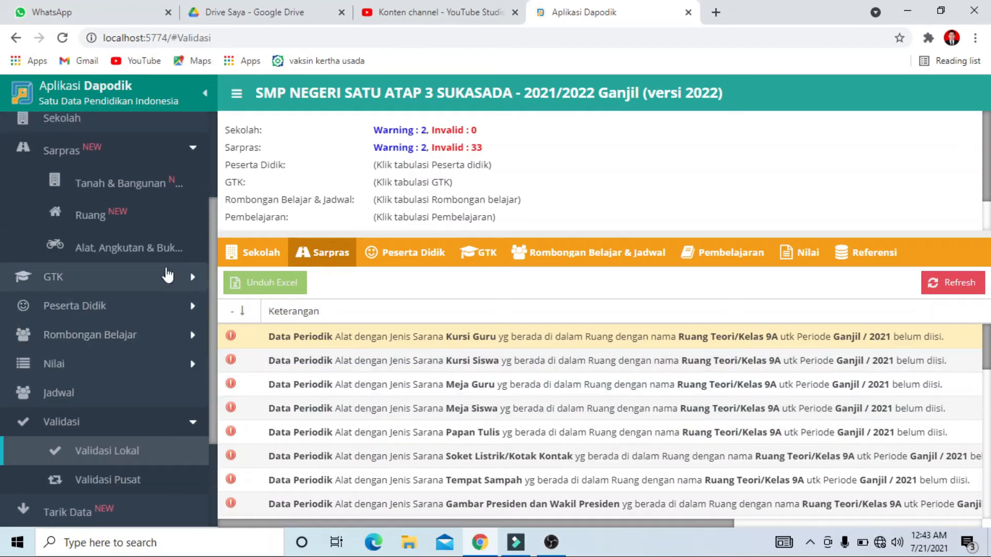
click(145, 249)
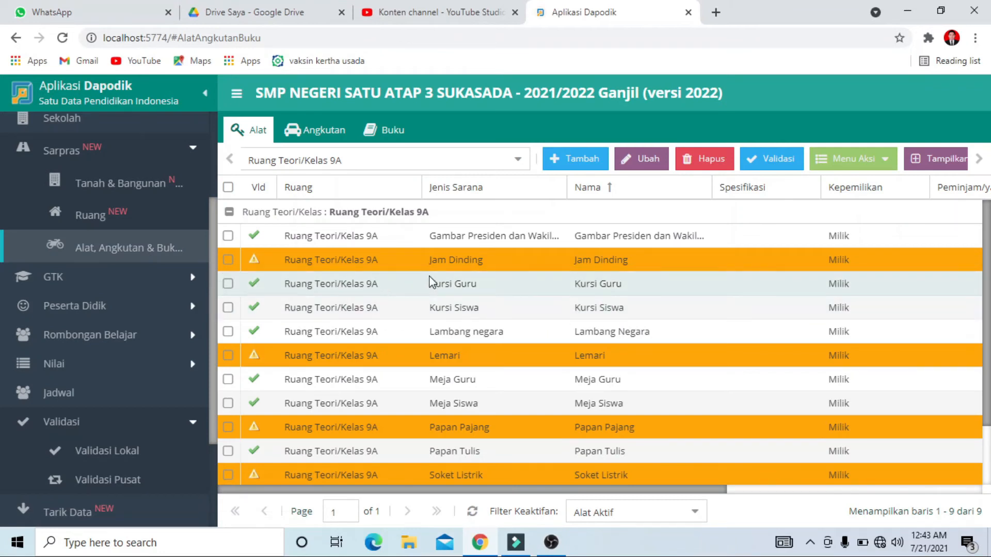
click(518, 161)
click(517, 161)
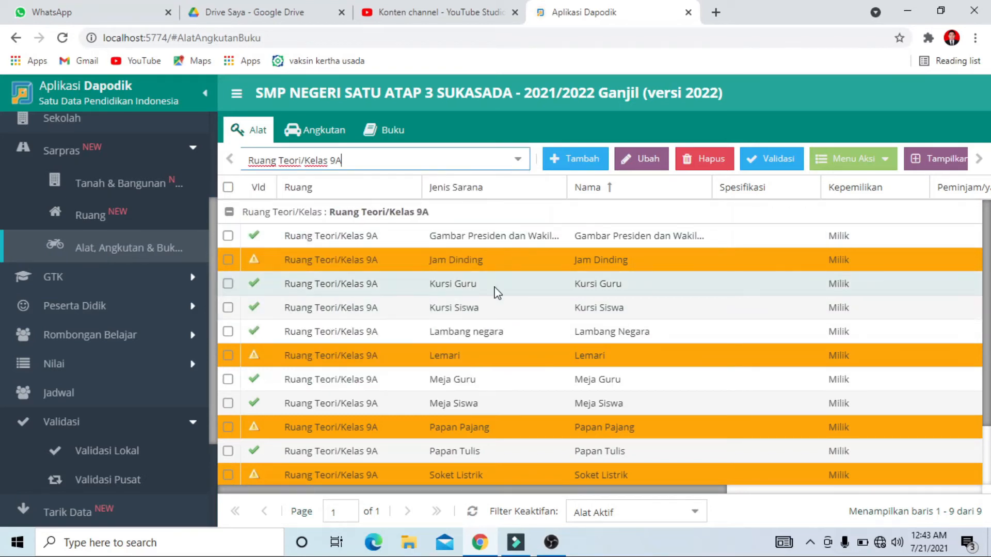
click(227, 237)
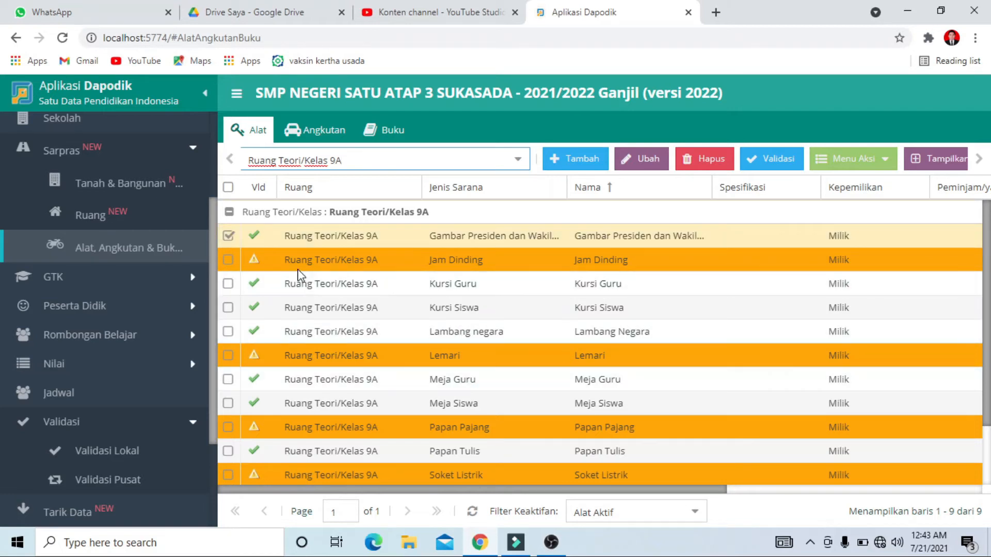
click(869, 160)
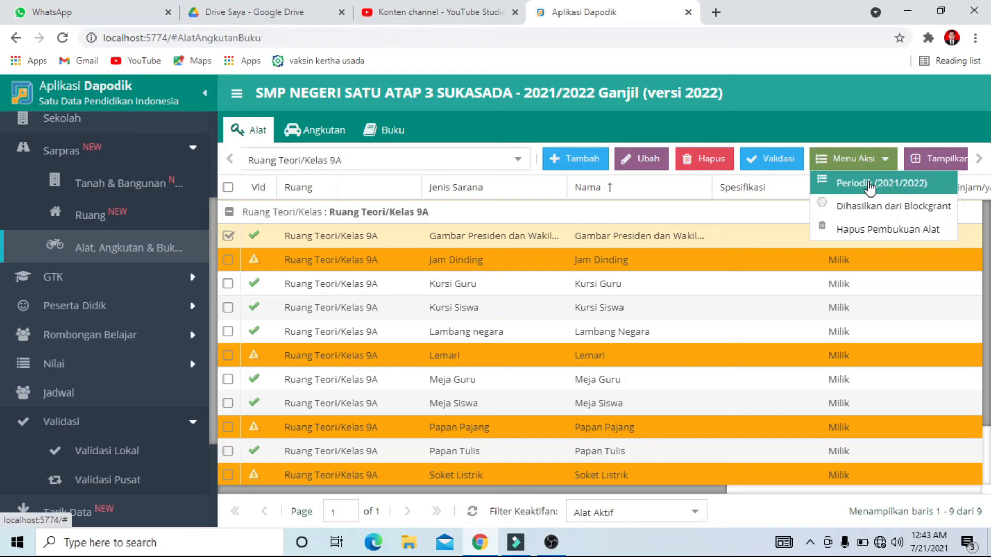
click(870, 185)
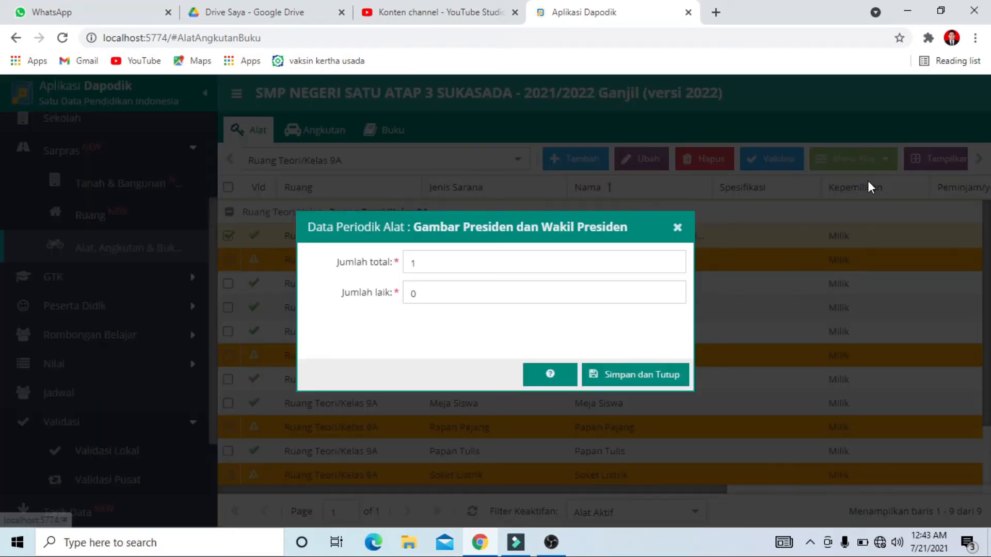
click(428, 290)
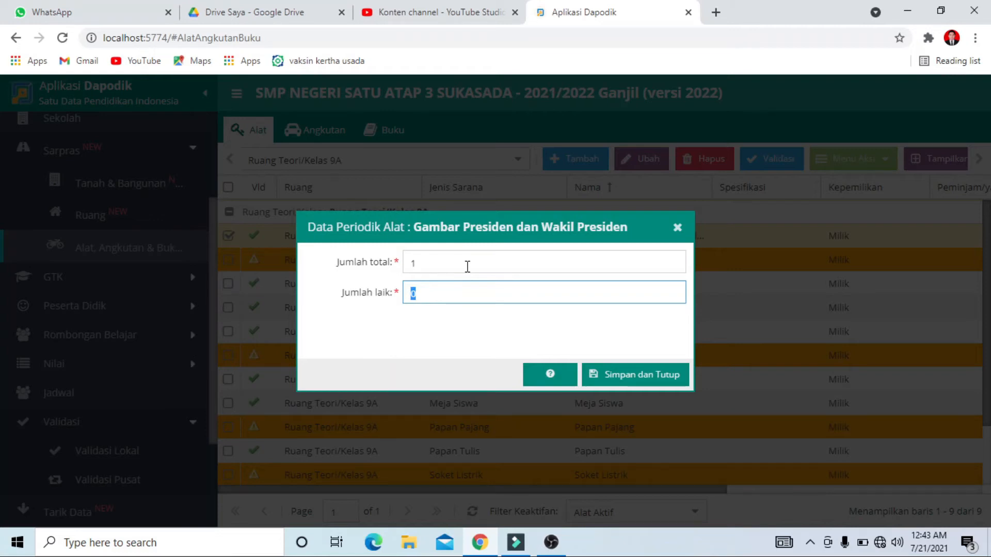
text(1)
click(660, 375)
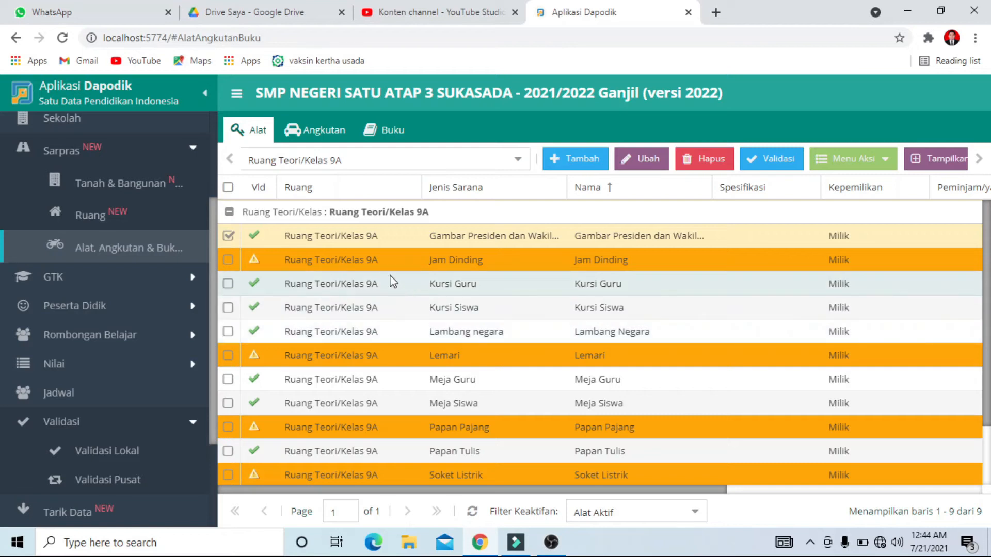
Set Jumlah laik to 1 in the 2021/2022 periodic data of classroom 9A's Tempat Sampah and save it
scroll(406, 456, down, 3)
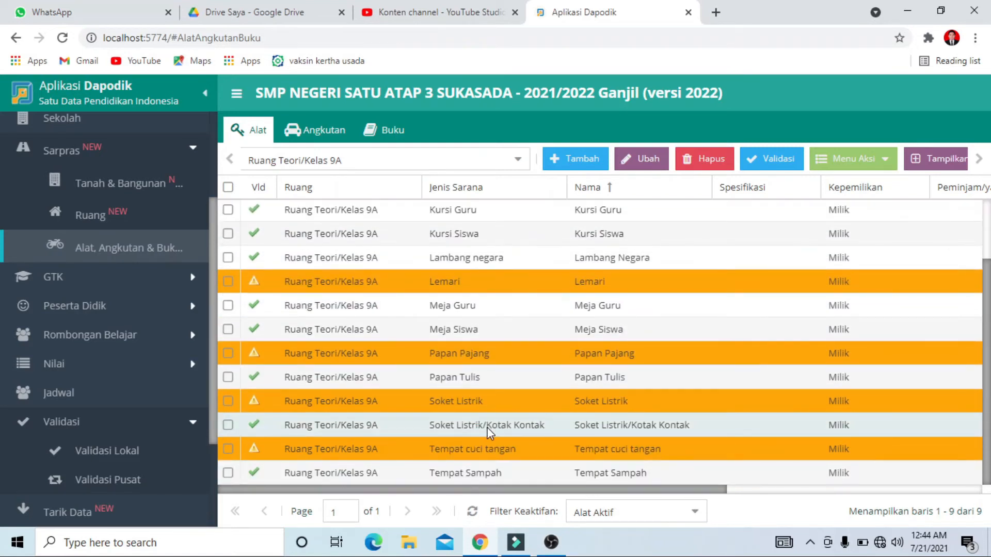
scroll(457, 449, up, 3)
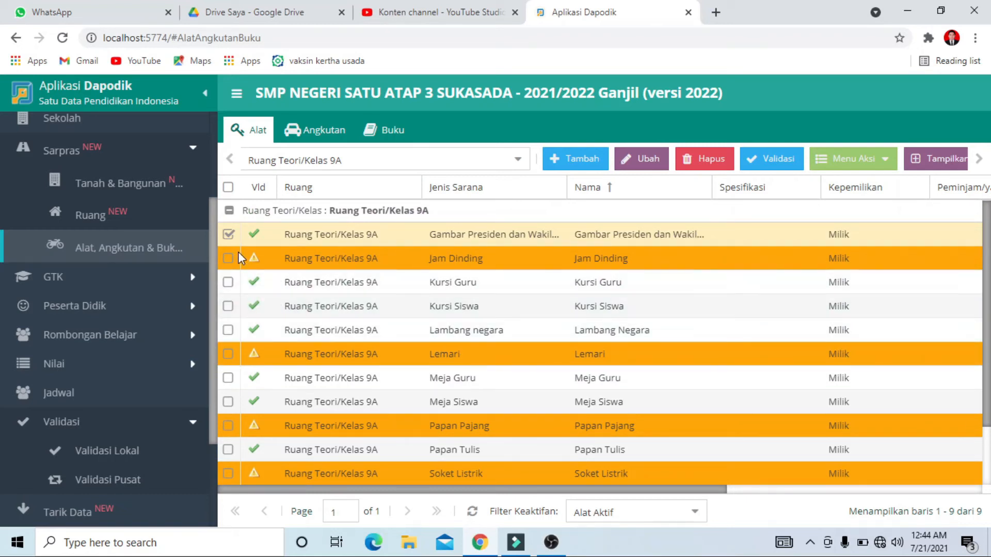
click(230, 281)
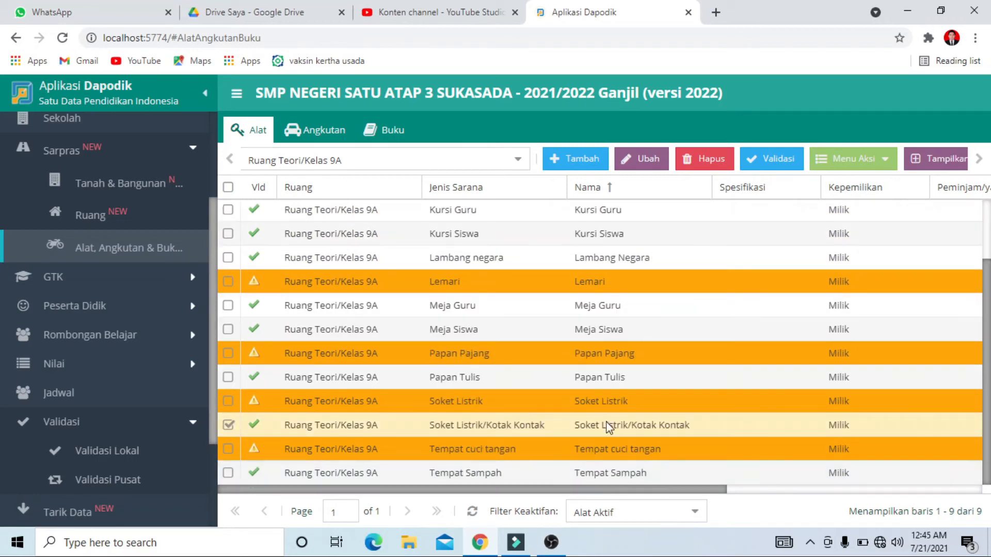
click(228, 473)
click(228, 425)
click(852, 160)
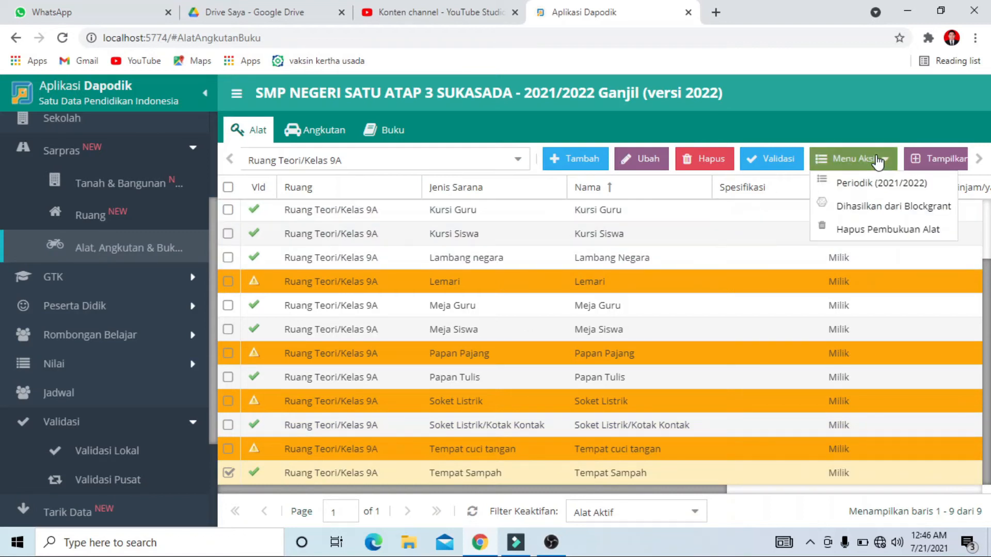
click(872, 182)
click(375, 295)
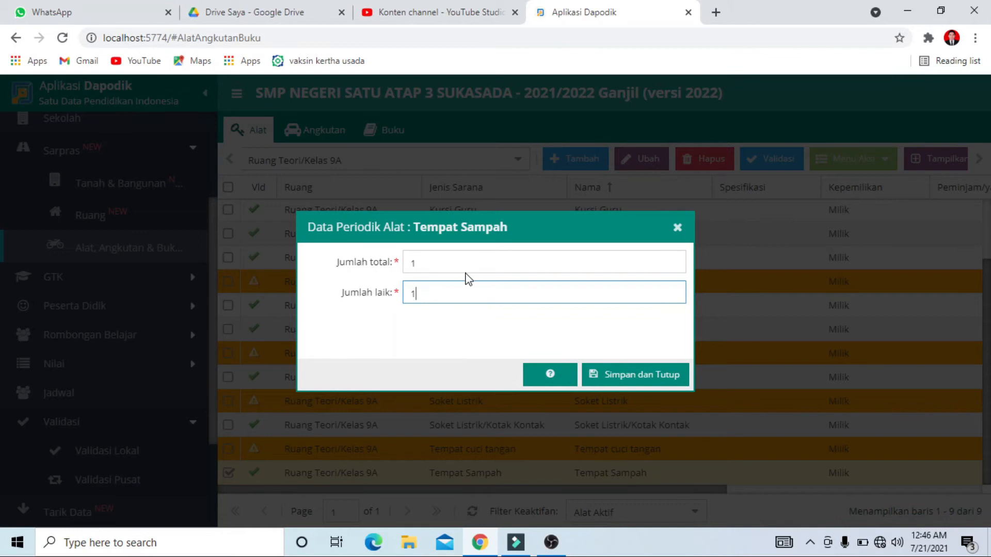
text(1)
click(630, 374)
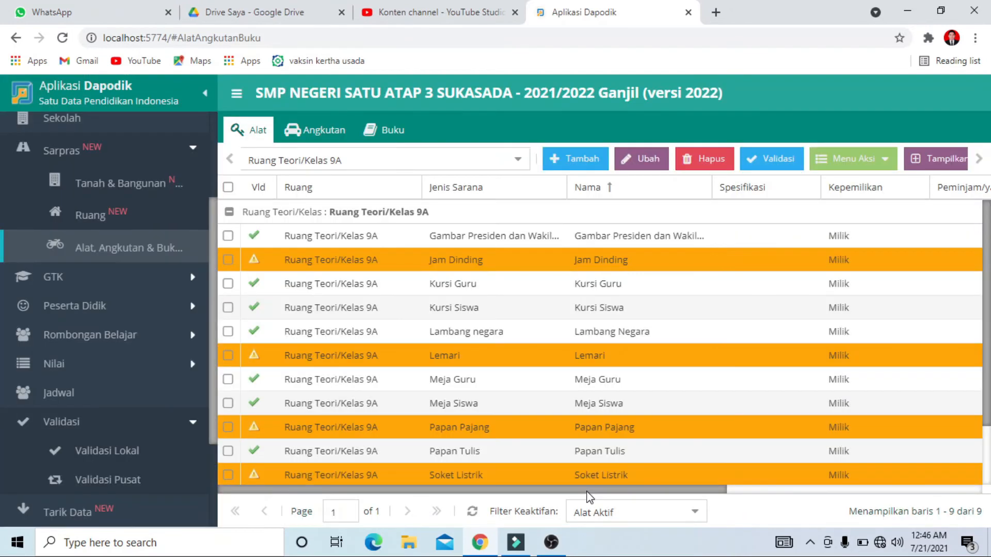
Check the Jumlah Total, Jumlah Laik and Jumlah Rusak values of all tools in classroom 9A
drag(588, 490, 908, 505)
scroll(858, 412, down, 3)
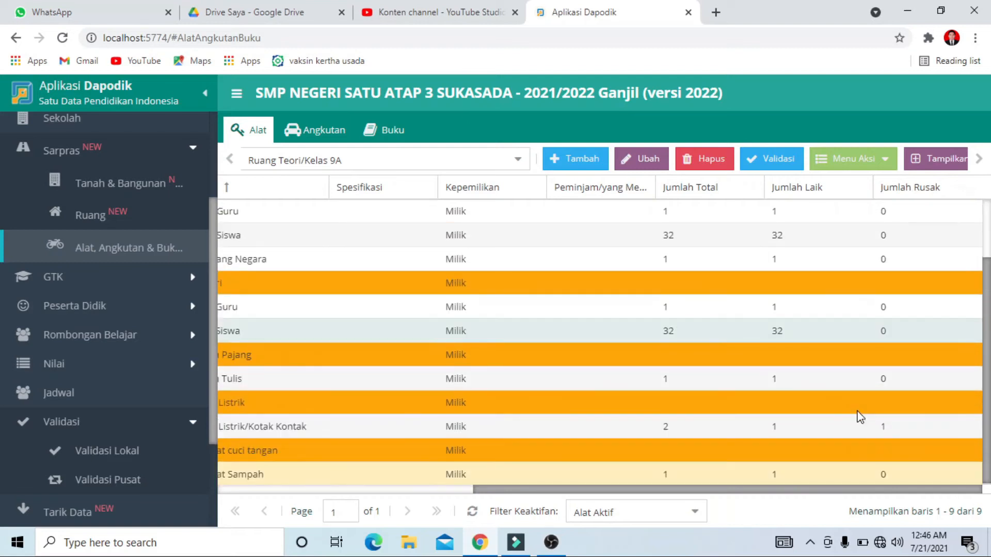
scroll(859, 405, up, 3)
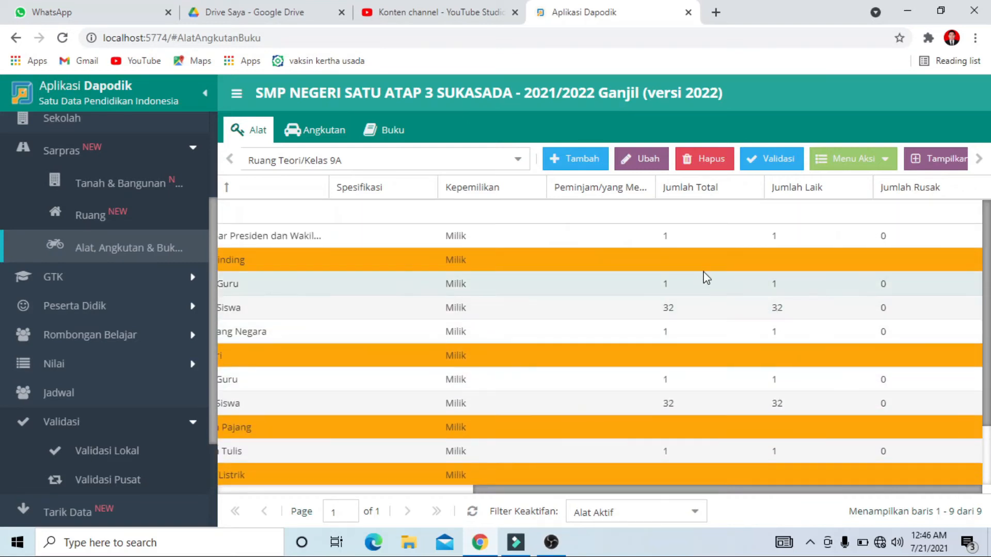
scroll(698, 352, down, 3)
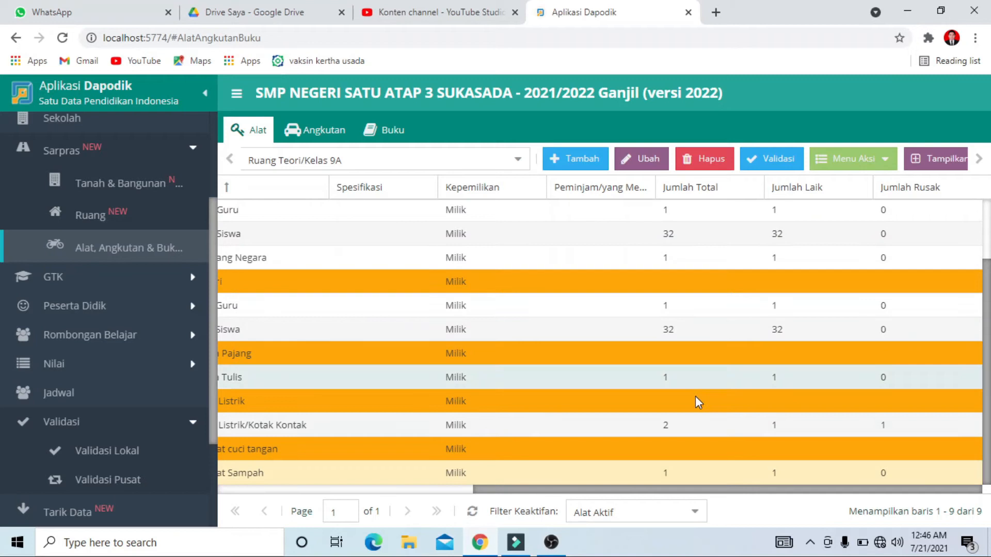
scroll(413, 428, up, 3)
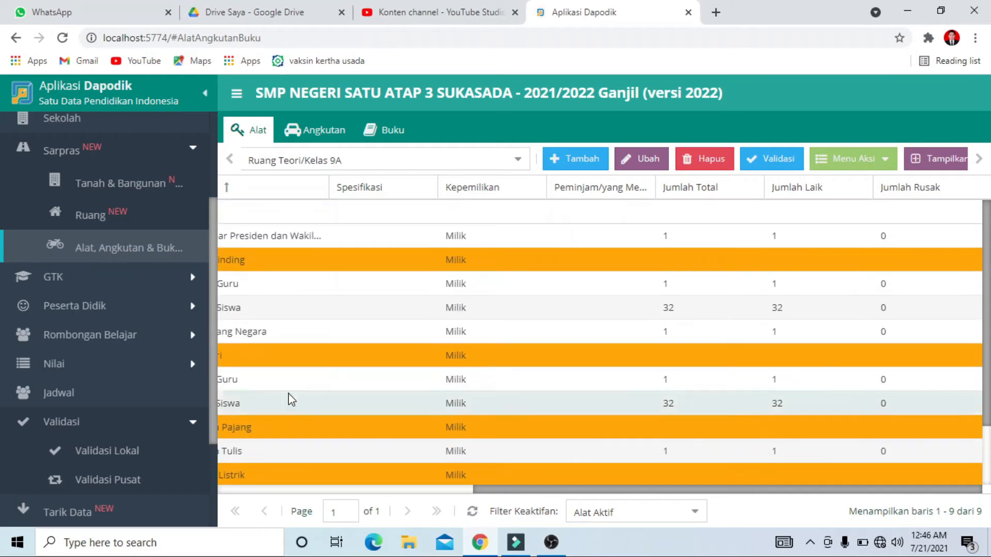
Return to the local validation, refresh the Sarpras results and examine which classrooms still have periodic data entries
click(120, 448)
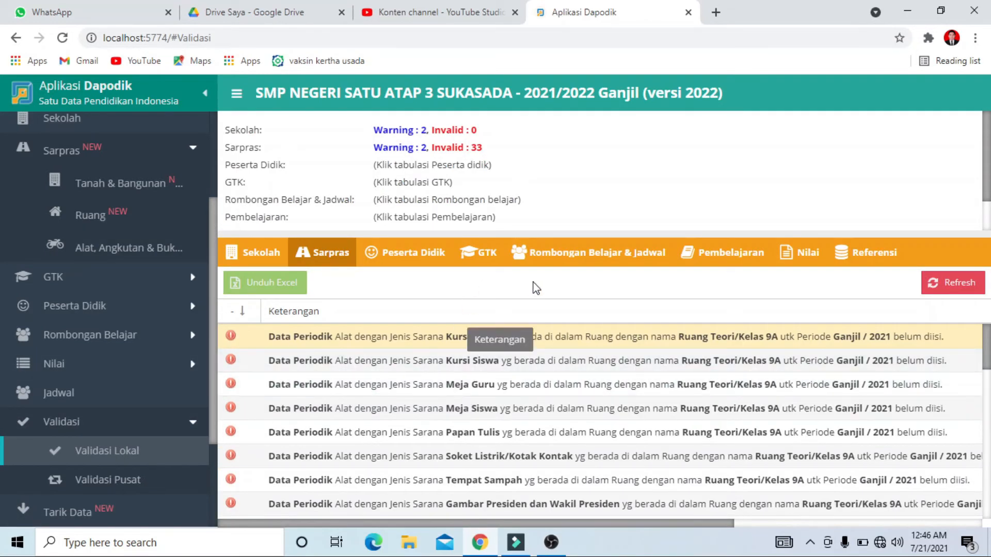
click(952, 288)
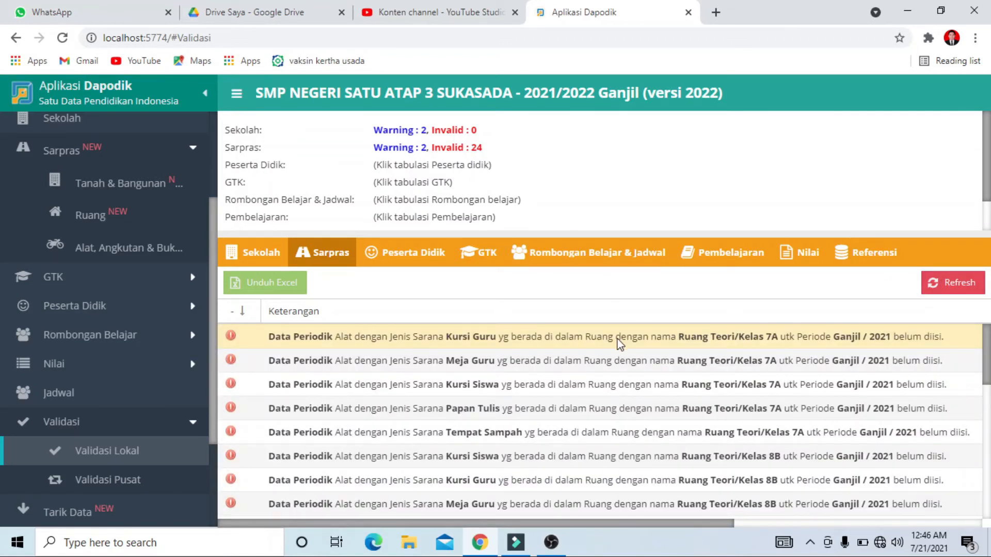
scroll(577, 371, down, 5)
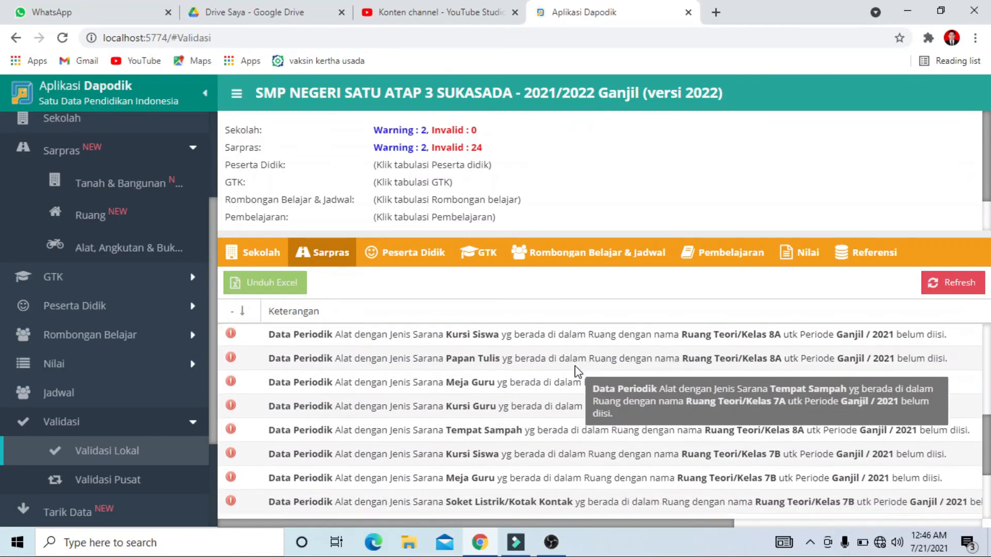
scroll(579, 382, down, 3)
scroll(664, 433, up, 6)
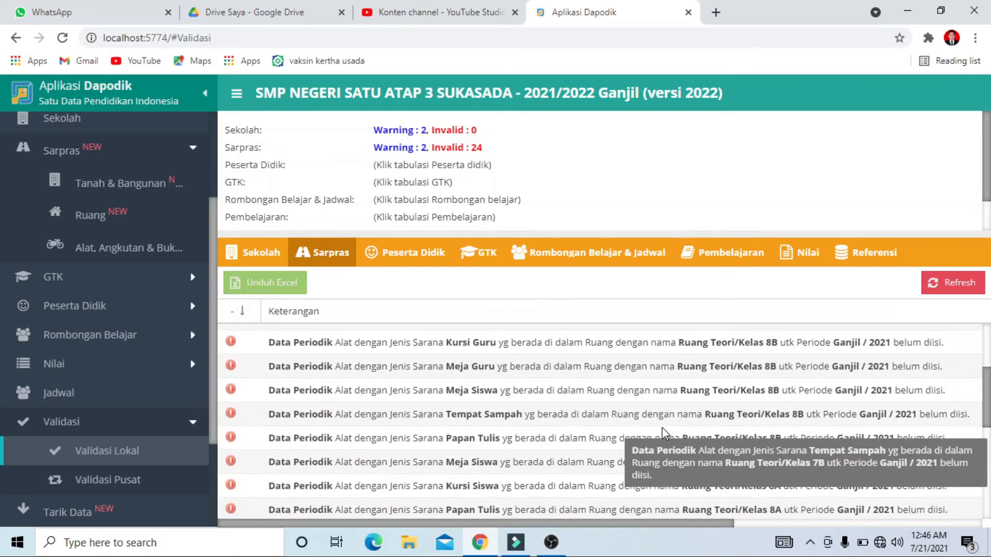
scroll(664, 434, up, 3)
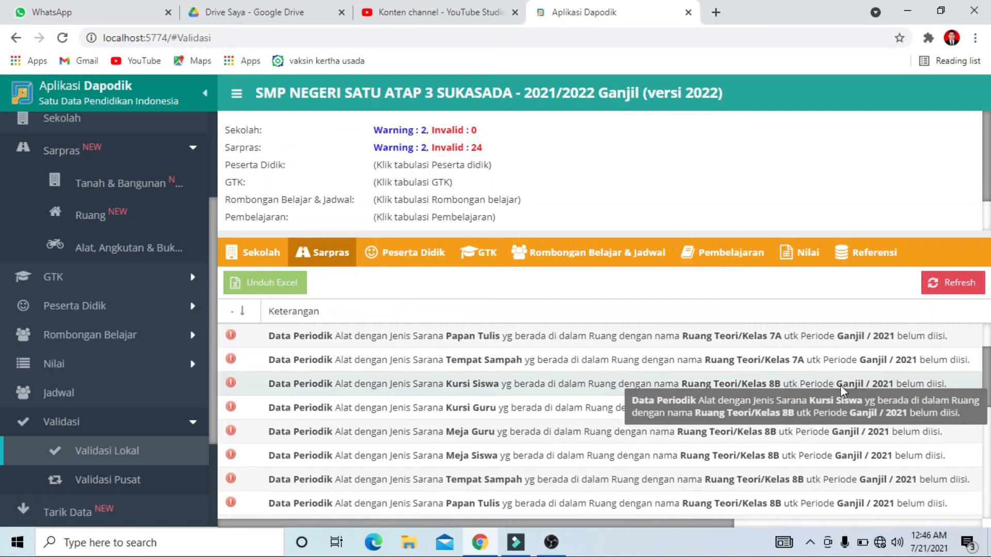
scroll(722, 444, up, 3)
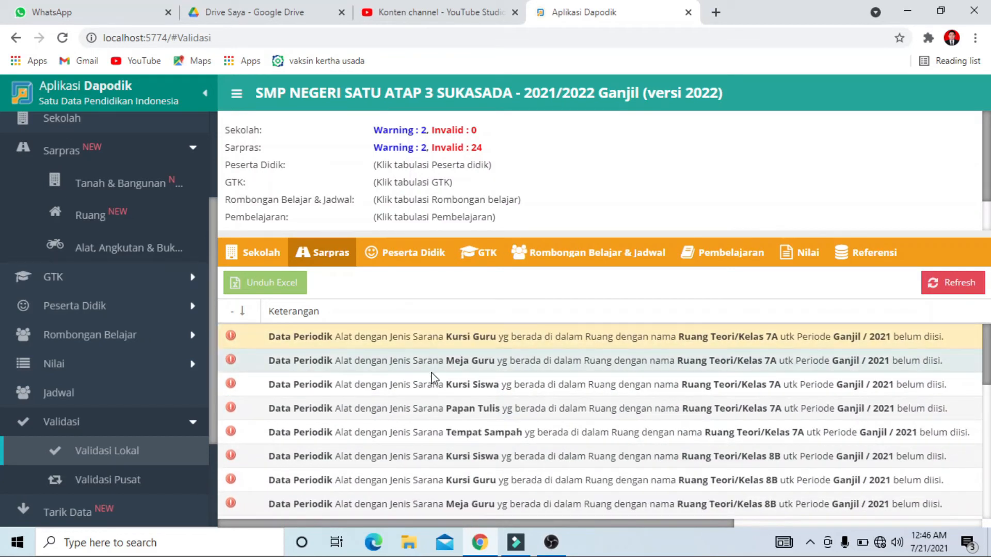
Show the Alat list for Ruang Teori/Kelas 7A and review its tools and quantity columns
click(132, 247)
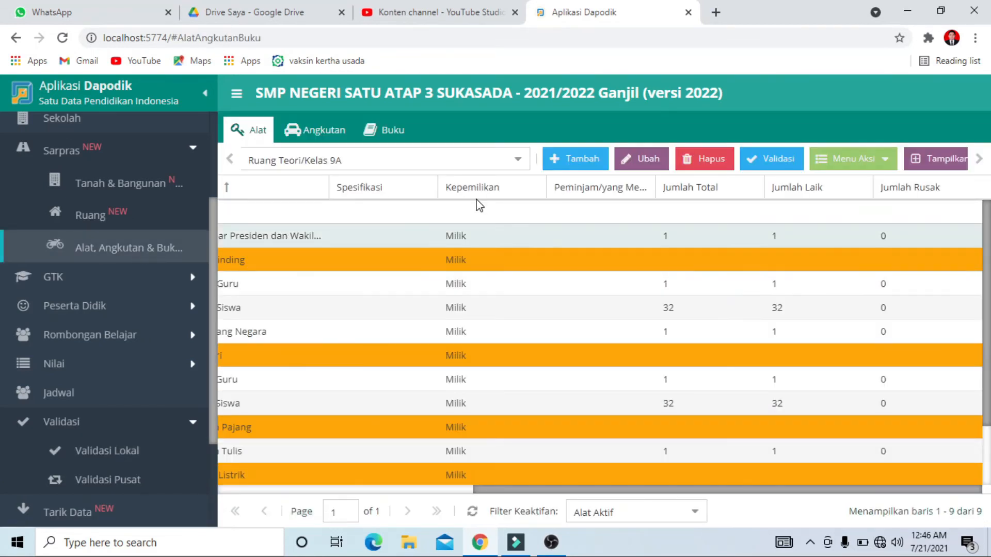
click(518, 160)
scroll(430, 235, up, 1)
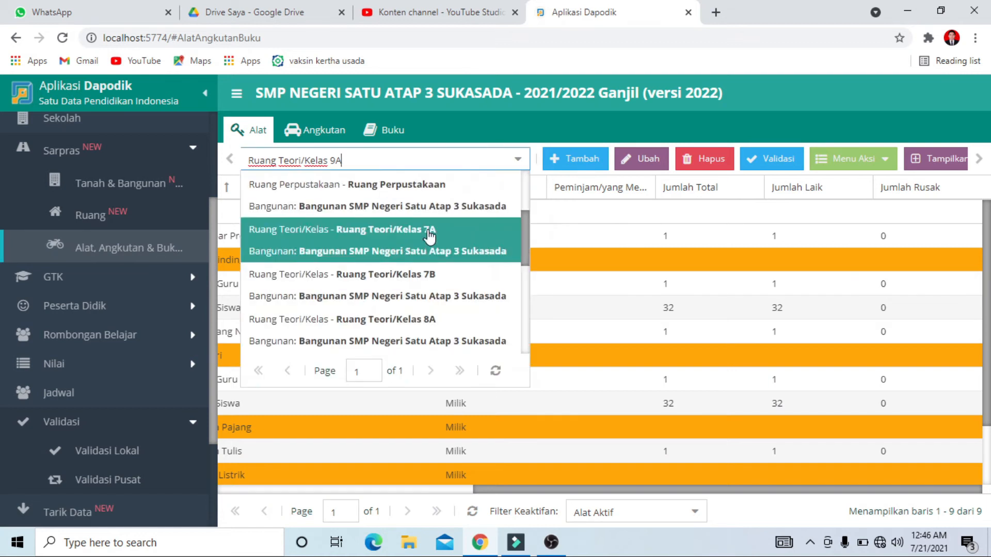
click(430, 235)
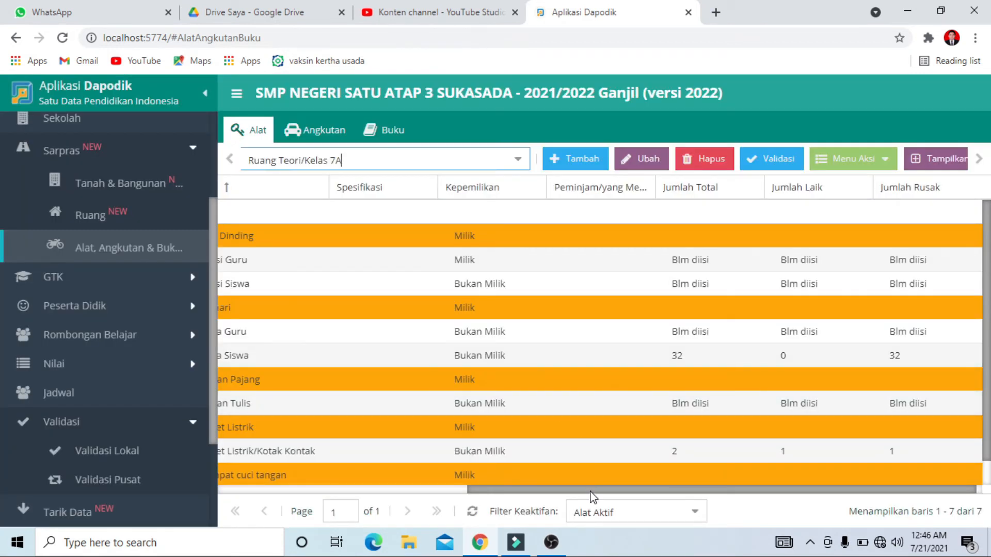
drag(591, 491, 322, 496)
drag(469, 489, 724, 489)
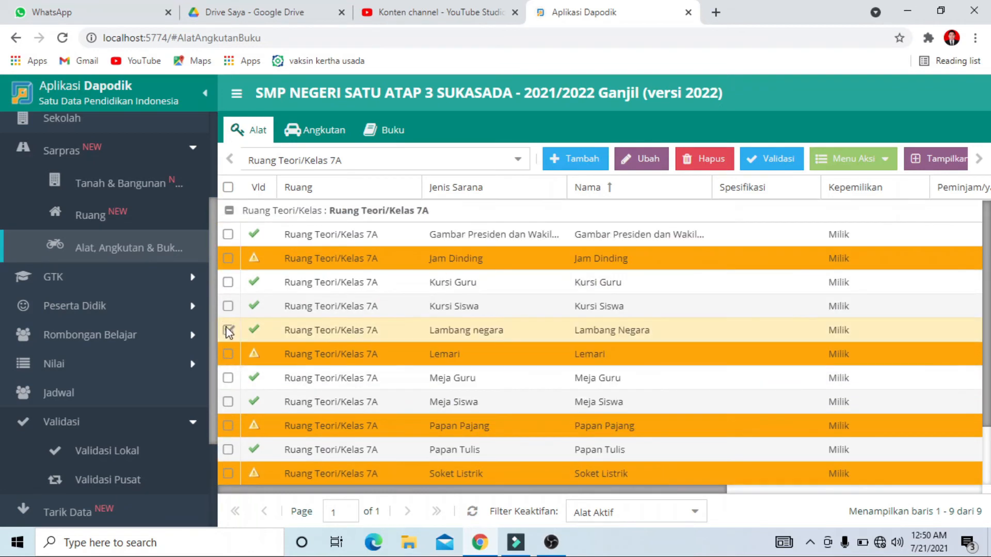
Set Jumlah laik to 1 in the 2021/2022 periodic data of classroom 7A's Tempat Sampah and save it
click(228, 472)
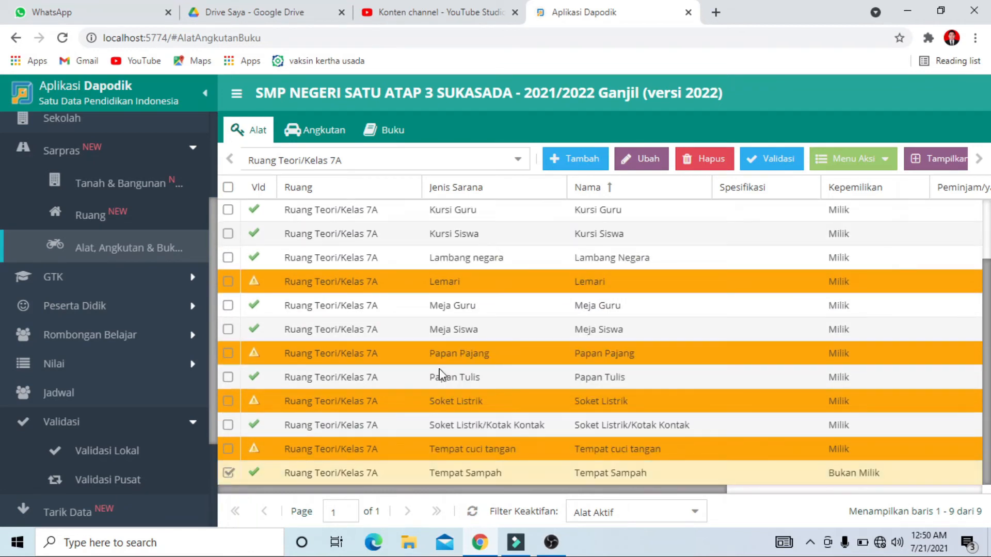
click(853, 160)
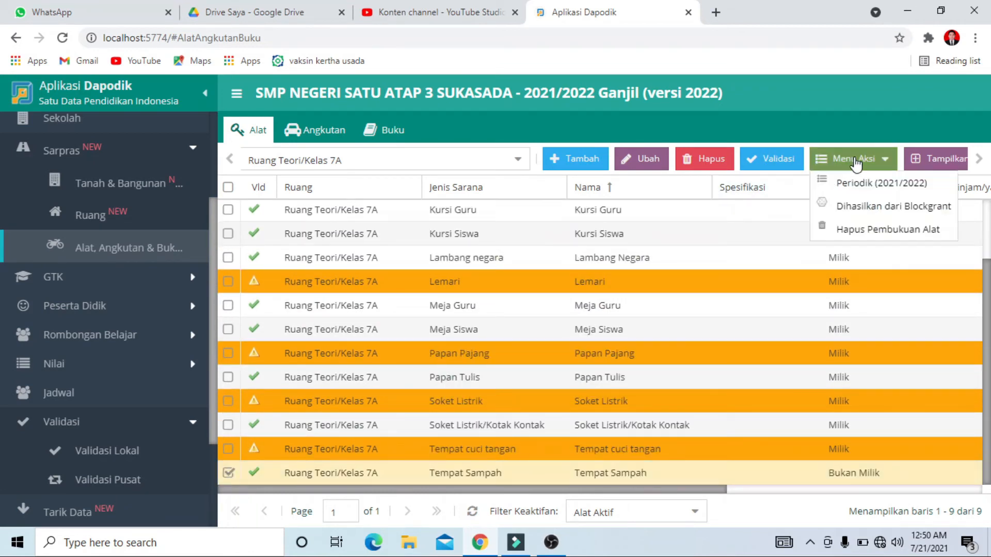
click(850, 181)
double_click(454, 293)
text(1)
click(634, 375)
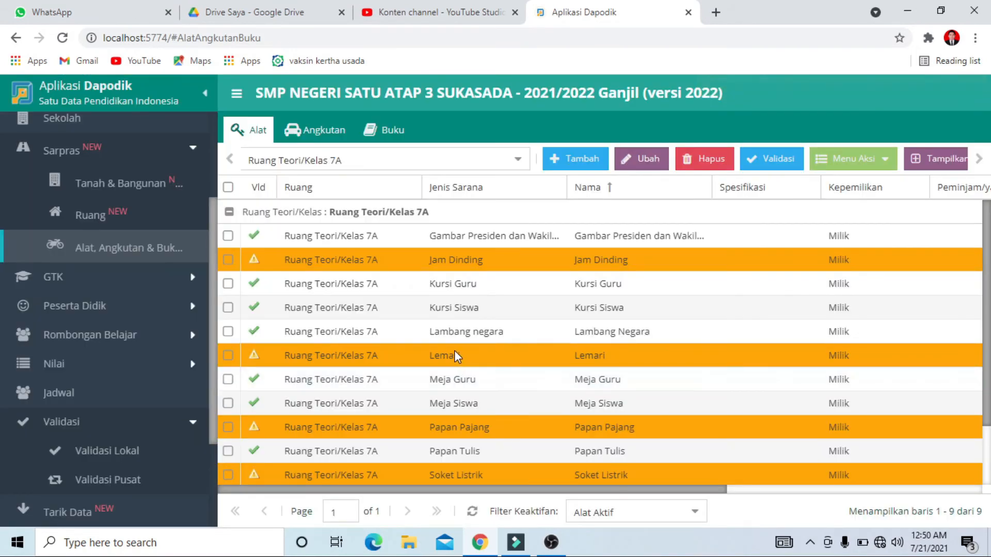
Reopen the local validation, look through the Sarpras entries for classrooms 7A and 8B and refresh the results
click(116, 450)
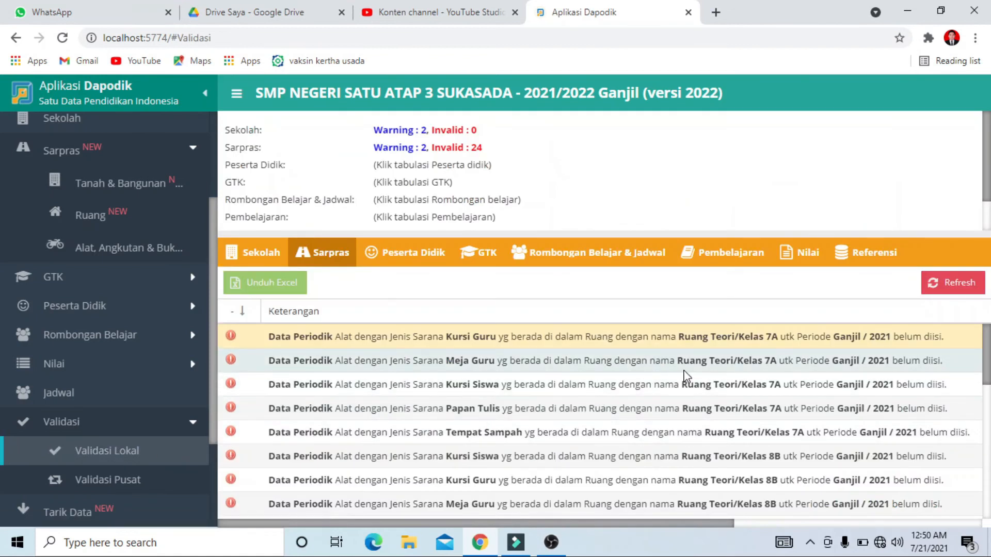
scroll(800, 423, down, 2)
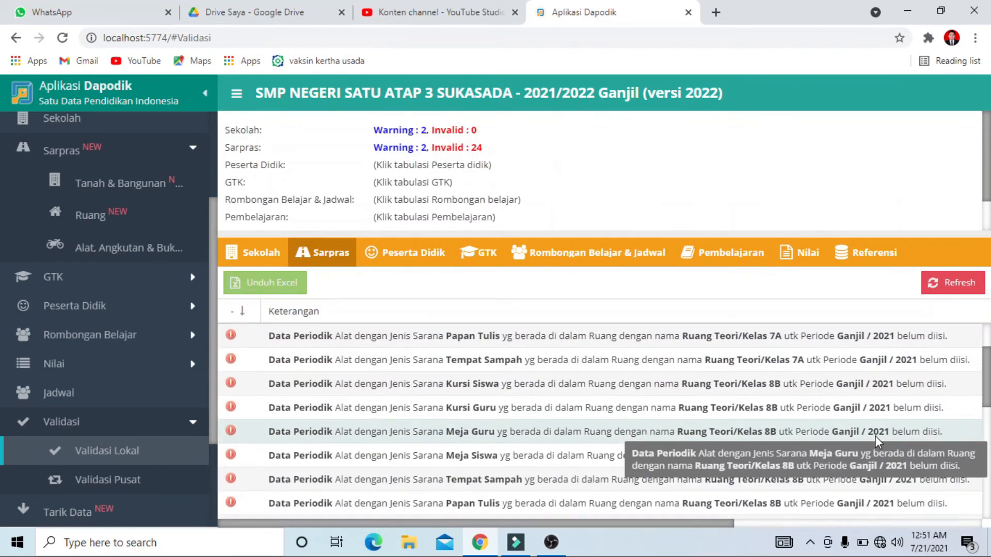
scroll(876, 439, up, 2)
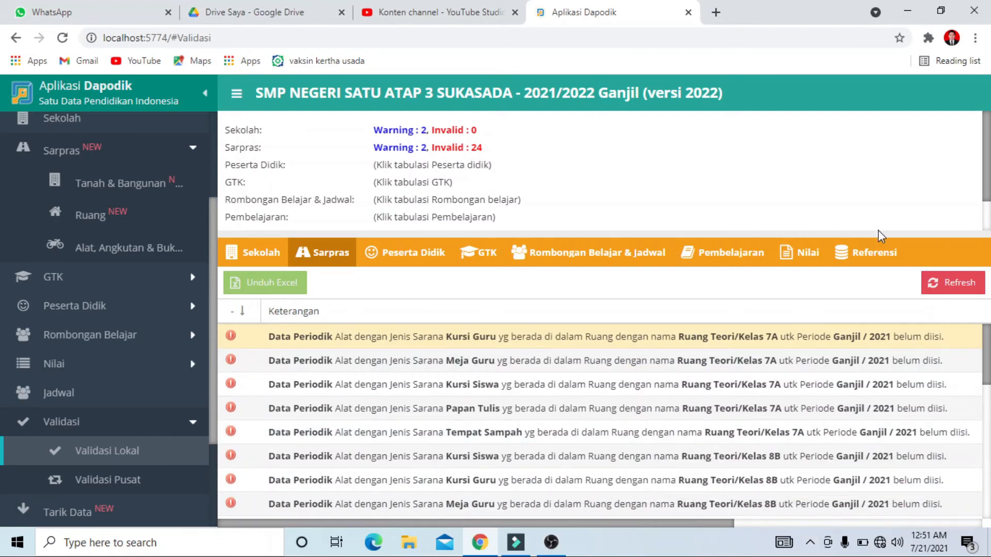
click(945, 283)
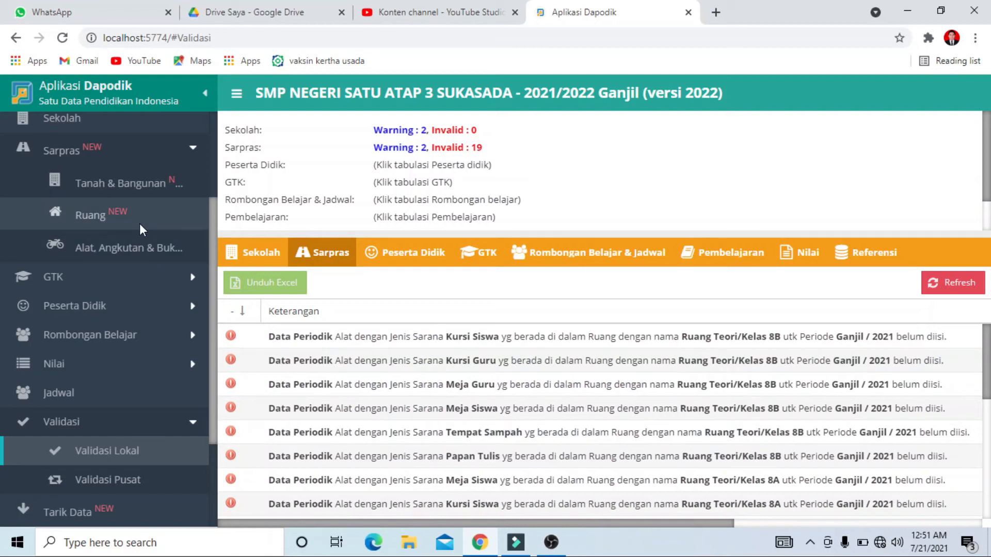
Show the Alat list for Ruang Teori/Kelas 8B
click(142, 249)
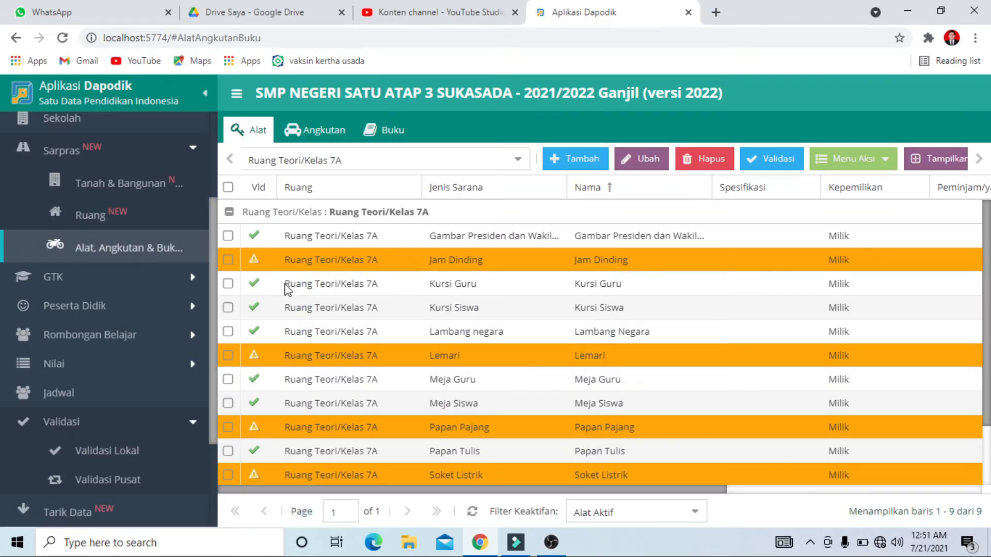
click(514, 164)
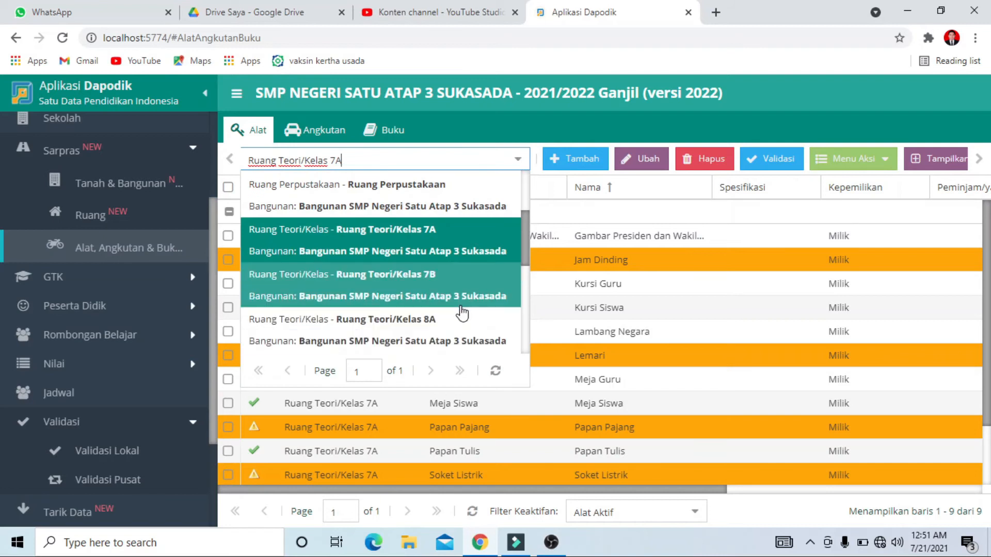
scroll(464, 325, down, 2)
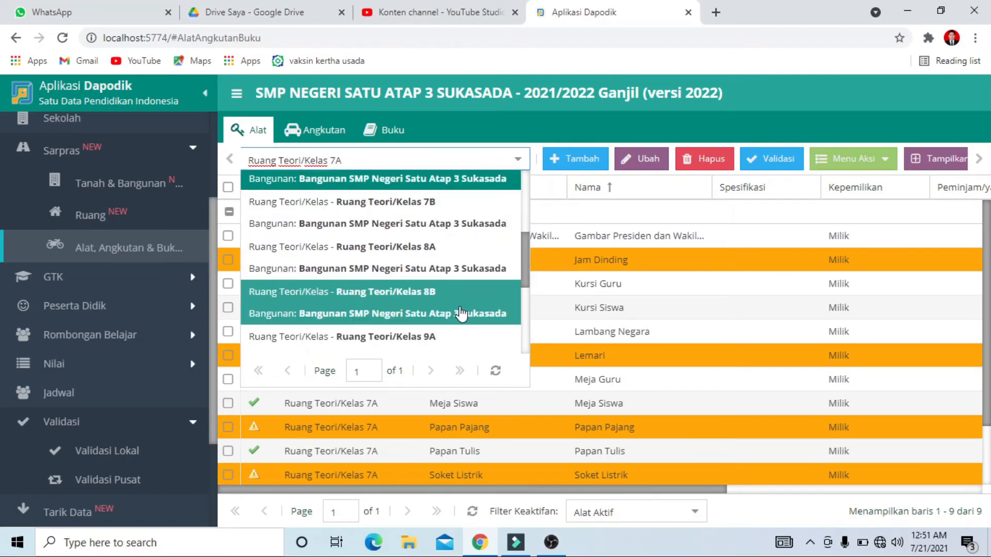
click(461, 313)
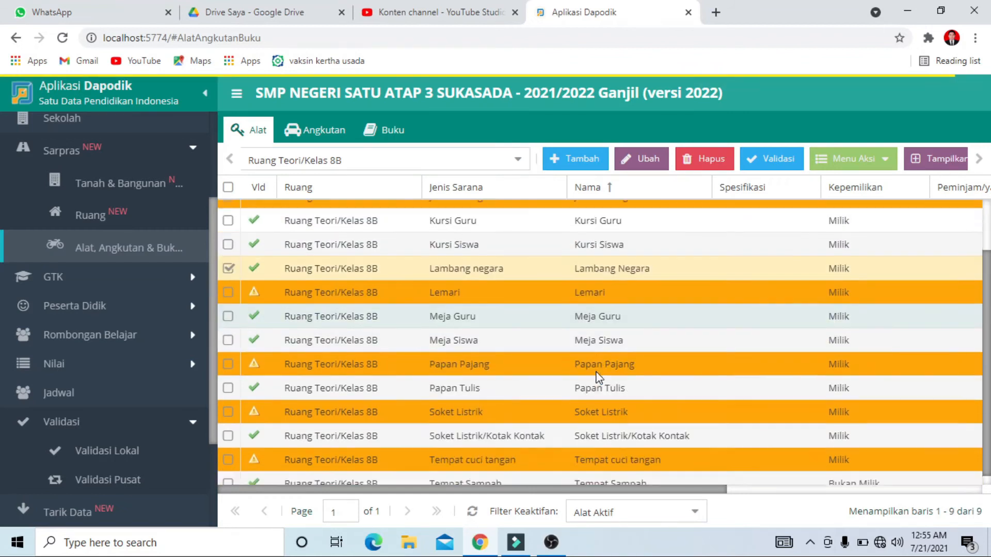
Change the Kepemilikan of classroom 8B's Tempat Sampah to Milik and save the tool
scroll(597, 376, down, 1)
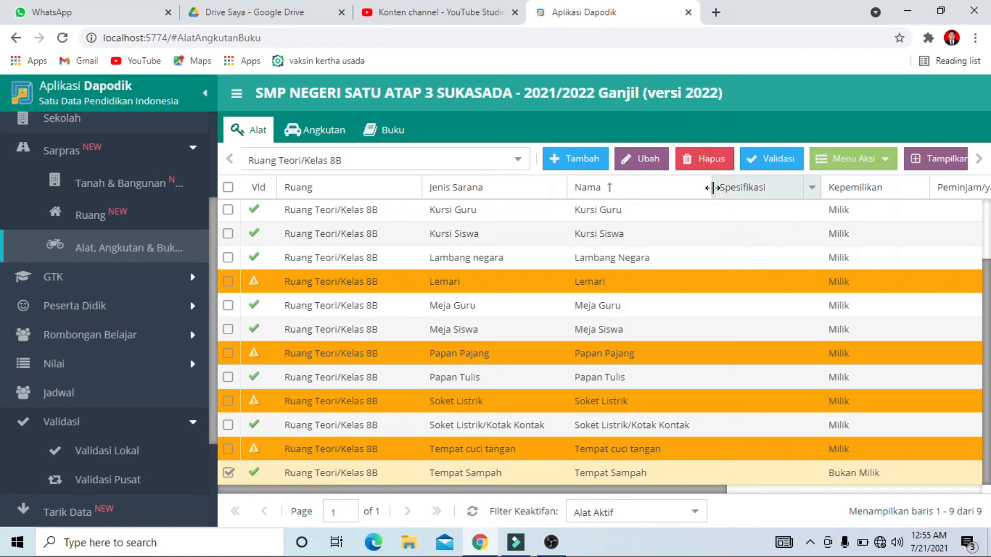
click(642, 159)
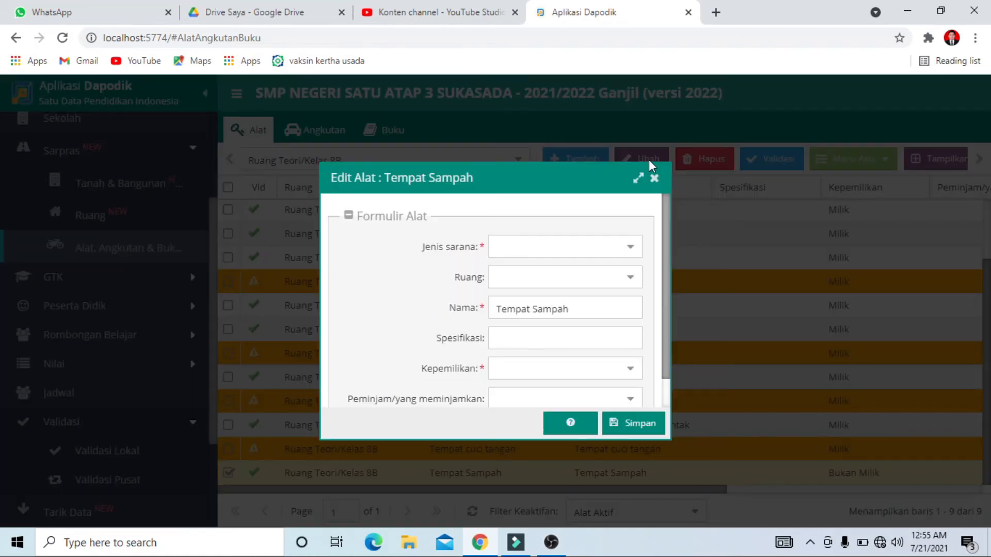
click(628, 375)
click(594, 393)
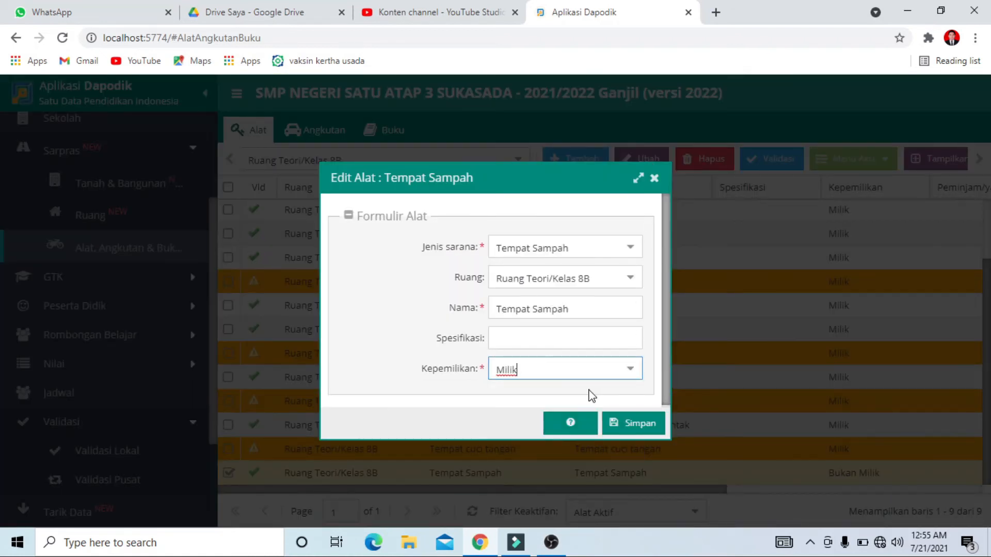
click(635, 424)
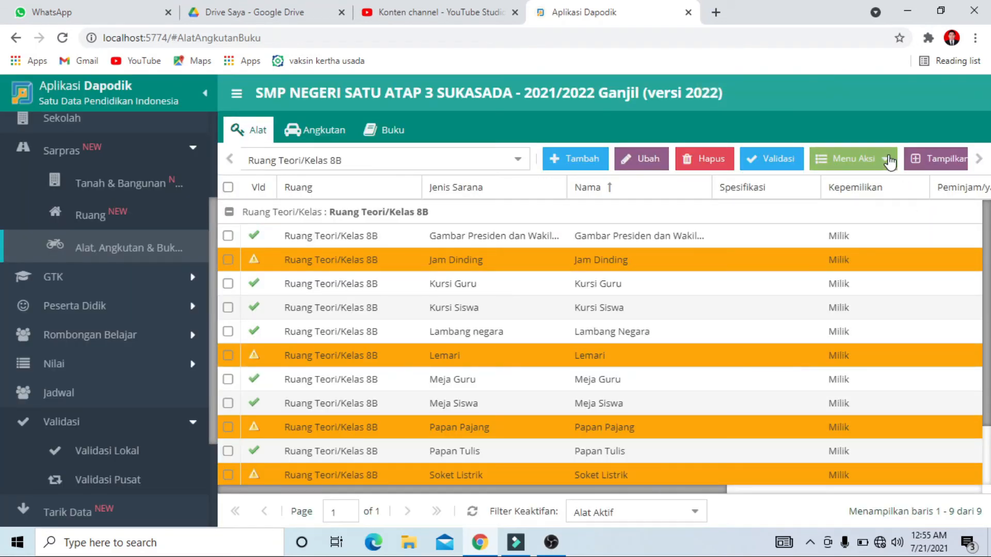
Set Jumlah laik to 1 in the 2021/2022 periodic data of classroom 8B's Tempat Sampah and save it
click(872, 159)
click(876, 185)
drag(491, 299, 380, 298)
text(1)
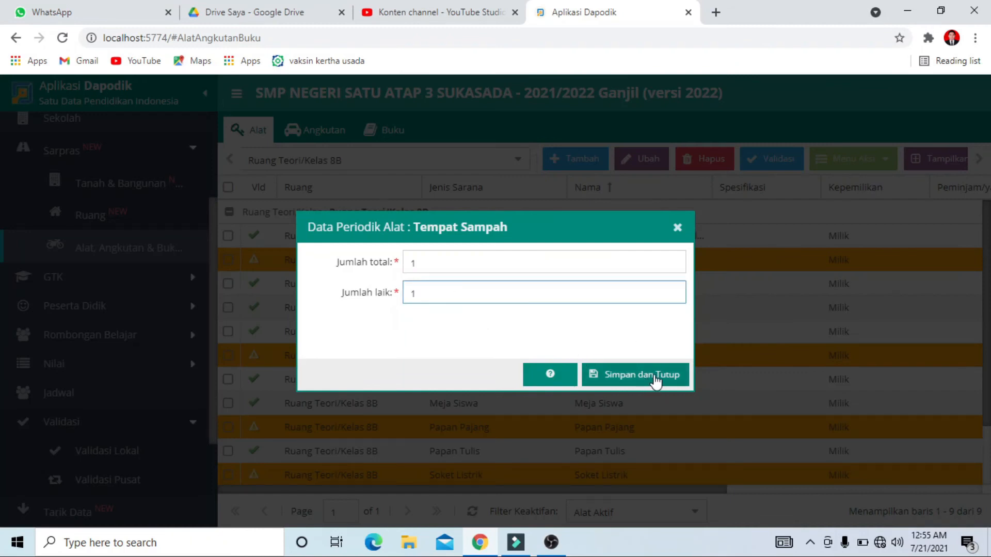
click(655, 380)
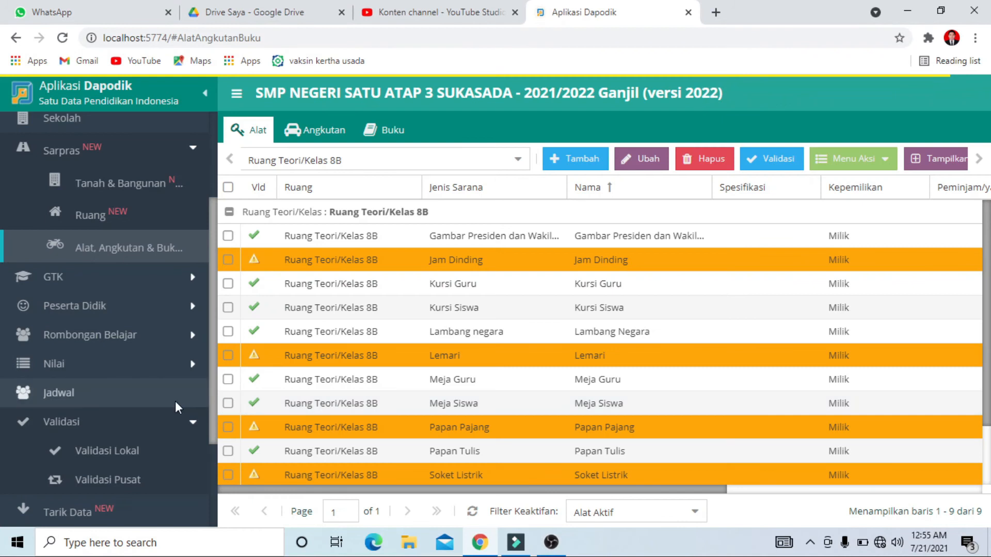
Reopen the local validation, refresh the Sarpras results and look through the entries for classrooms 8A and 7B
scroll(175, 401, down, 2)
click(137, 382)
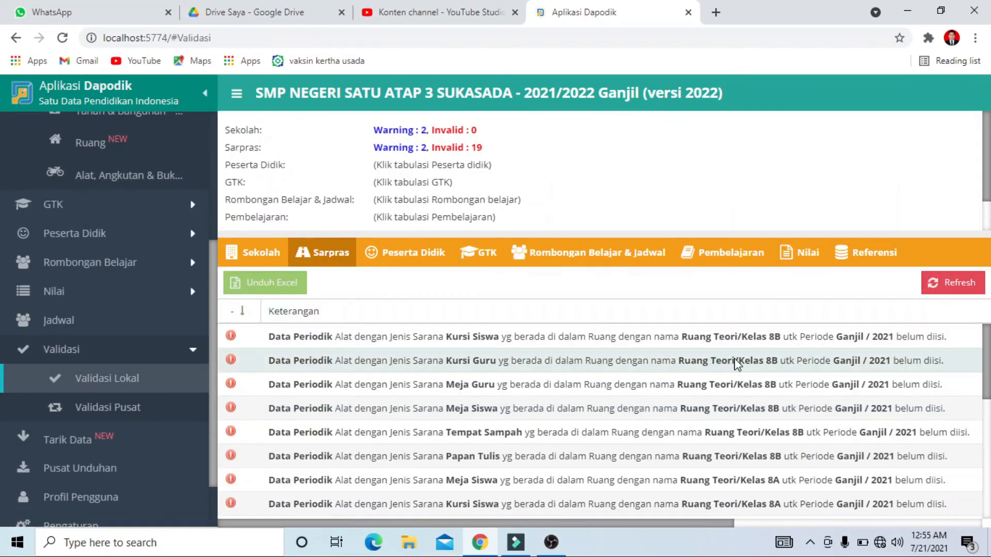
scroll(728, 368, down, 3)
scroll(727, 367, up, 3)
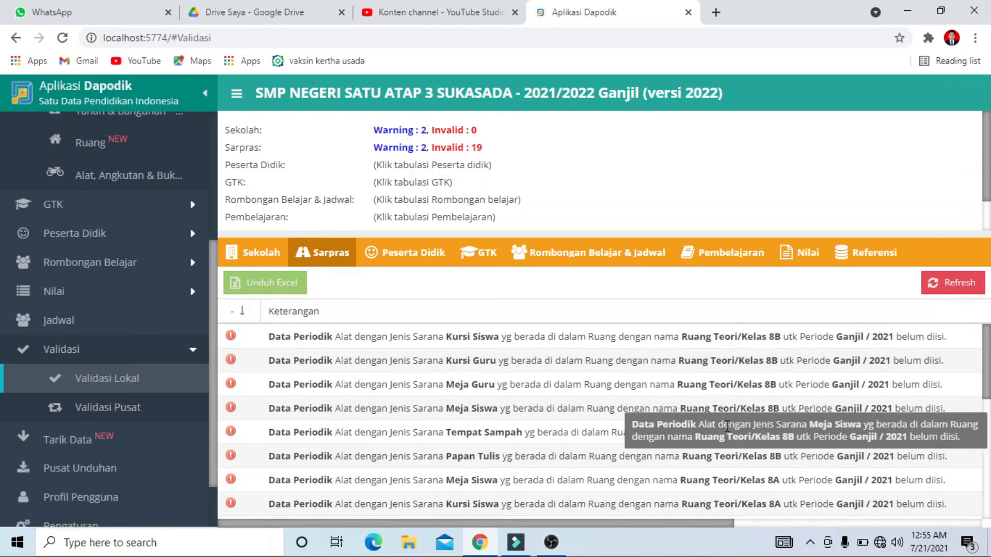
click(959, 285)
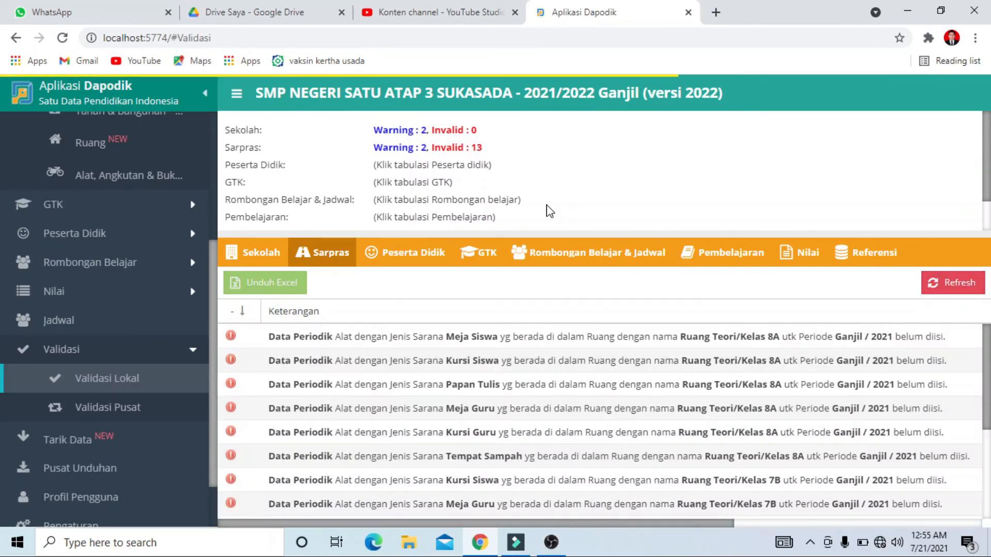
scroll(596, 391, down, 3)
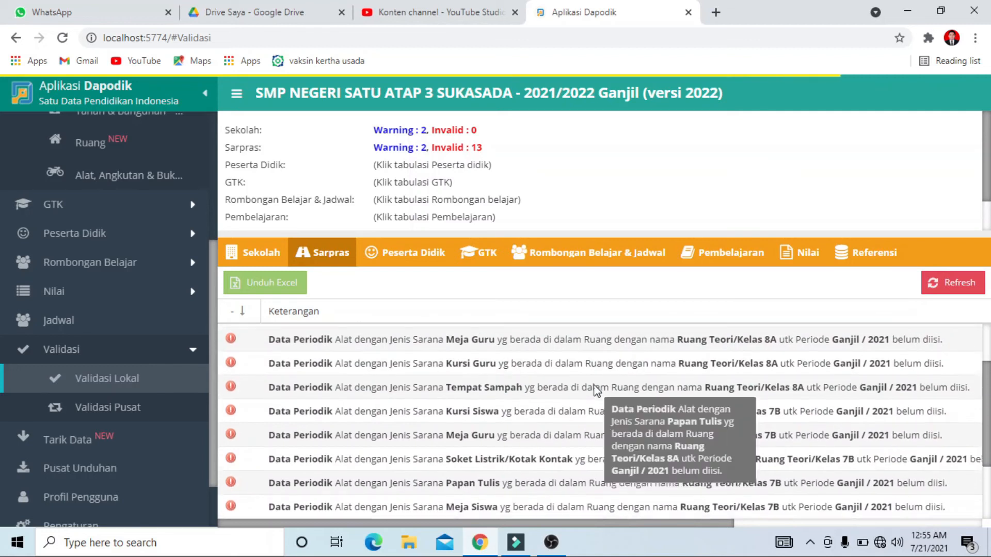
scroll(596, 391, down, 3)
scroll(598, 395, up, 9)
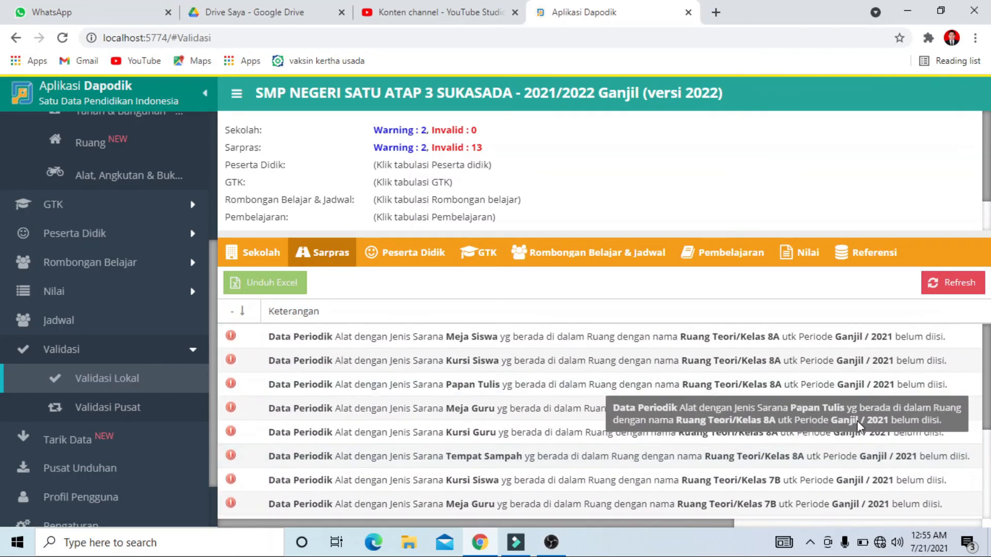
scroll(884, 415, down, 1)
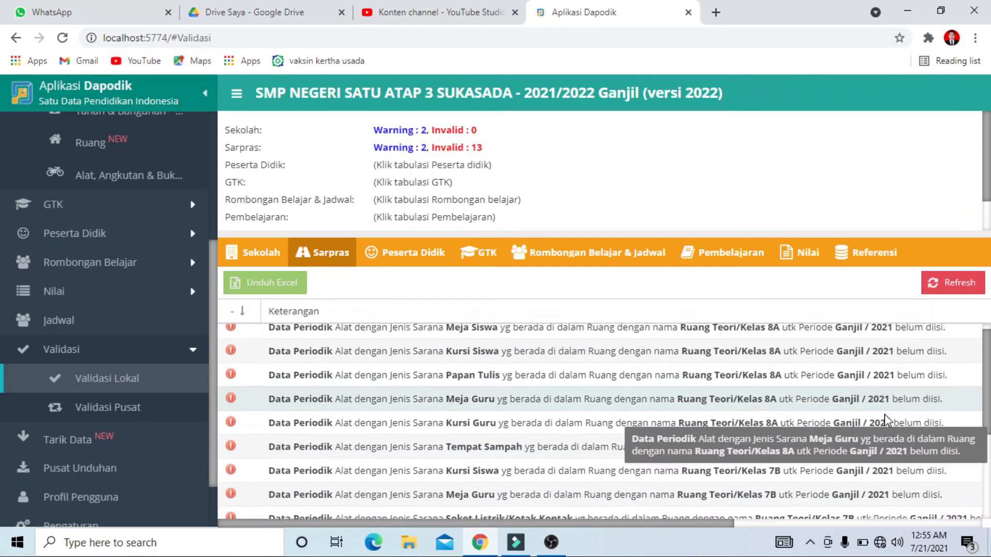
scroll(873, 419, down, 5)
scroll(264, 342, up, 8)
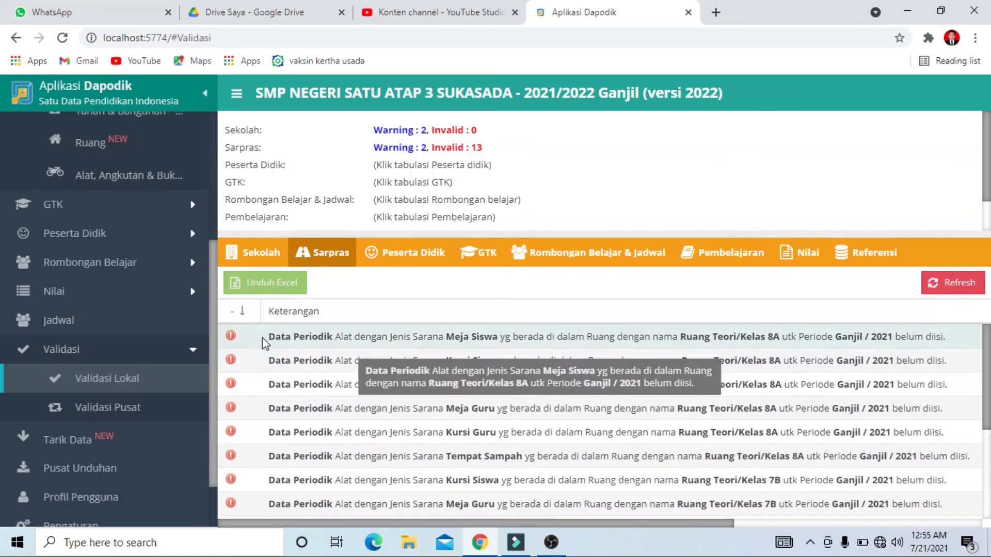
Show the Alat list for Ruang Teori/Kelas 8A
click(129, 177)
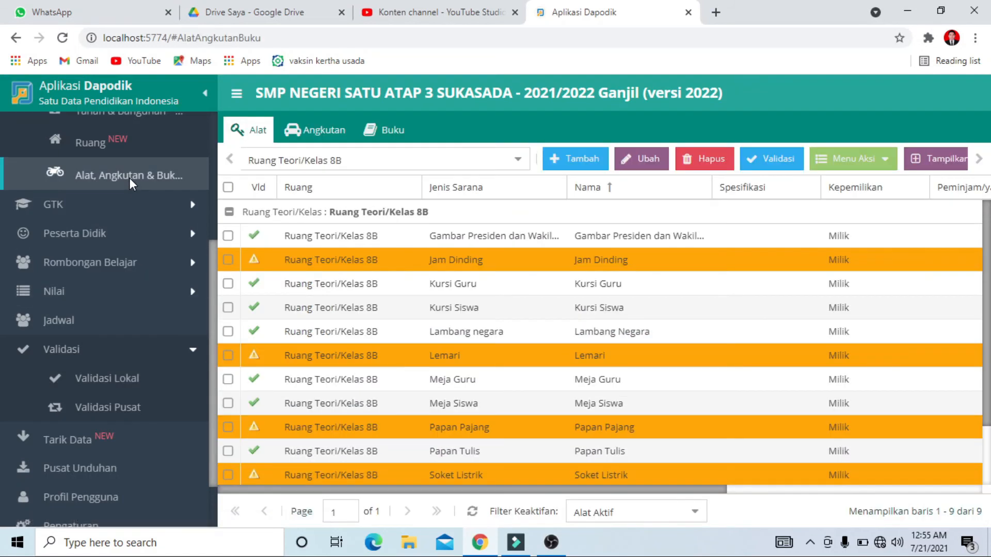
click(518, 161)
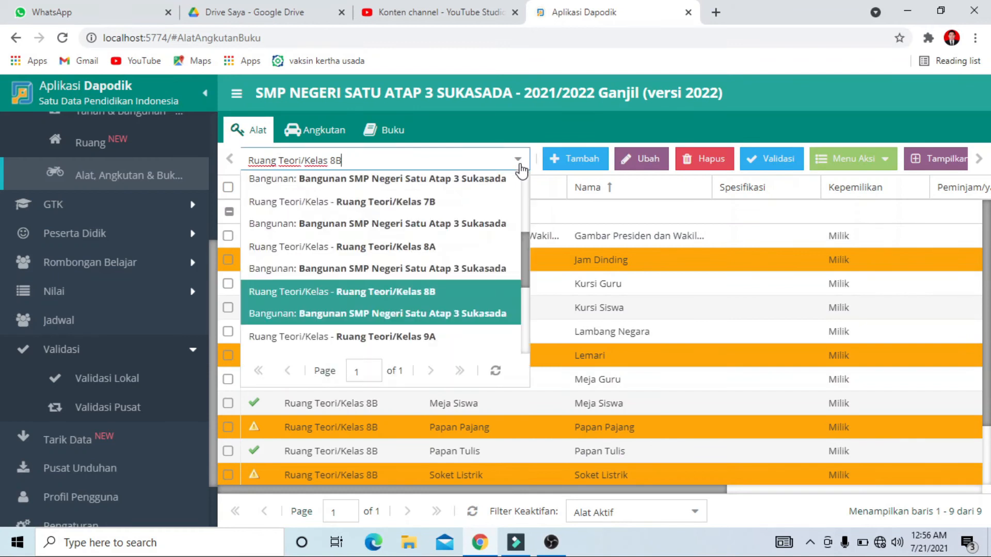
click(463, 276)
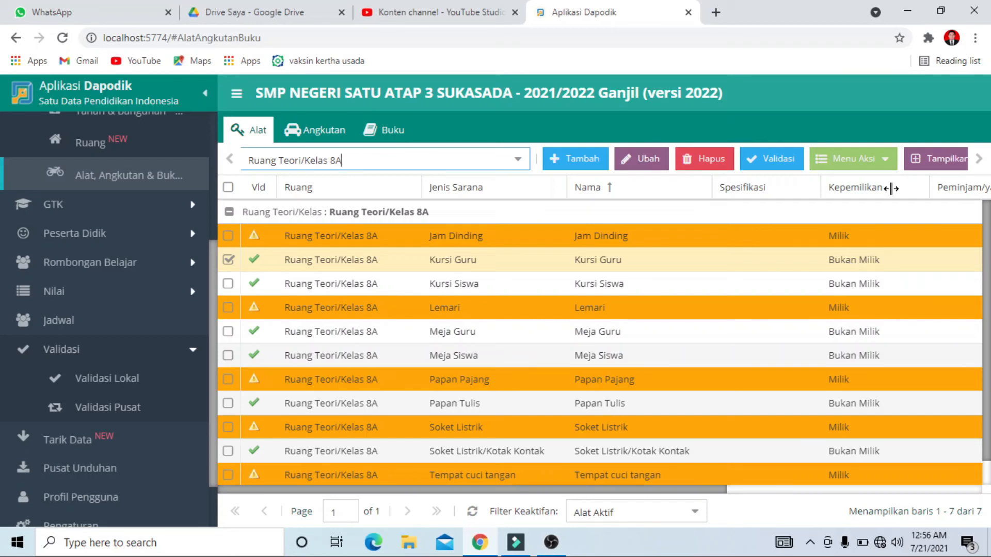
Change the Kepemilikan of classroom 8A's Kursi Guru to Milik and save the tool
click(654, 157)
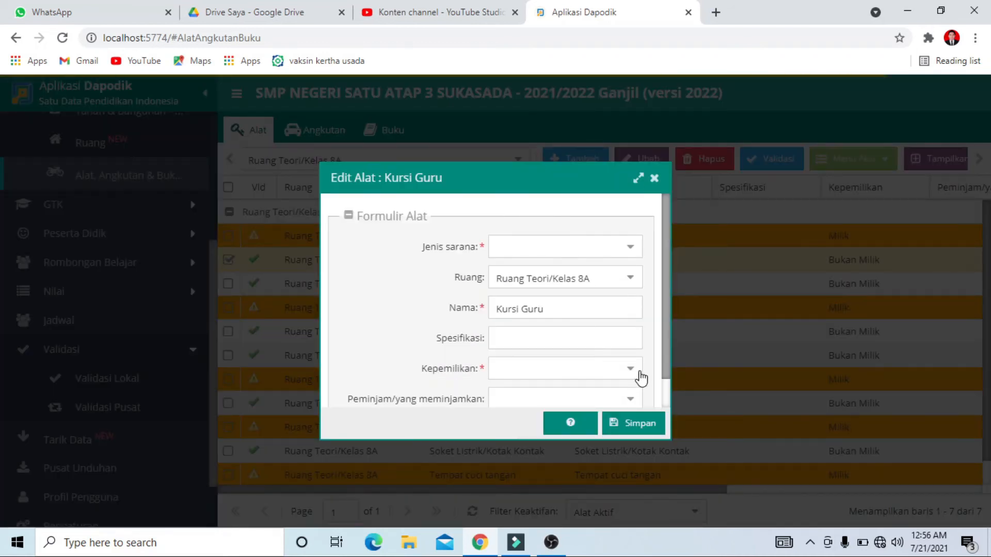
click(611, 378)
click(559, 392)
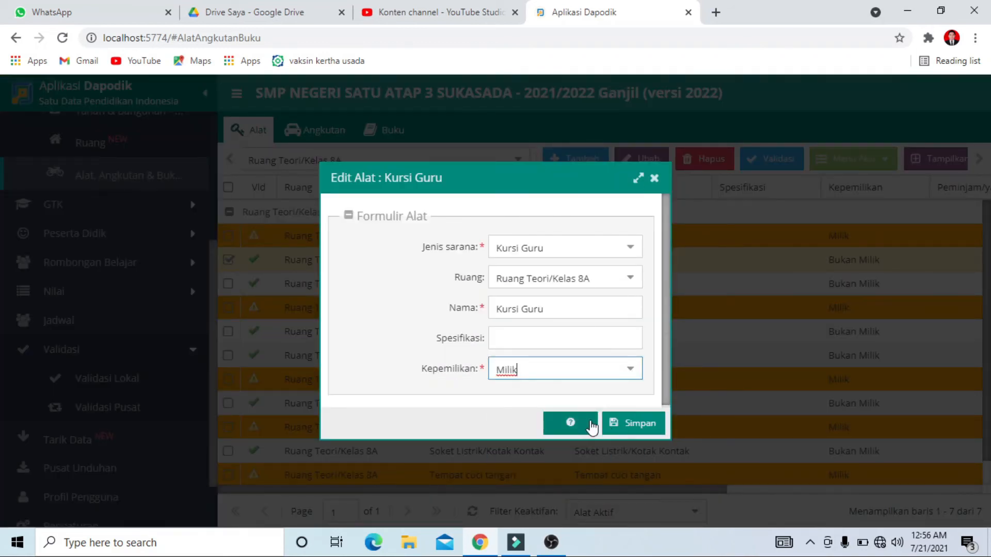
click(645, 427)
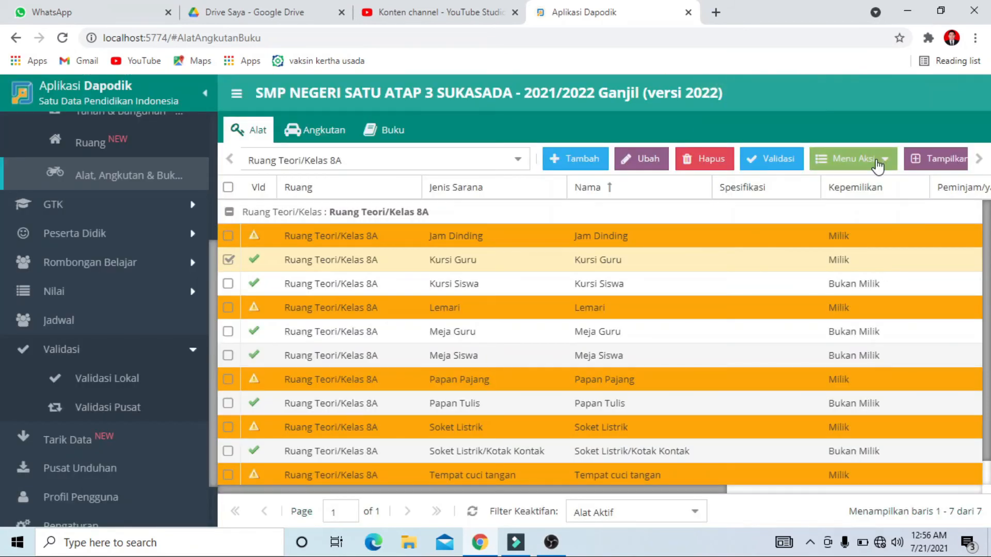
Set Jumlah laik to 1 in the 2021/2022 periodic data of classroom 8A's Kursi Guru and save it
click(877, 166)
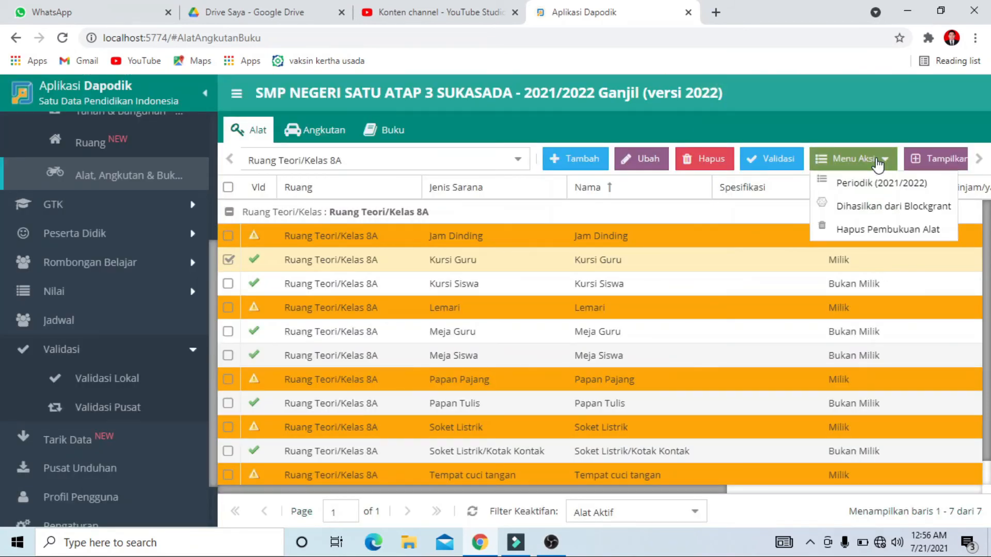
click(850, 180)
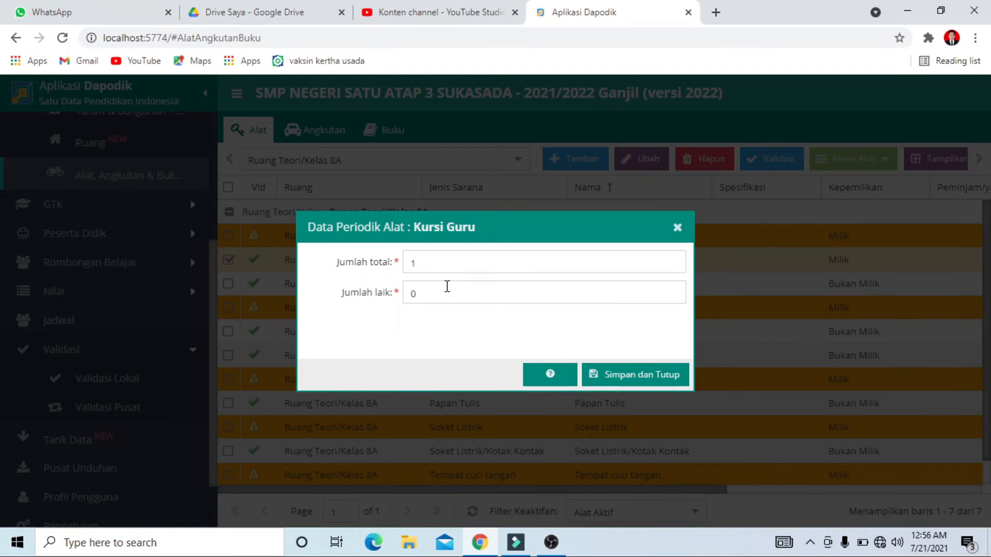
click(380, 298)
text(1)
click(659, 376)
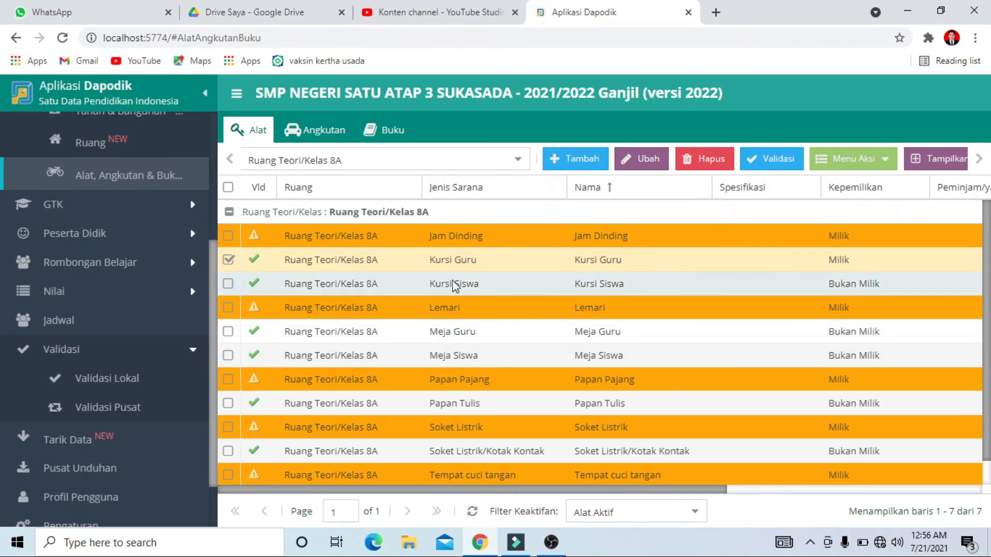
Change the Kepemilikan of classroom 8A's Tempat Sampah to Milik and save the tool
scroll(464, 283, down, 1)
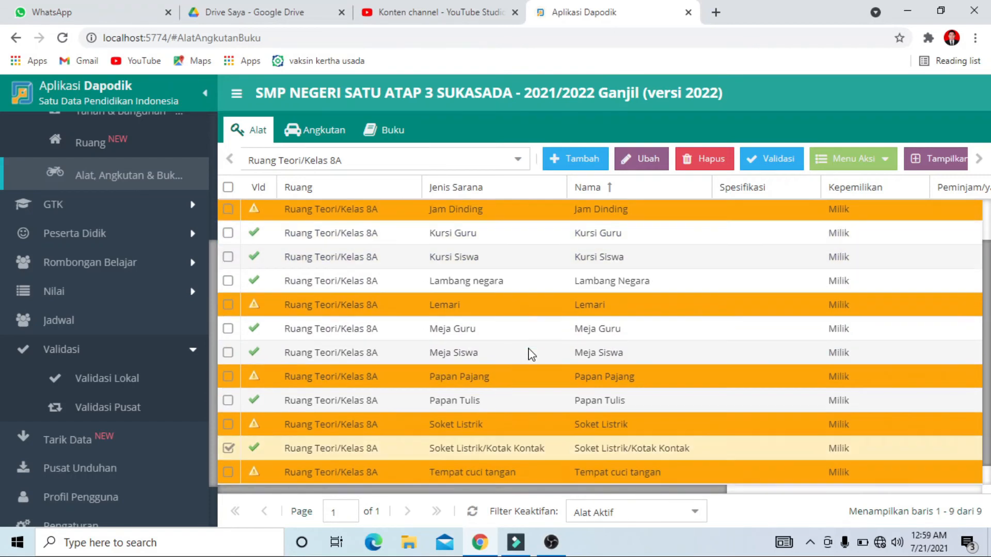
scroll(529, 348, down, 1)
click(228, 425)
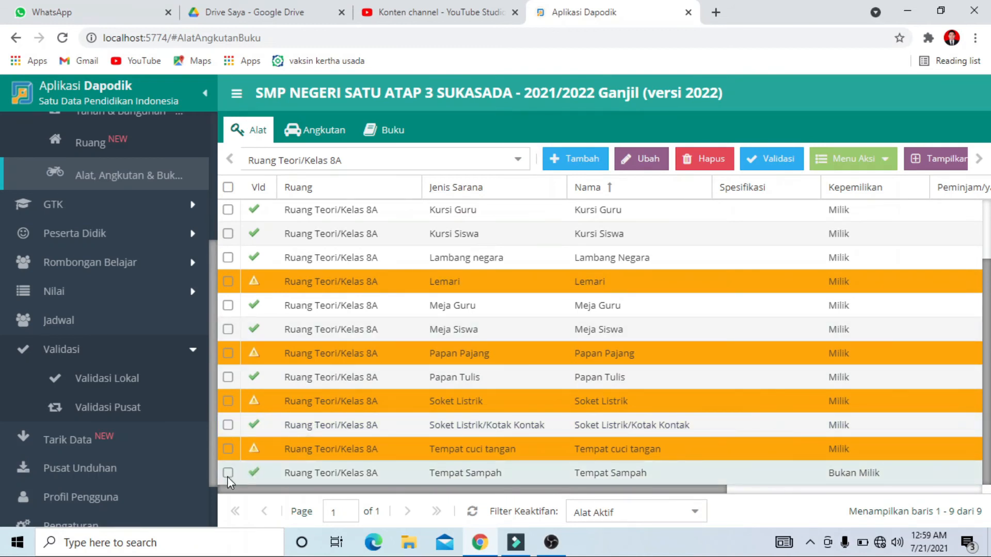
click(652, 163)
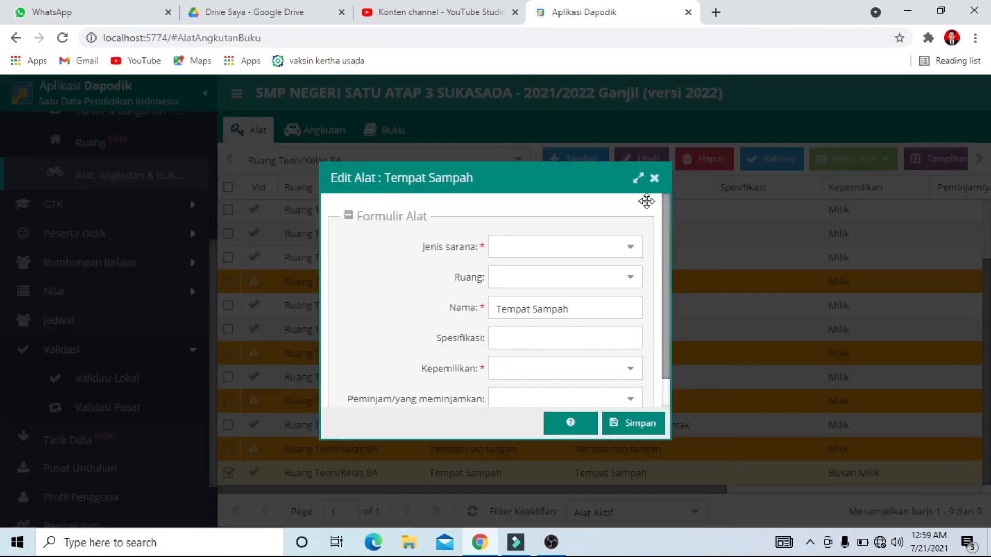
click(628, 373)
click(537, 396)
click(618, 423)
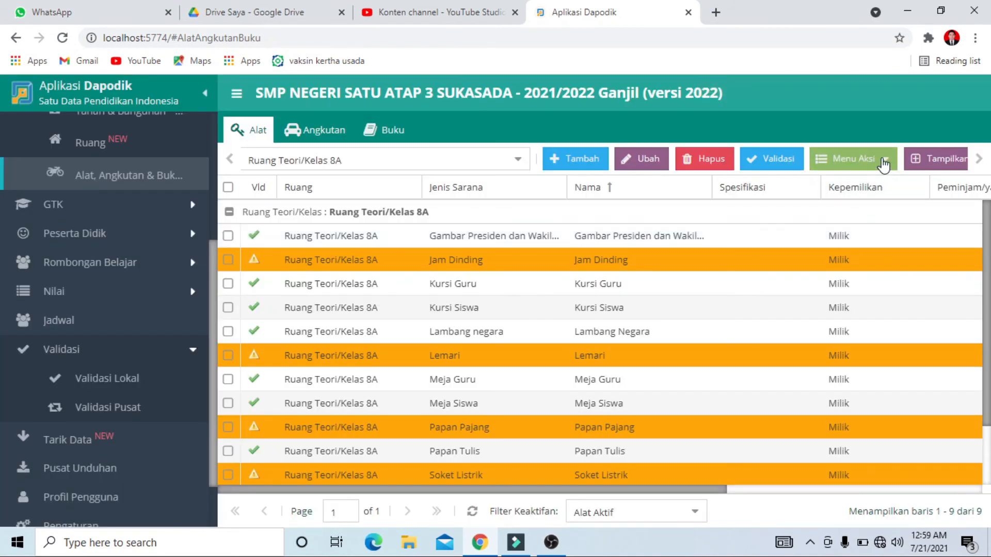
Set Jumlah laik to 1 in the 2021/2022 periodic data of classroom 8A's Tempat Sampah and save it
click(854, 159)
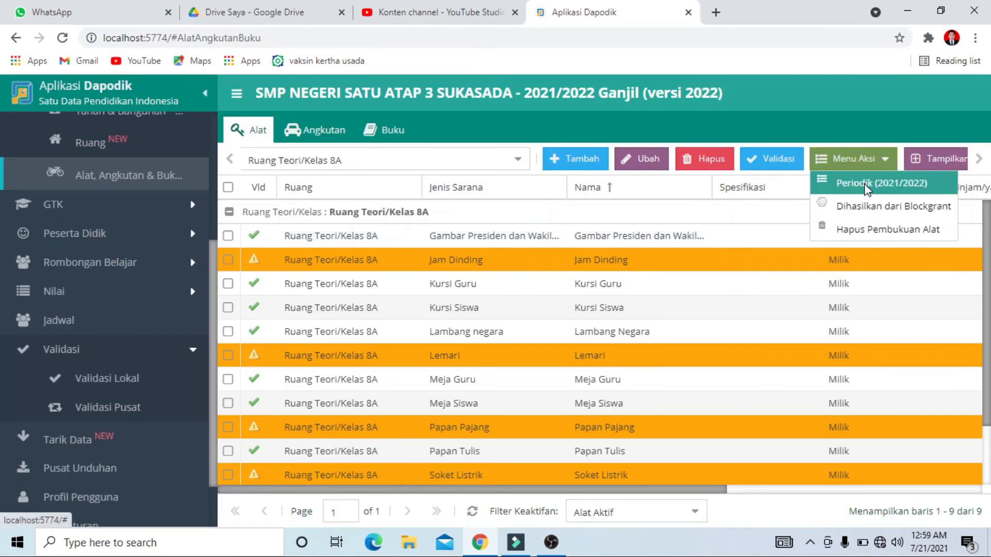
click(870, 185)
click(508, 302)
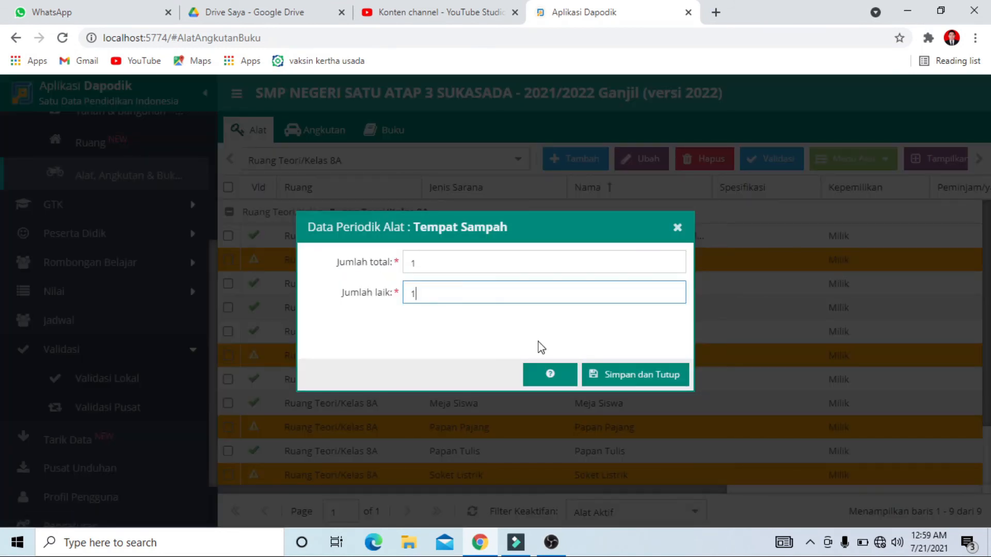
click(638, 375)
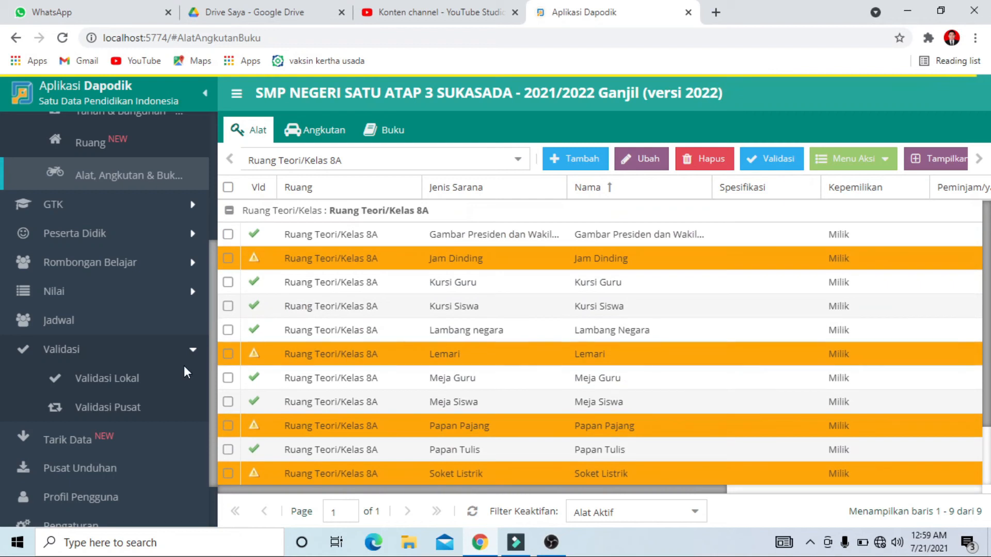
Return to the local validation and refresh the Sarpras results to check the entries for classroom 8A
click(105, 372)
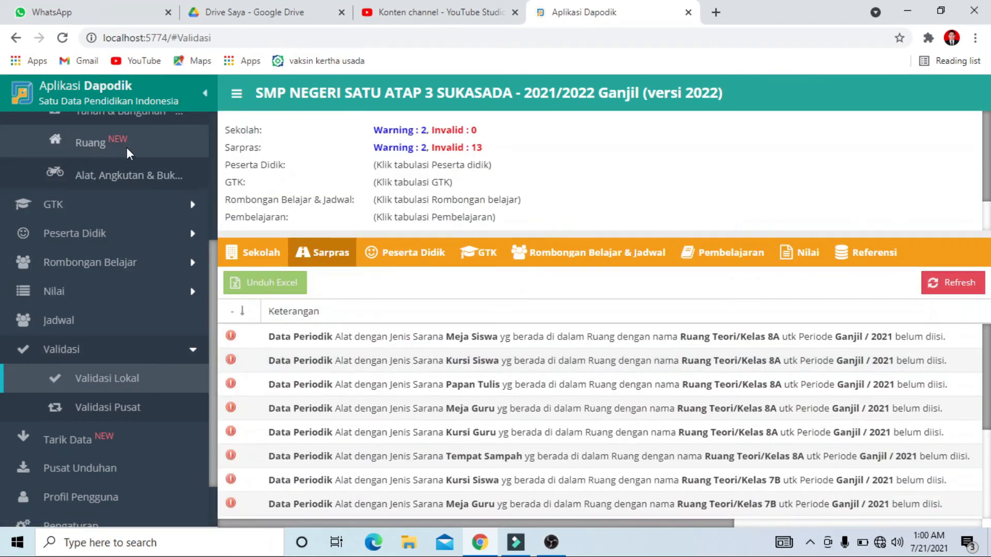
click(114, 173)
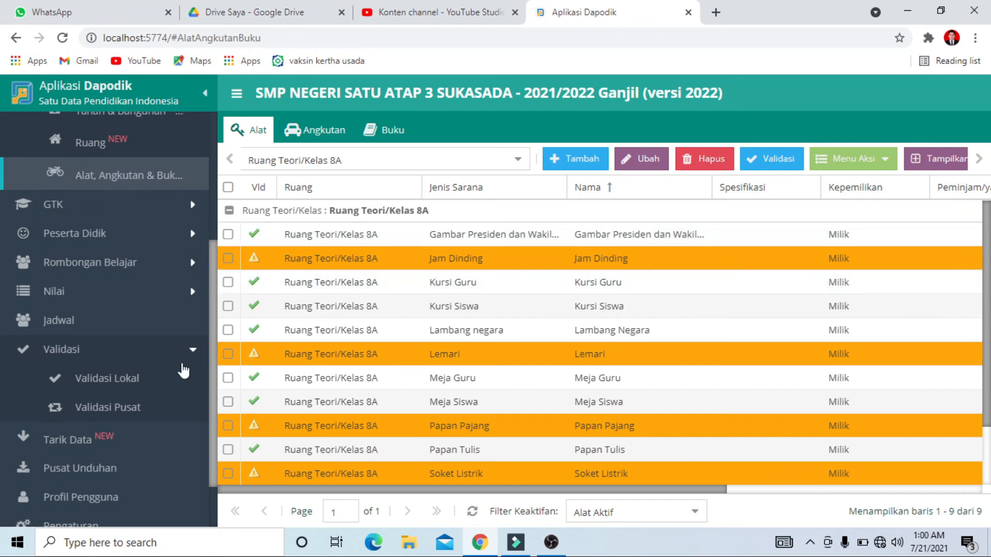
click(143, 372)
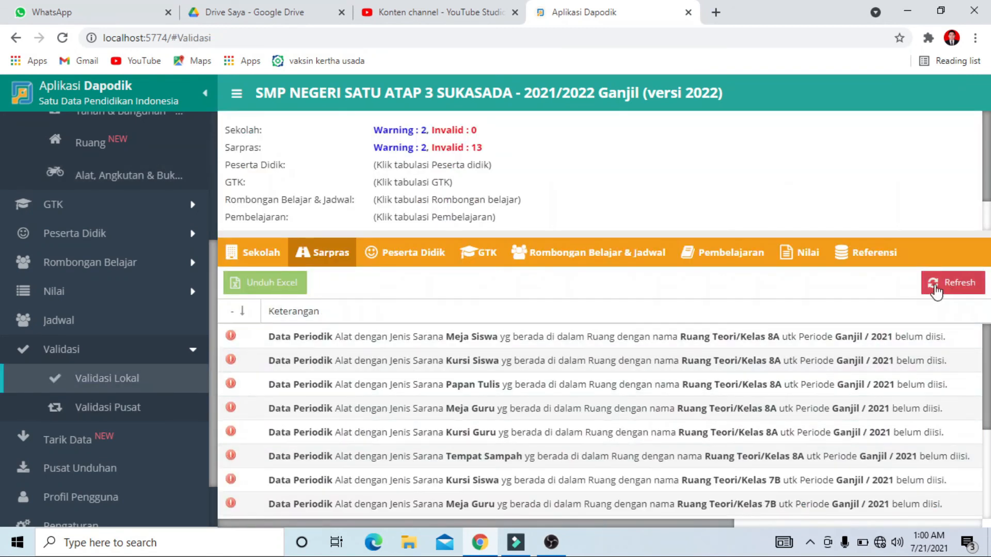
click(955, 285)
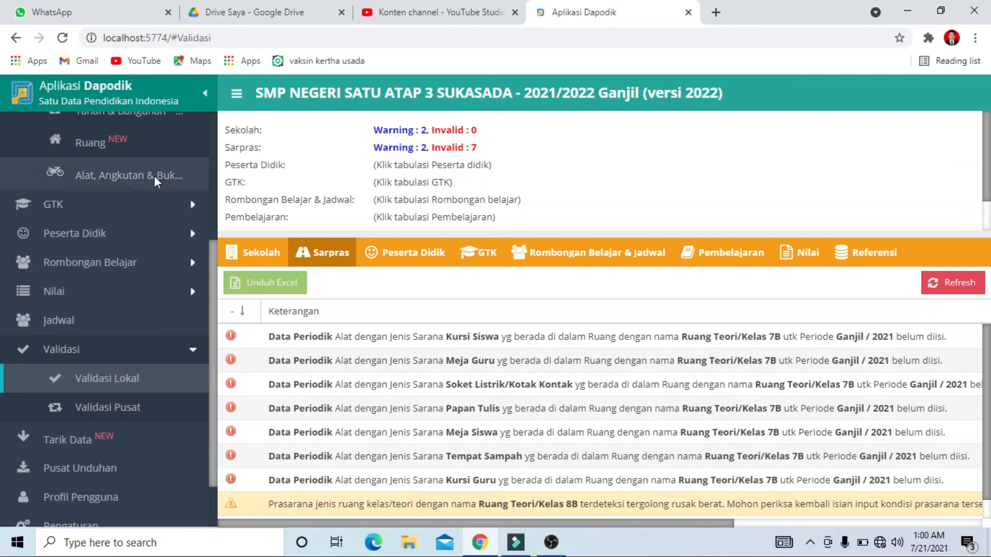
Show the Alat list for Ruang Teori/Kelas 7B
click(122, 175)
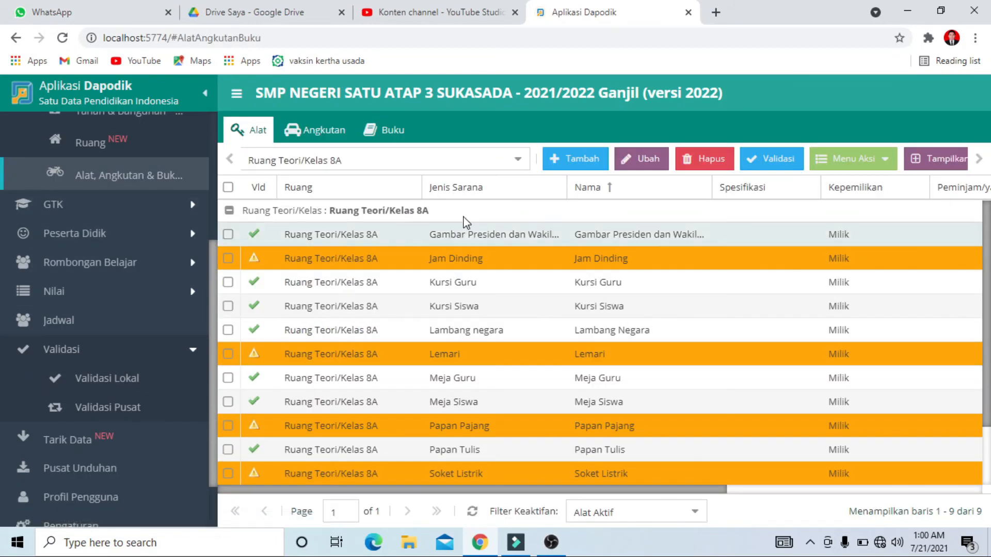
click(516, 164)
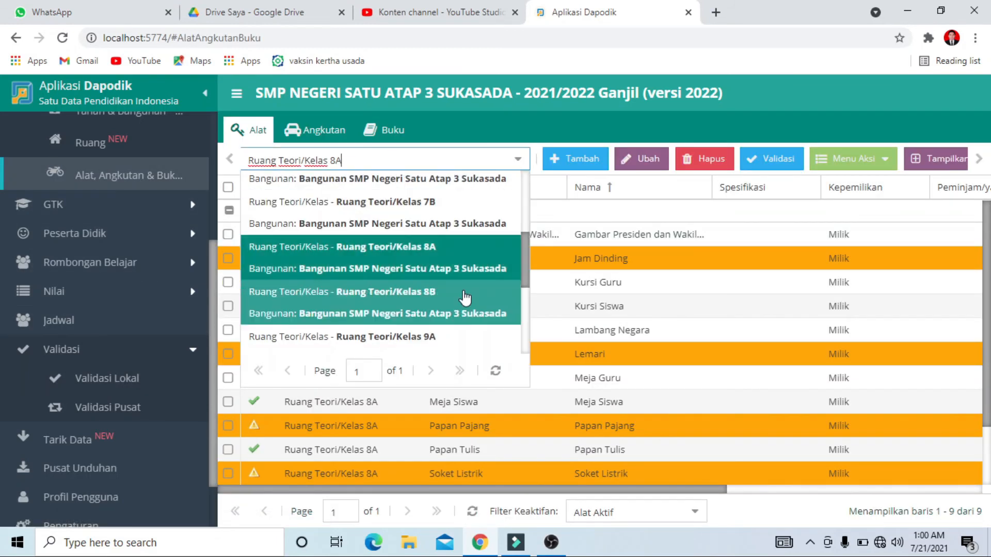
click(468, 211)
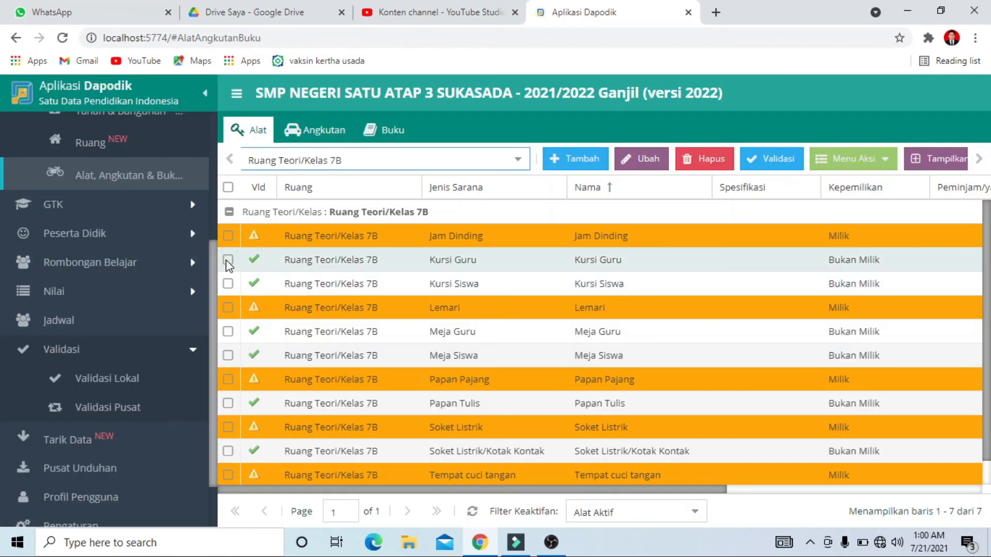
Change the Kepemilikan of classroom 7B's Kursi Guru to Milik and save the tool
click(641, 160)
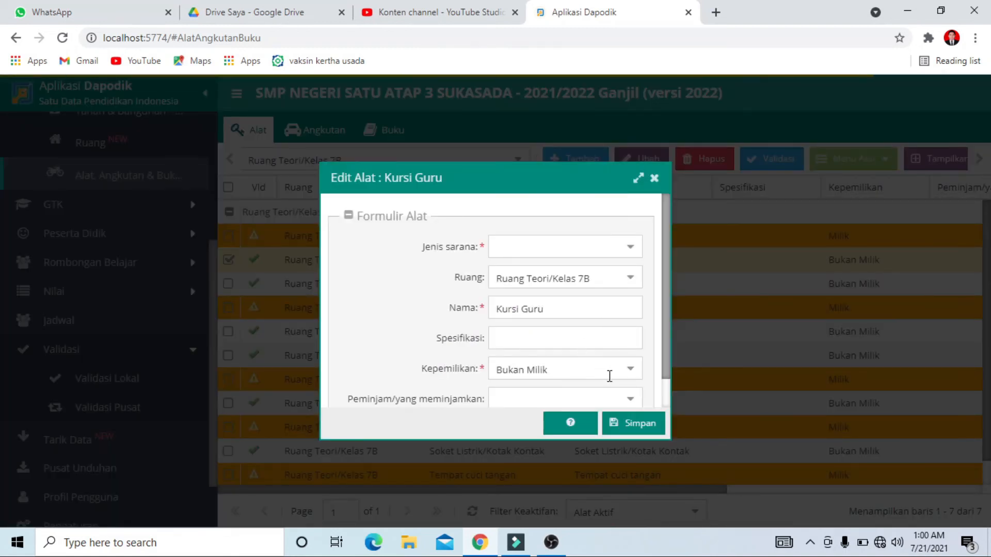
click(628, 374)
click(552, 395)
click(634, 427)
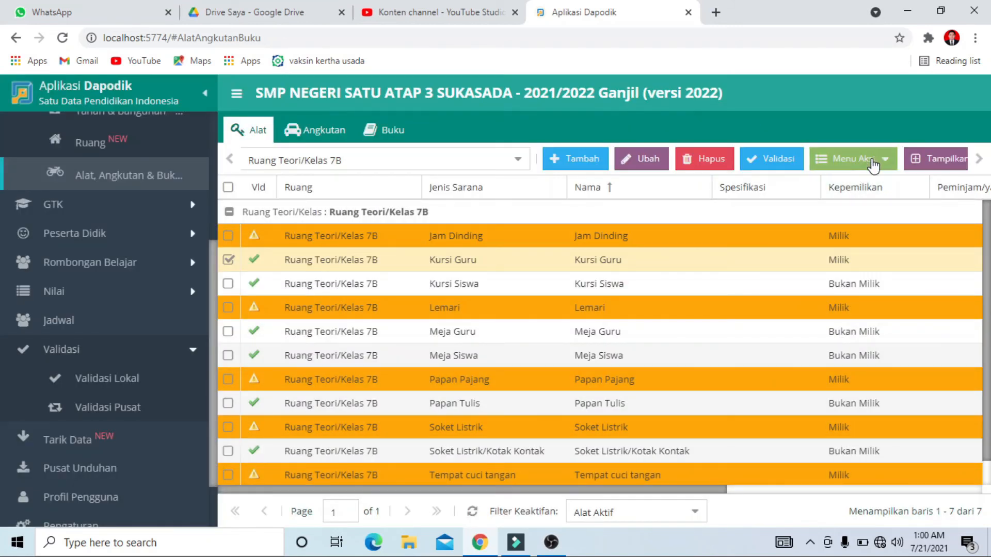
Update Jumlah laik in the 2021/2022 periodic data of classroom 7B's Kursi Guru and save it
click(872, 164)
click(877, 183)
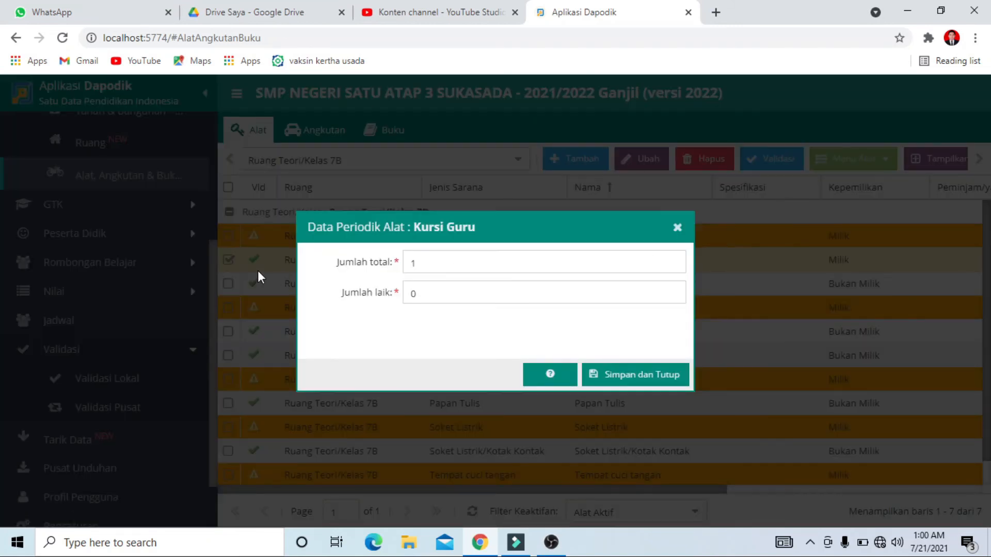
click(439, 288)
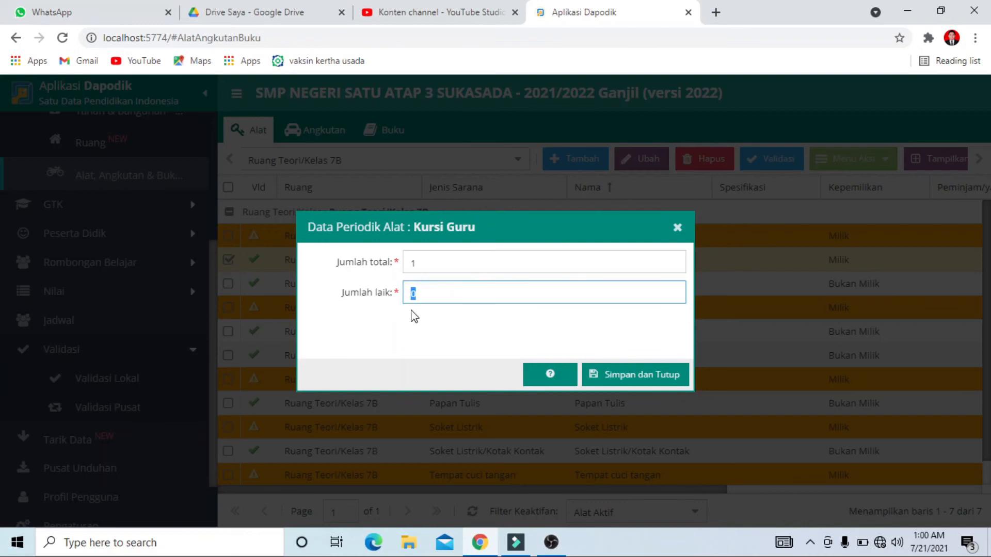
click(618, 376)
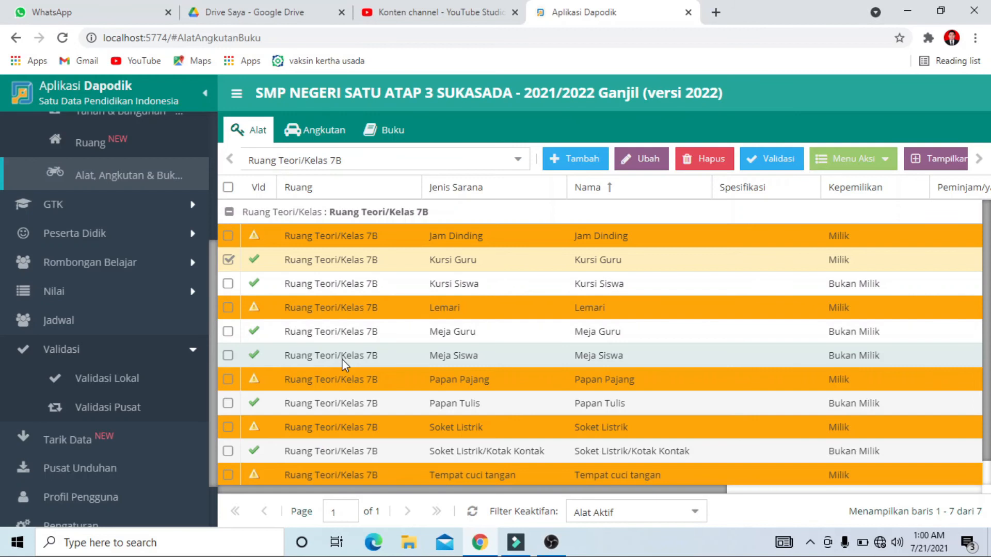
click(229, 260)
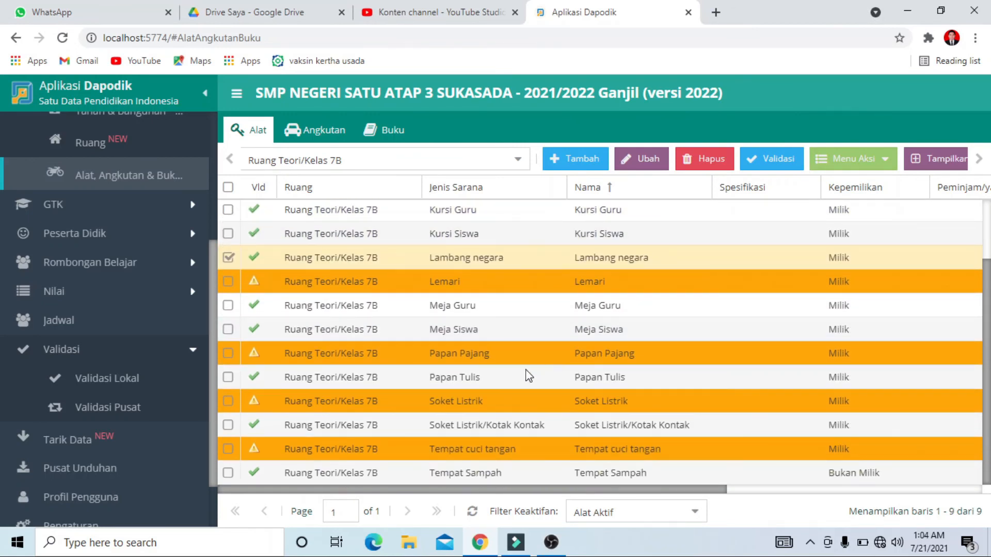
Change the Kepemilikan of classroom 7B's Tempat Sampah to Milik and save the tool
click(230, 472)
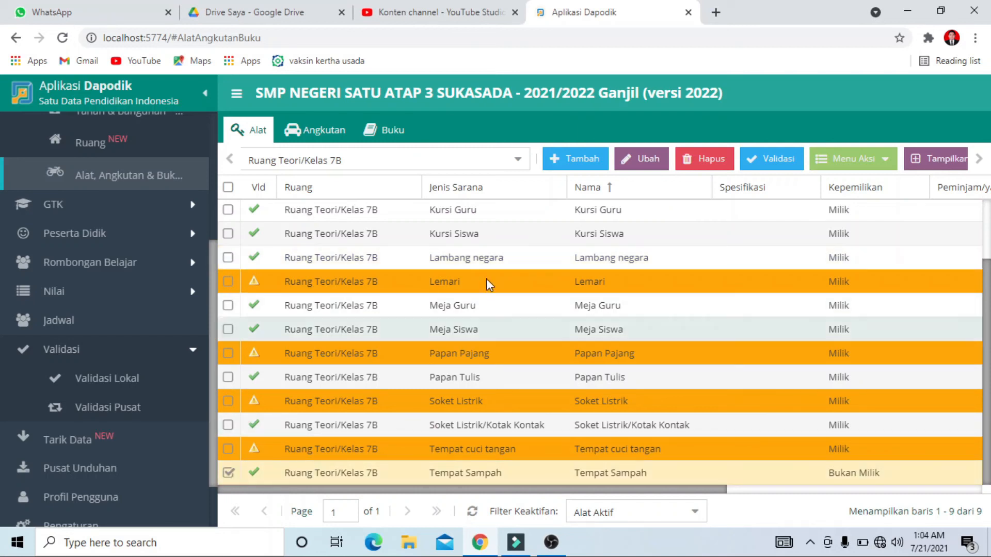
click(633, 160)
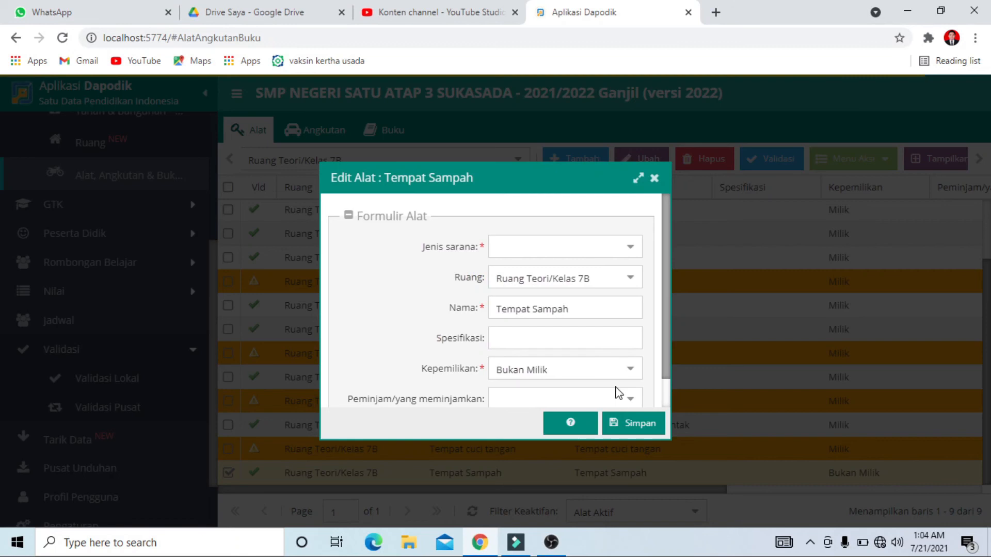
click(627, 369)
click(586, 391)
click(635, 423)
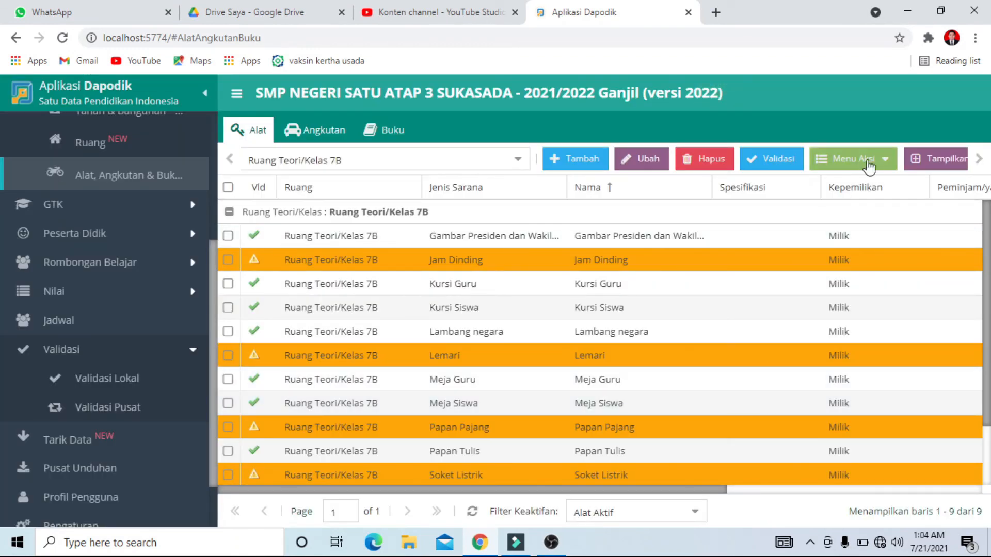
Set Jumlah laik to 1 in the 2021/2022 periodic data of classroom 7B's Tempat Sampah and save it
click(866, 159)
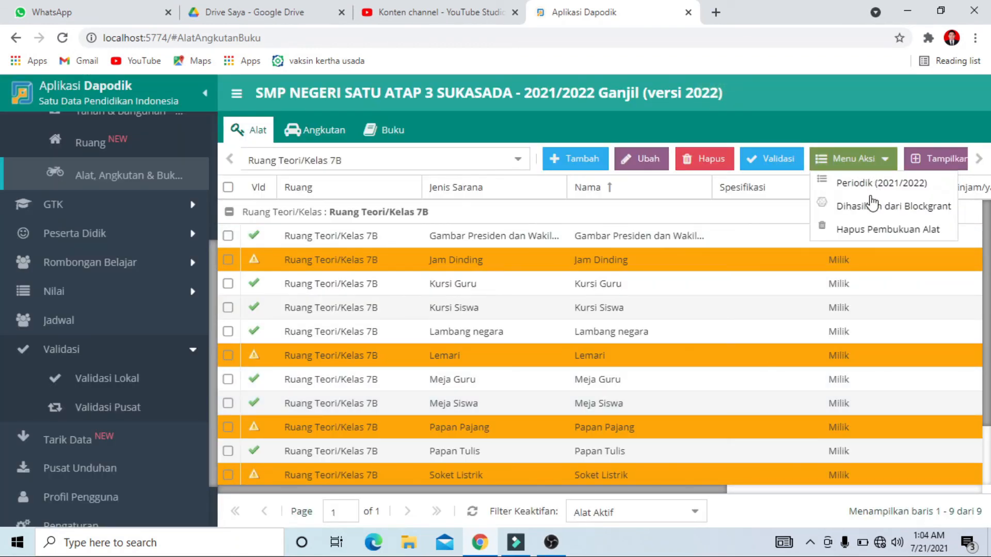
click(882, 182)
click(405, 291)
text(1)
click(595, 374)
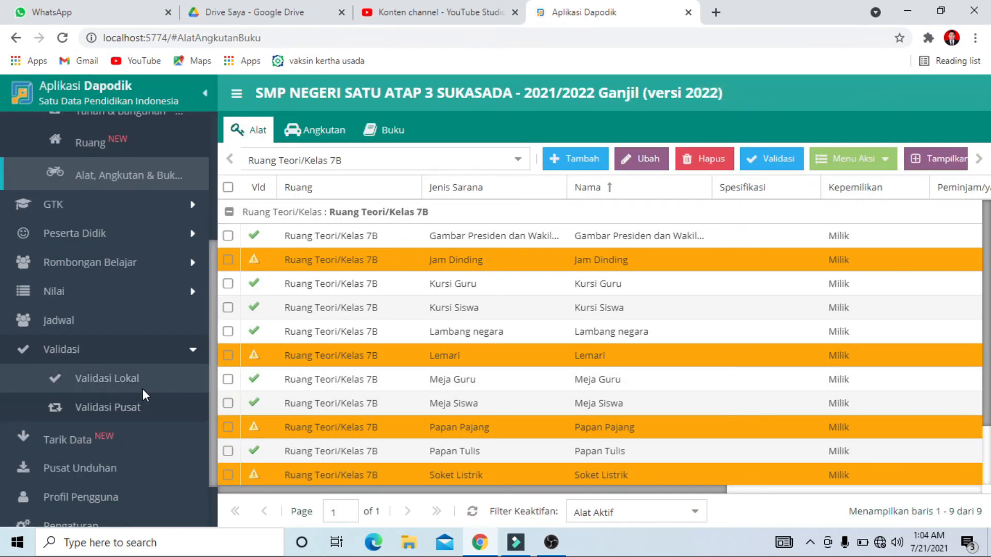
Return to the local validation and refresh the Sarpras results to check the entries for classroom 7B
click(141, 378)
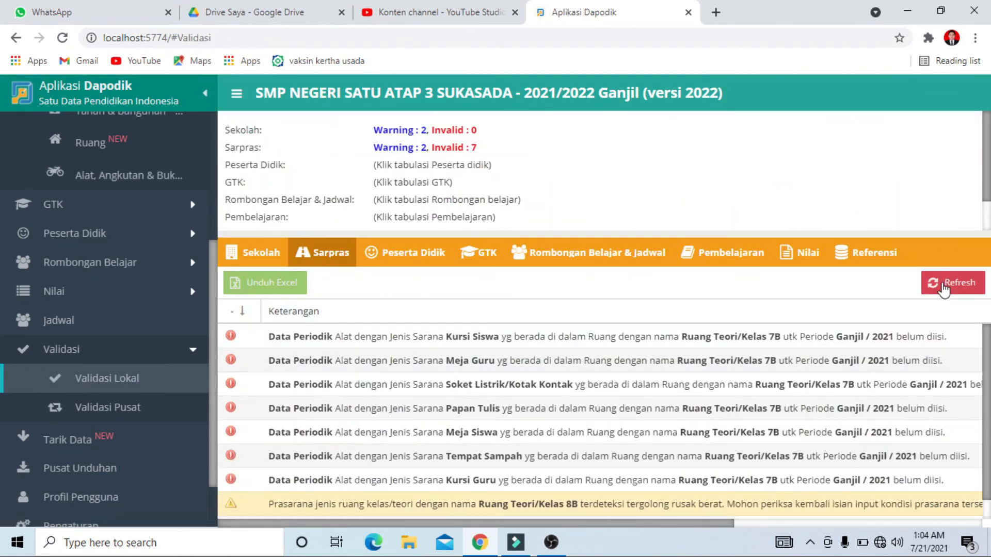
click(944, 289)
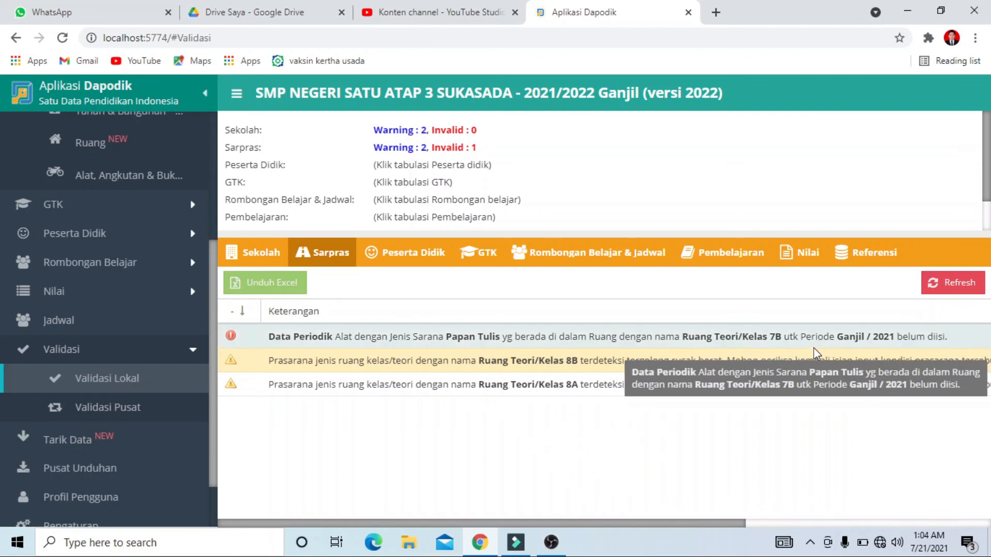
scroll(146, 346, down, 1)
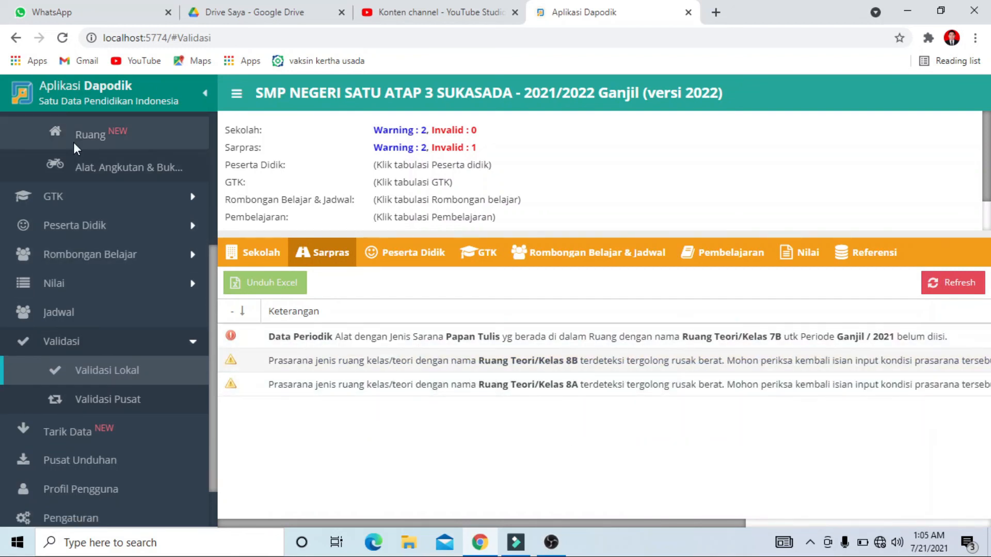
Set Jumlah laik to 1 in the 2021/2022 periodic data of classroom 7B's Papan Tulis and save it
click(76, 163)
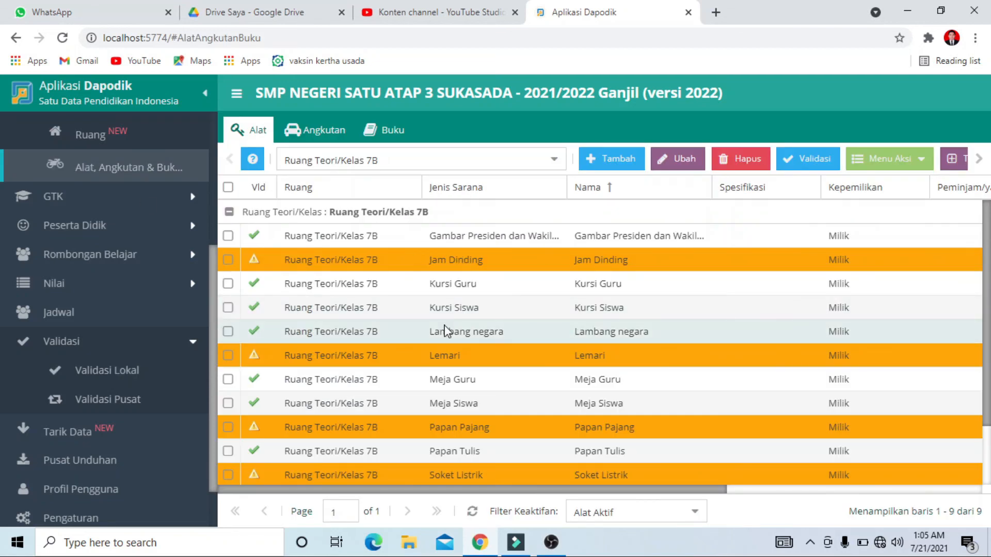
scroll(450, 330, down, 2)
drag(512, 489, 447, 467)
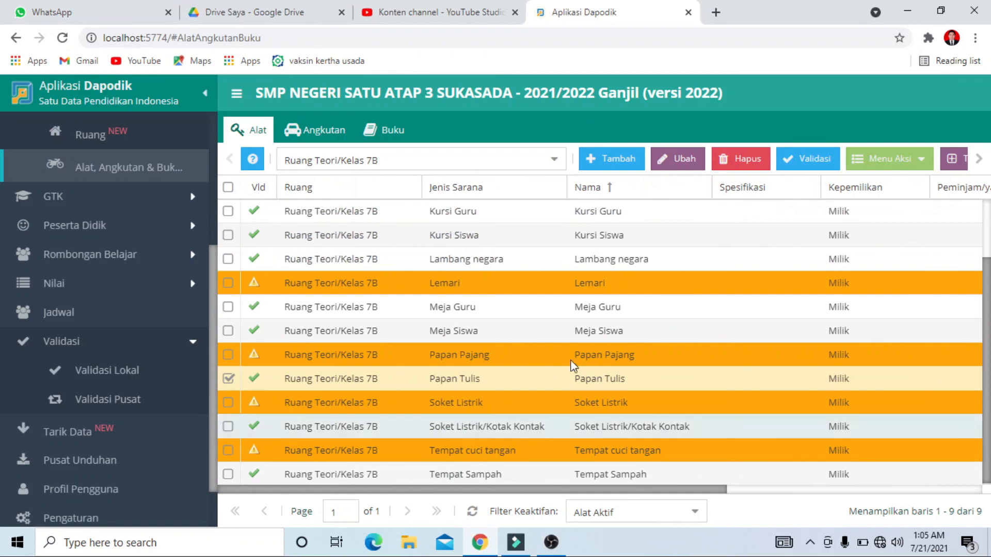
click(867, 161)
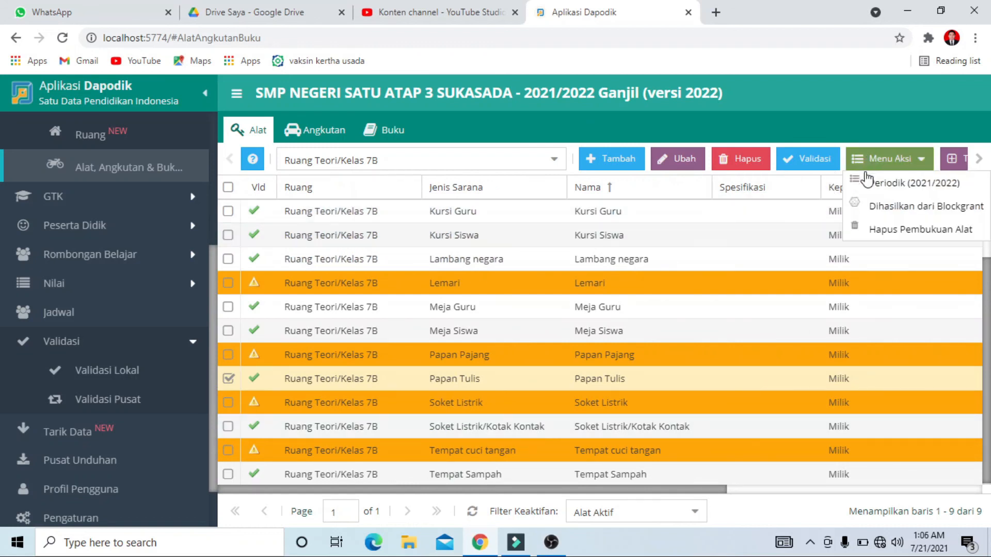
click(867, 181)
drag(455, 289, 364, 290)
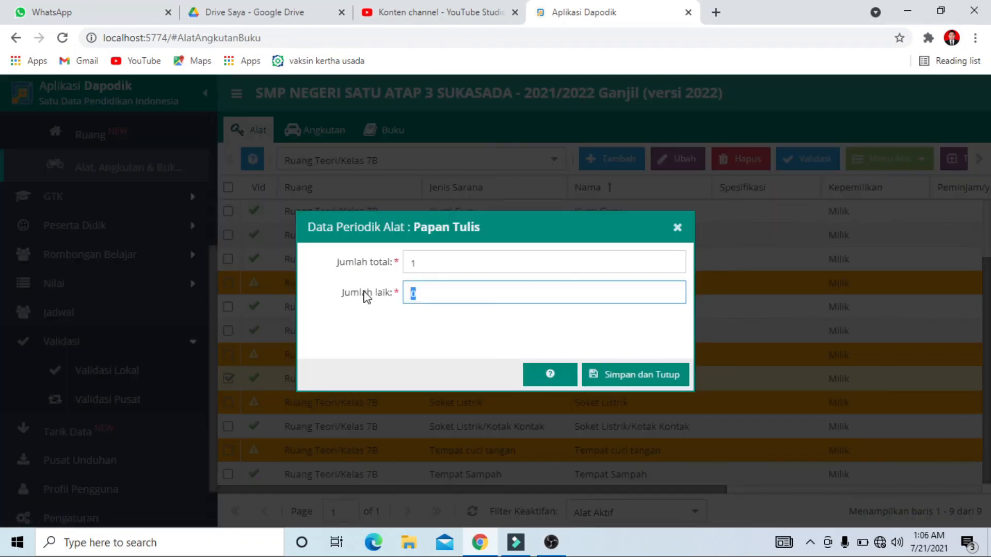
text(1)
click(649, 380)
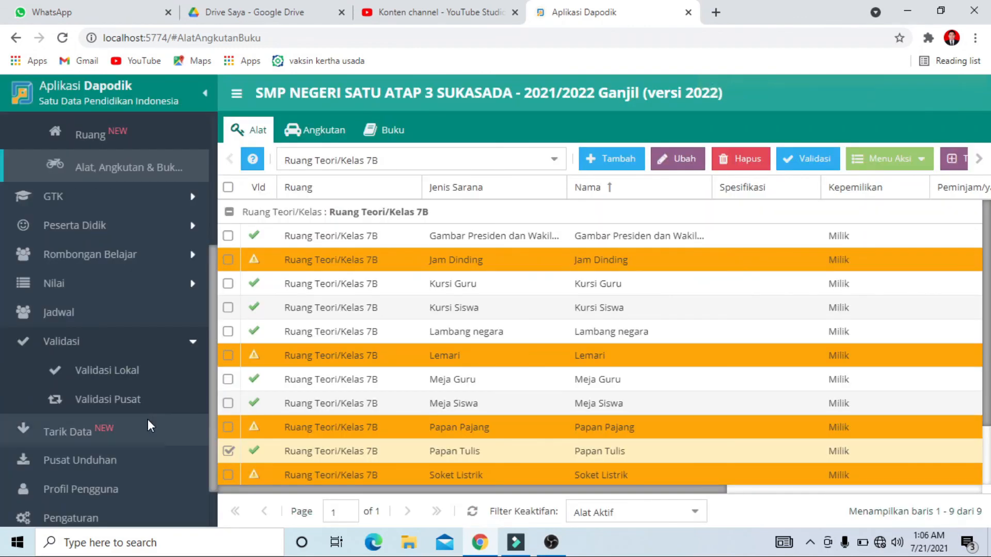
Refresh the Sarpras results in the local validation again to check classroom 7B's Papan Tulis entry
click(123, 373)
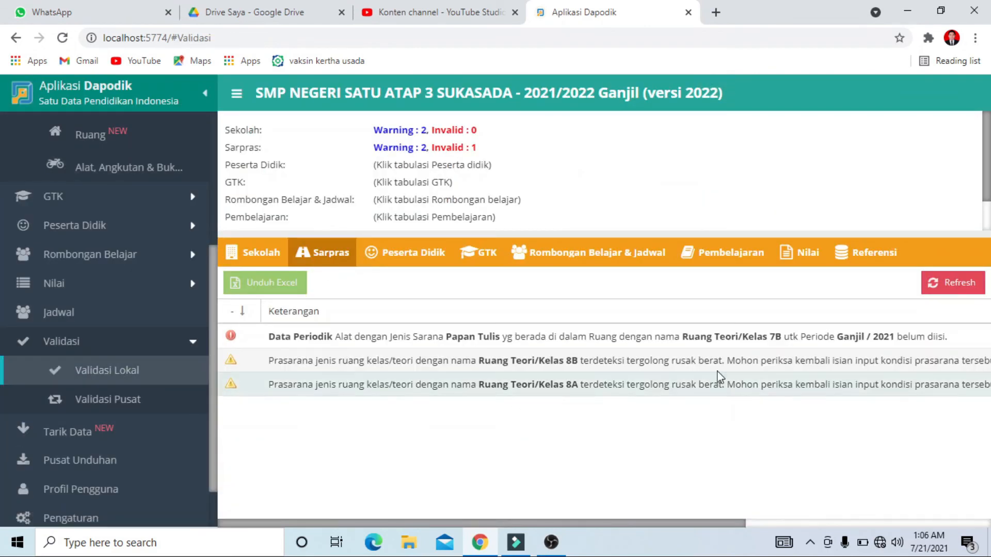
click(963, 287)
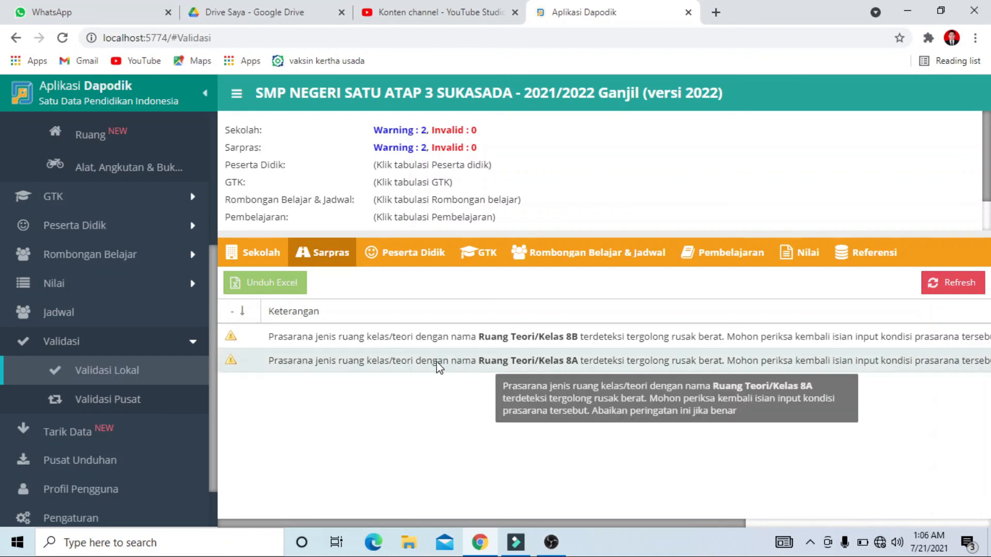
Expand the school building in the Ruang Kelas list and open the 2021/2022 room condition of Ruang Teori/Kelas 8B
scroll(151, 303, up, 5)
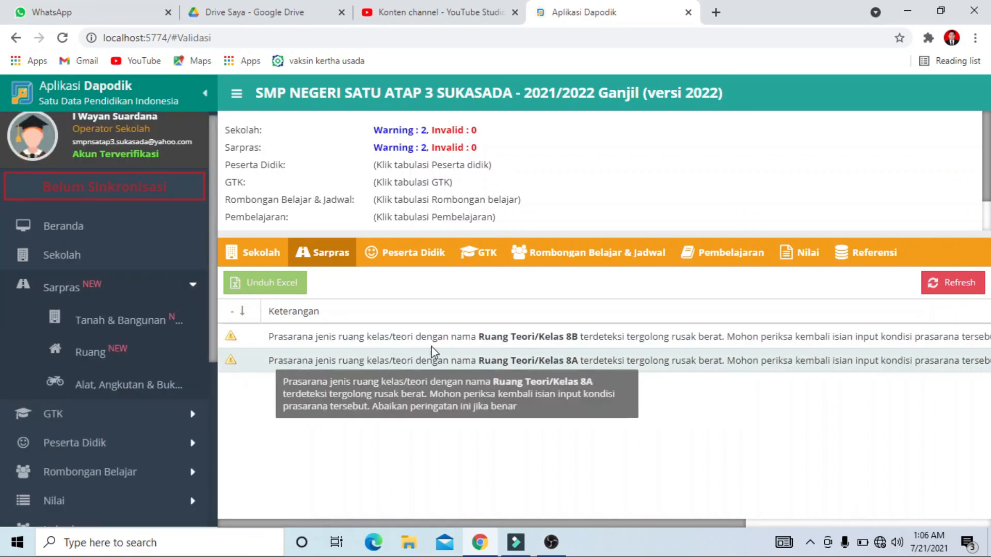
click(141, 354)
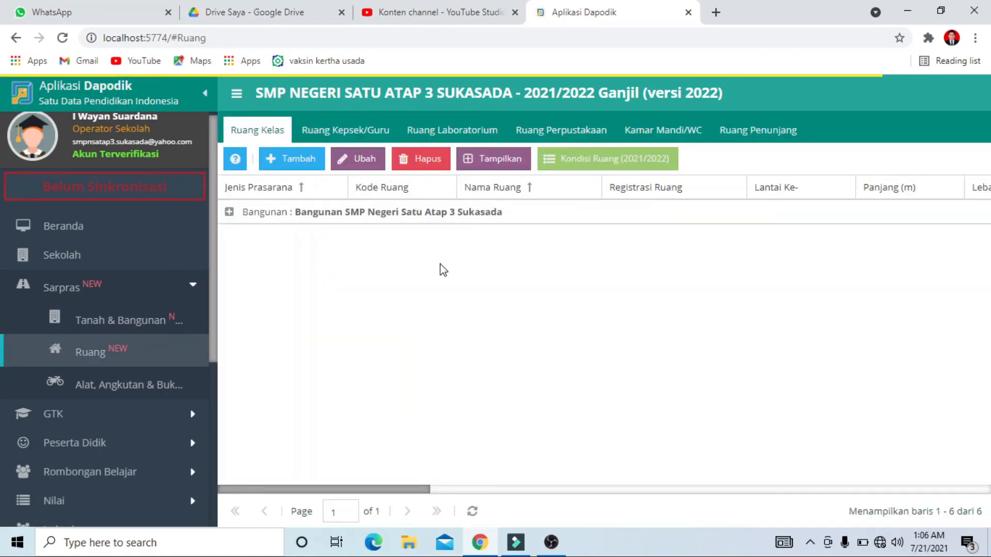
click(403, 215)
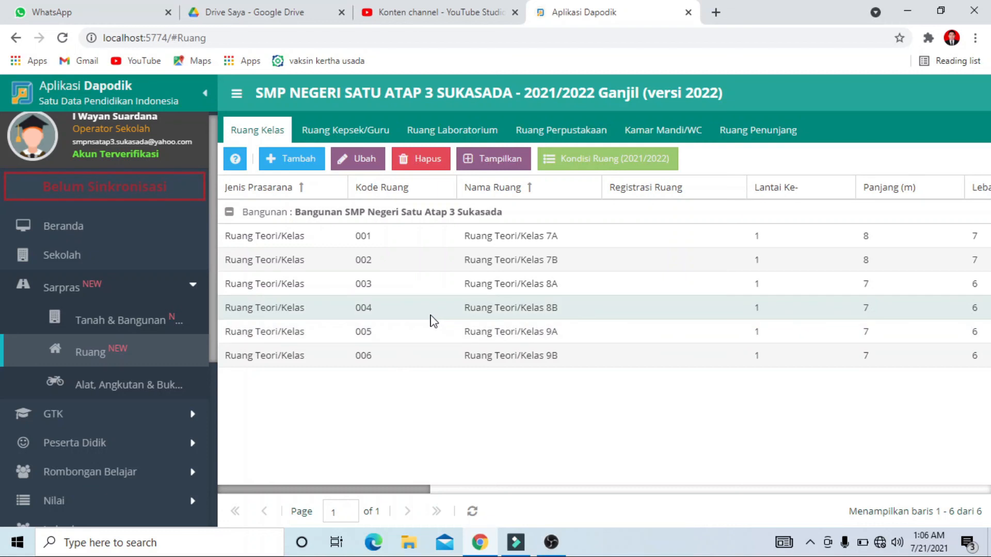
click(455, 308)
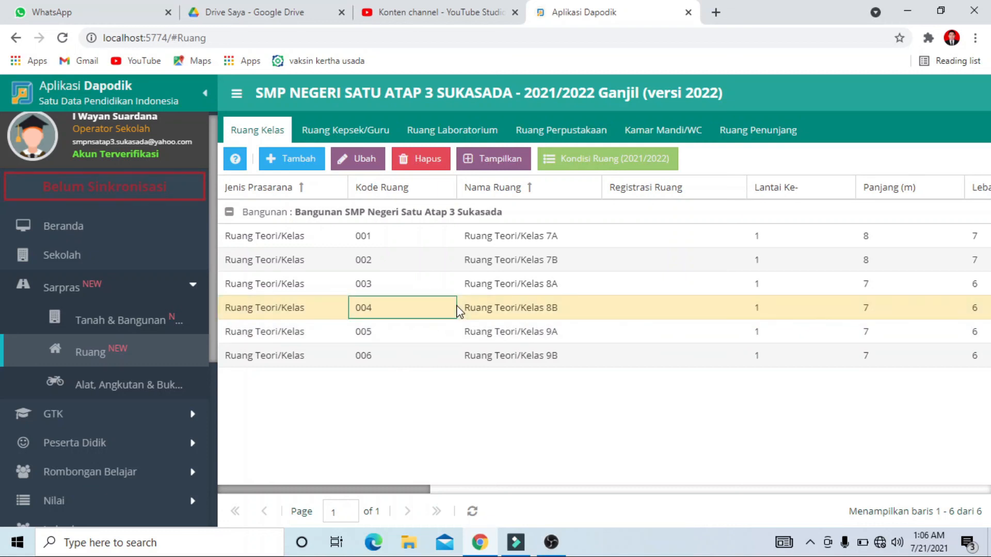
click(589, 158)
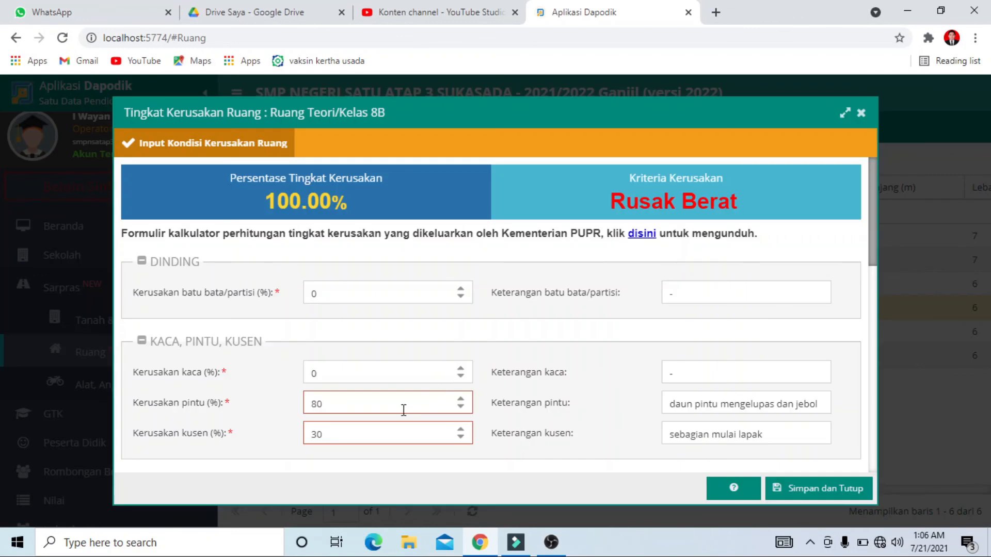
Set classroom 8B's Kerusakan pintu to 1%, Kerusakan kusen to 0% and Kerusakan penutup lantai to 1%
double_click(308, 410)
text(1)
double_click(361, 433)
text(1)
scroll(418, 430, down, 4)
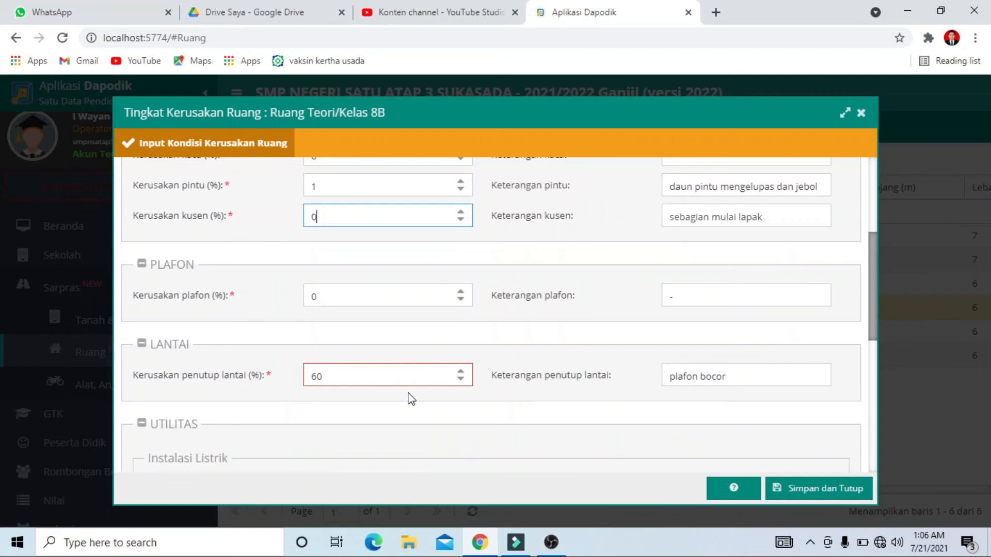
double_click(370, 376)
text(1)
Set classroom 8B's Kerusakan drainase limbah, finishing dinding and finishing kusen/pintu to 1% each and save the room condition
scroll(401, 391, down, 3)
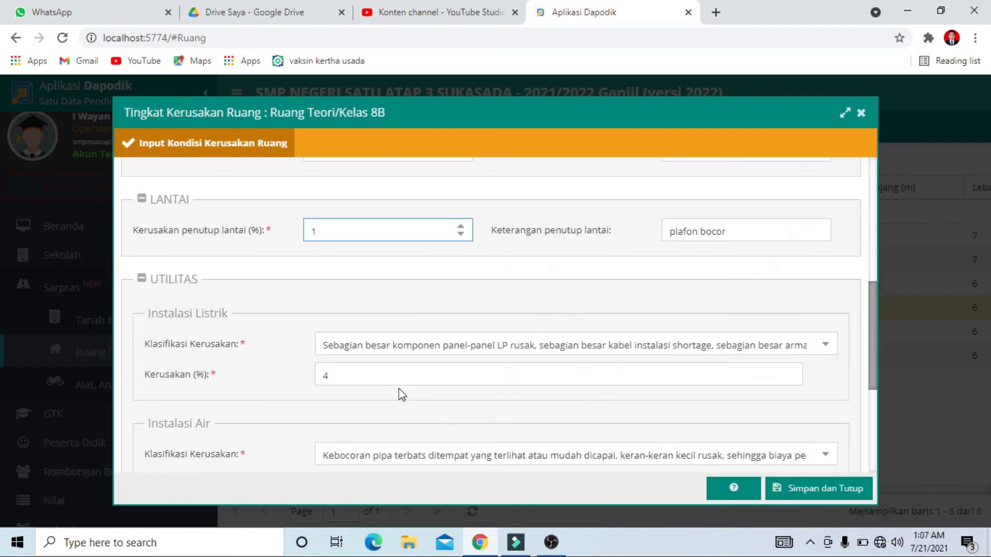
click(377, 384)
scroll(368, 408, down, 2)
click(361, 418)
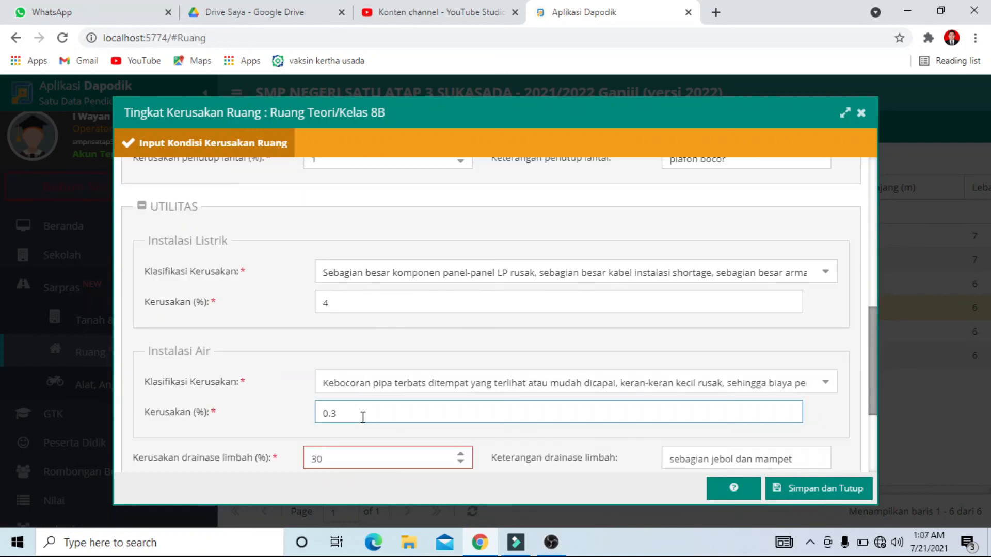
scroll(346, 419, down, 3)
drag(422, 316, 262, 317)
text(1)
drag(374, 427, 268, 430)
text(1)
drag(348, 457, 264, 508)
text(1)
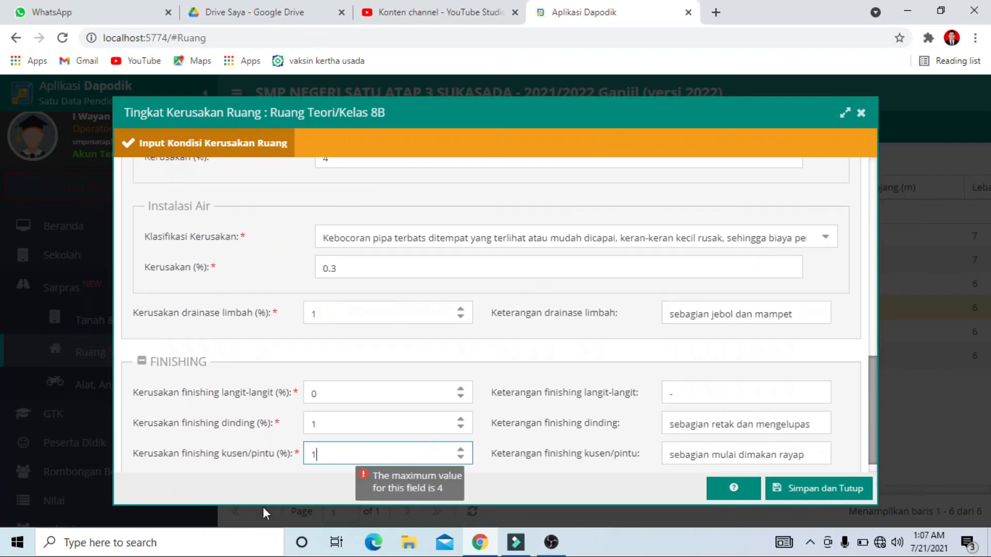
scroll(572, 322, down, 1)
click(799, 491)
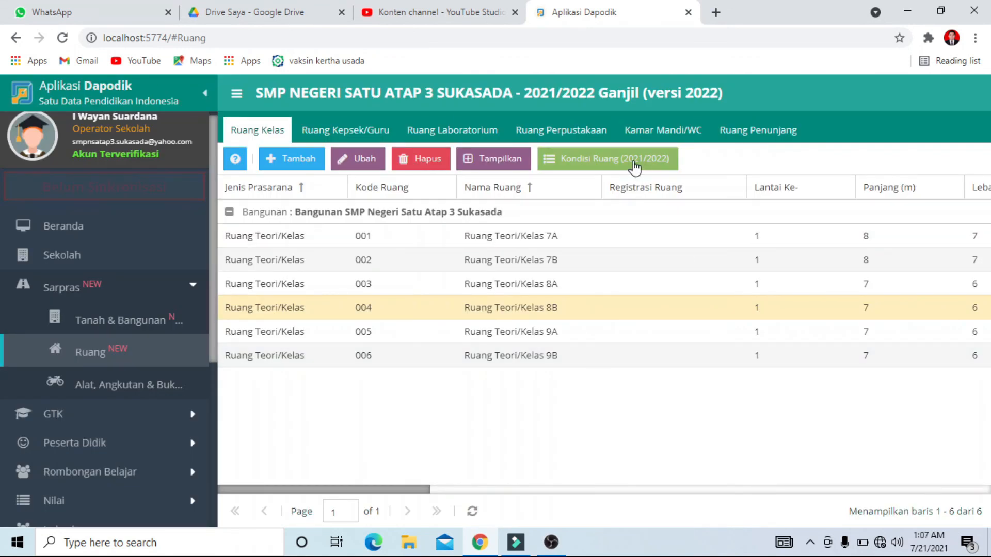
Check the recalculated damage percentage and criteria in classroom 8B's 2021/2022 room condition
click(635, 165)
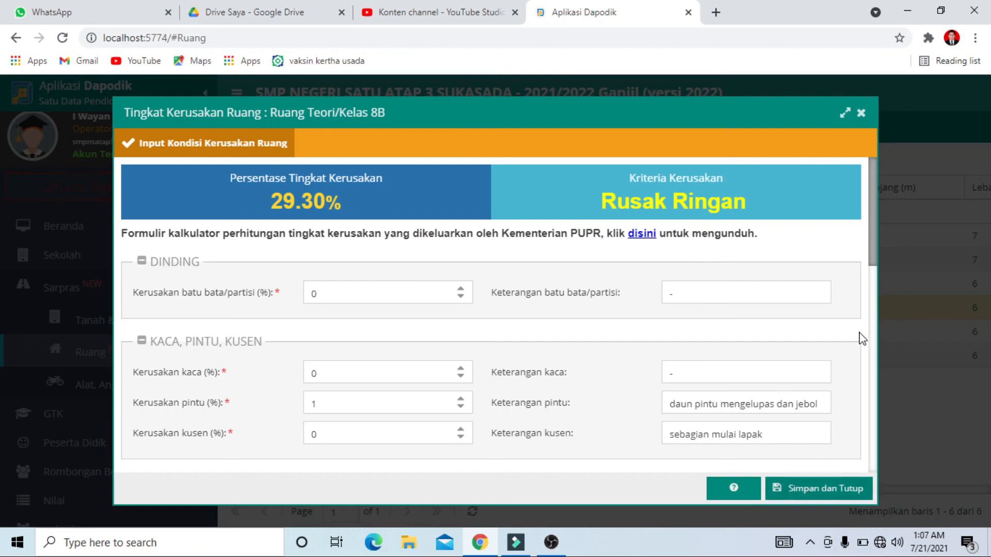
click(861, 113)
In the 2021/2022 room condition of Ruang Teori/Kelas 8A, set Kerusakan pintu, kusen and plafon to 1% each
click(341, 286)
click(624, 162)
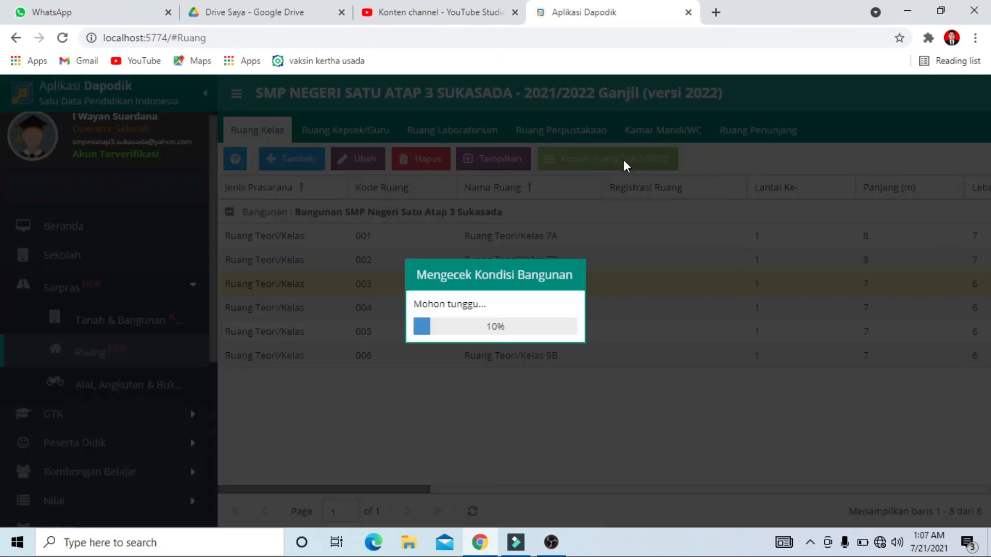
scroll(384, 337, down, 1)
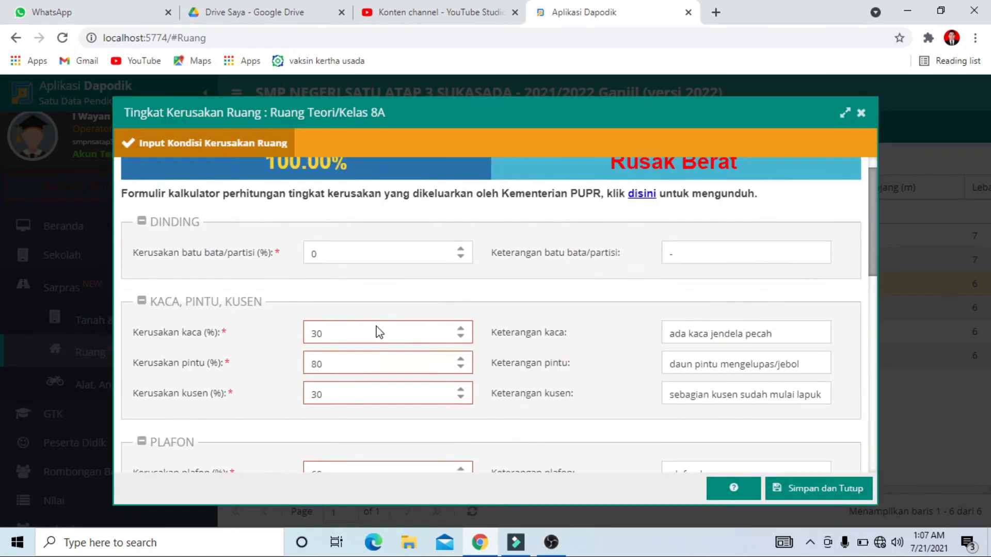
double_click(342, 301)
text(1)
drag(341, 336, 290, 341)
text(1)
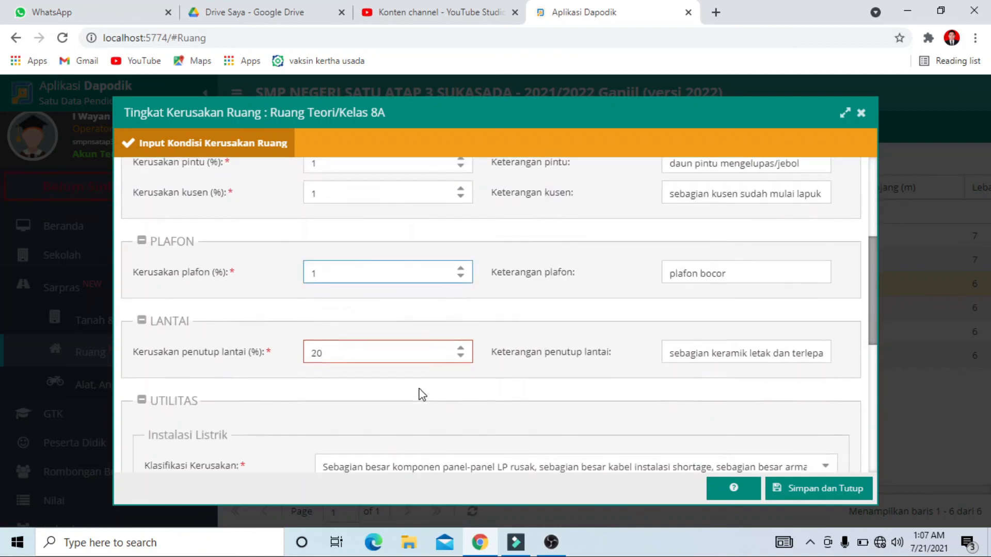
Set classroom 8A's Kerusakan drainase limbah and finishing kusen/pintu to 1% and finishing dinding to 0%, and save the room condition
scroll(419, 389, down, 2)
drag(345, 232, 306, 234)
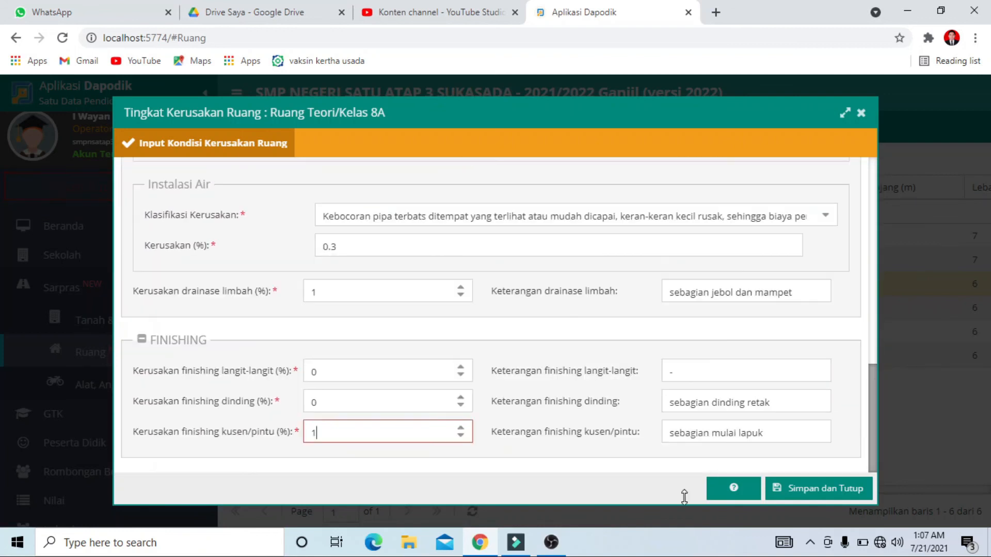
click(823, 497)
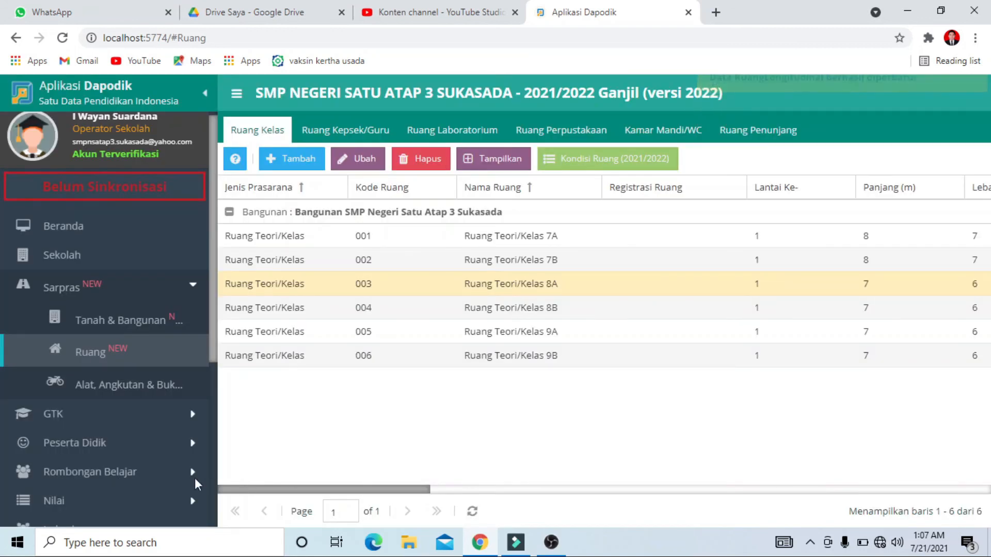
Return to the local validation and refresh the Sarpras results to check the damage warnings for classrooms 8A and 8B
scroll(160, 411, down, 3)
click(115, 438)
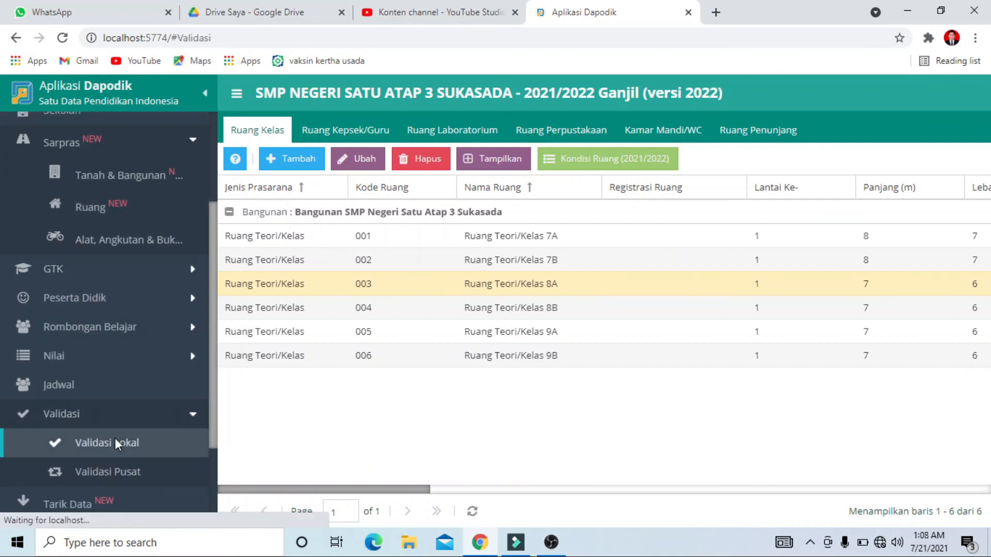
click(946, 289)
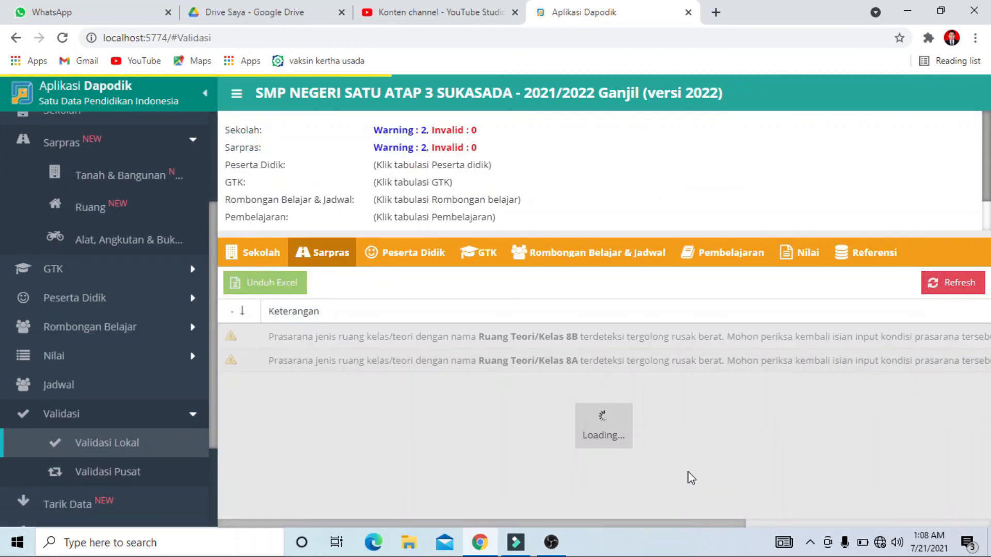